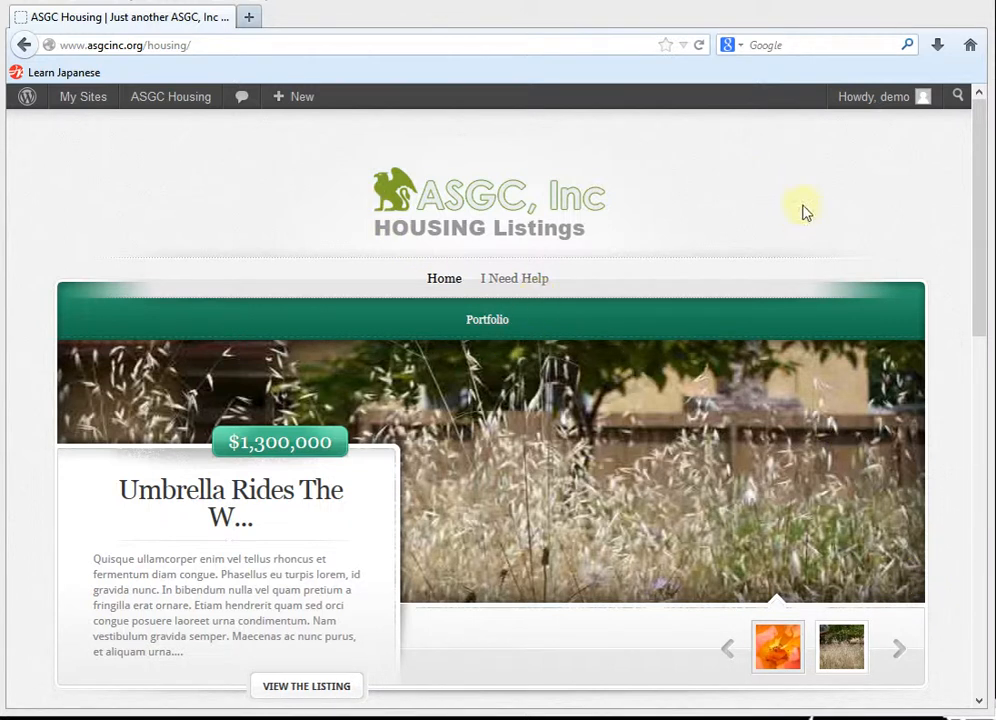
- Look over the housing site's home page and open the ASGC Housing dashboard
{"action": "scroll", "coordinate": [808, 213], "scroll_direction": "down", "scroll_amount": 10}
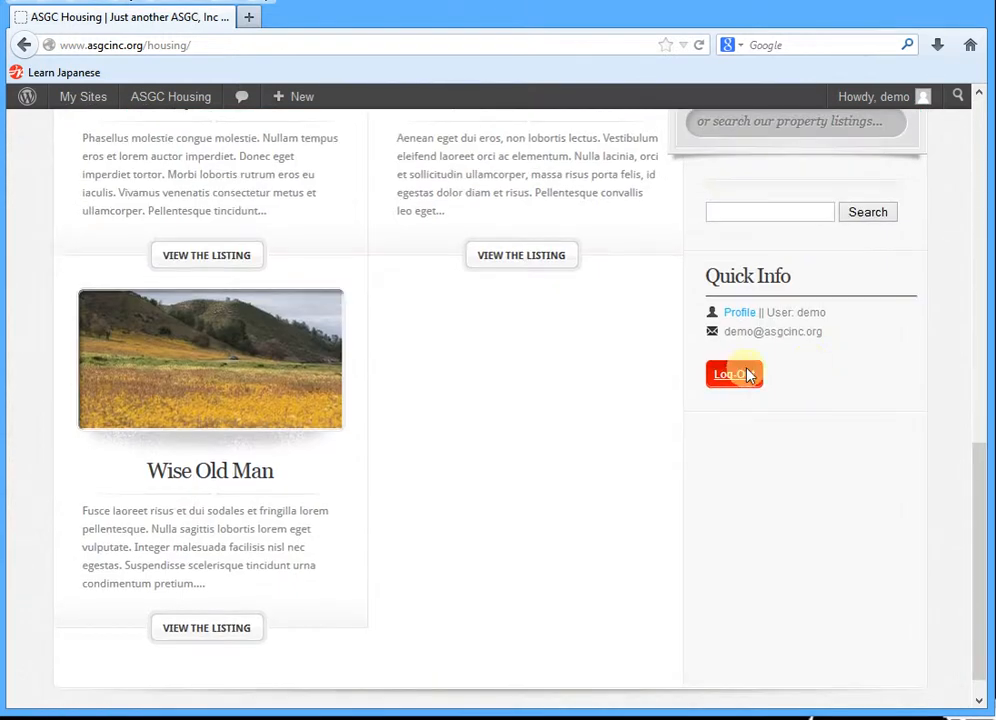
{"action": "scroll", "coordinate": [737, 318], "scroll_direction": "up", "scroll_amount": 10}
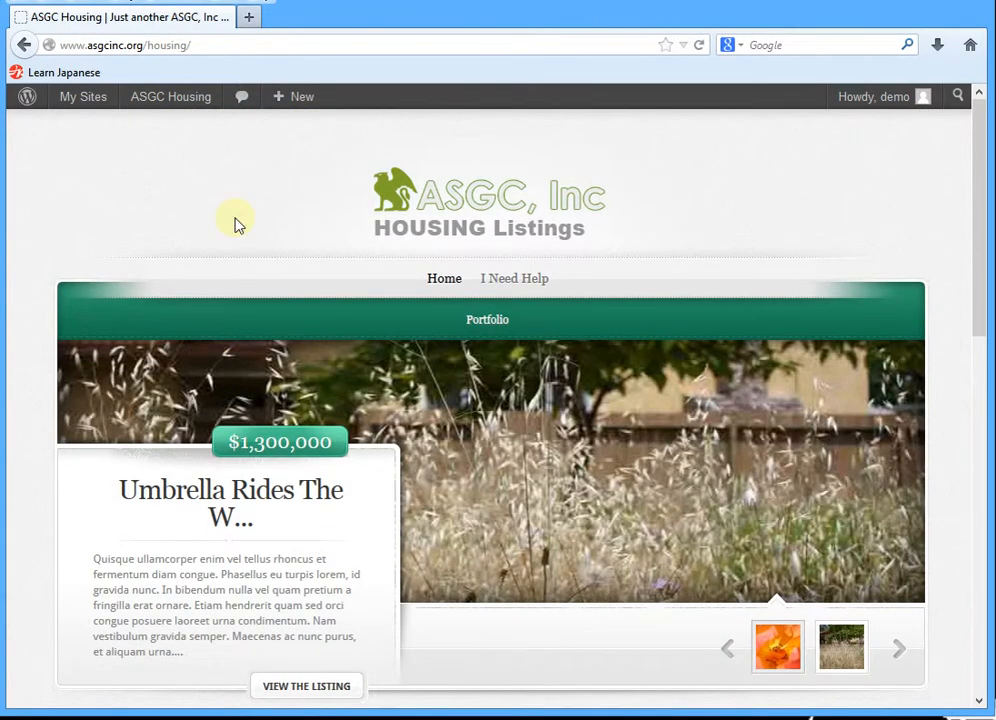
{"action": "mouse_move", "coordinate": [170, 108]}
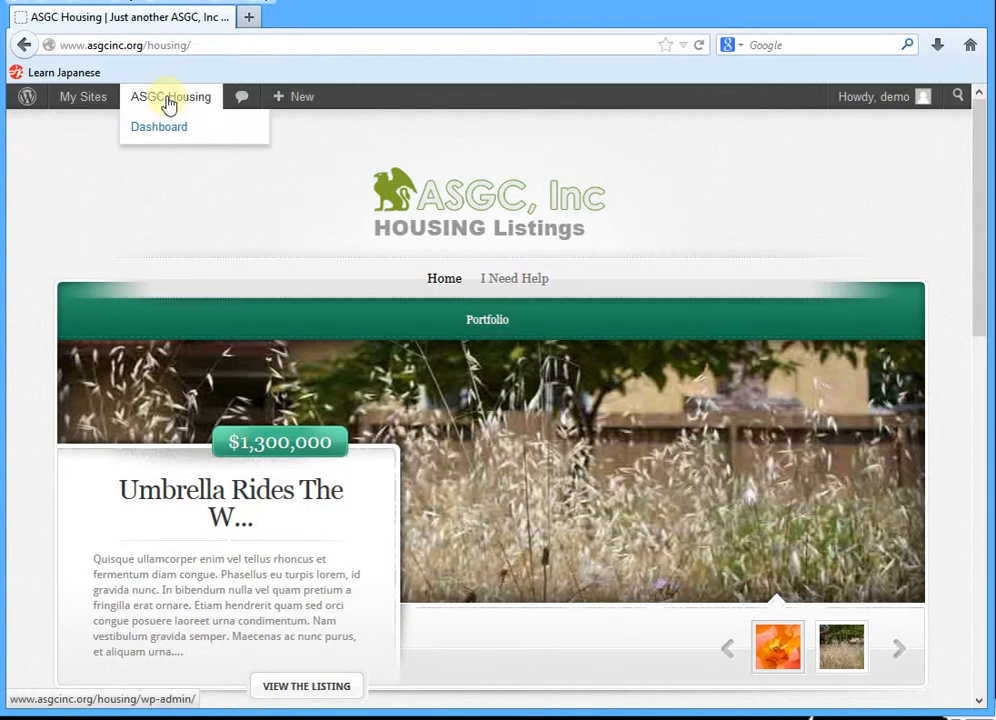
{"action": "left_click", "coordinate": [169, 104]}
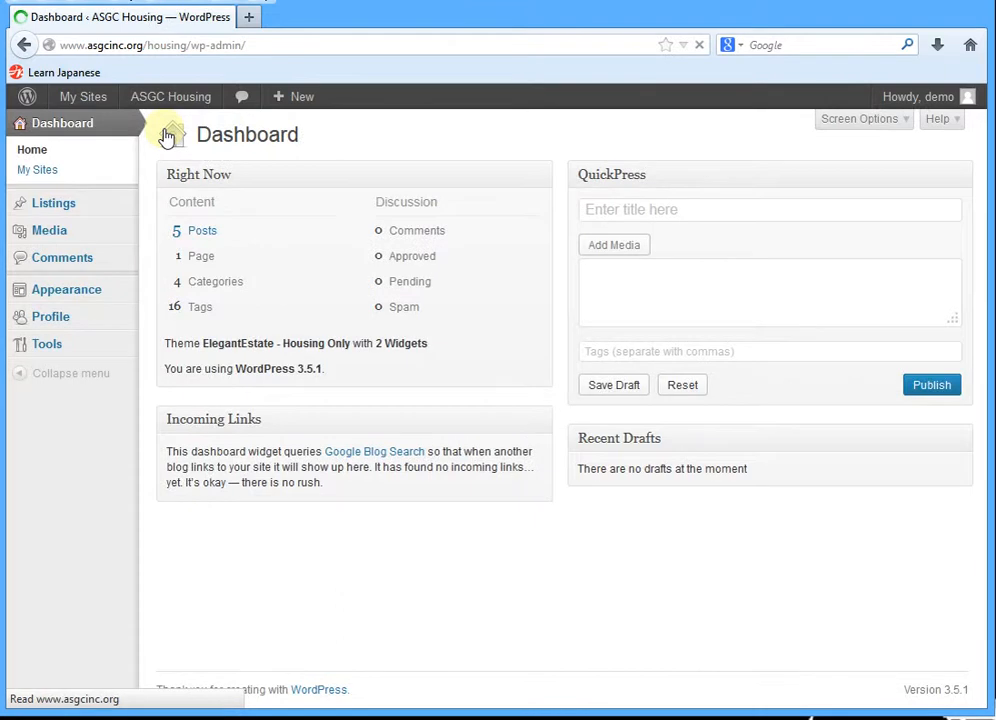
- Open the listings, view all of them, and return to the list of own listings
{"action": "mouse_move", "coordinate": [45, 212]}
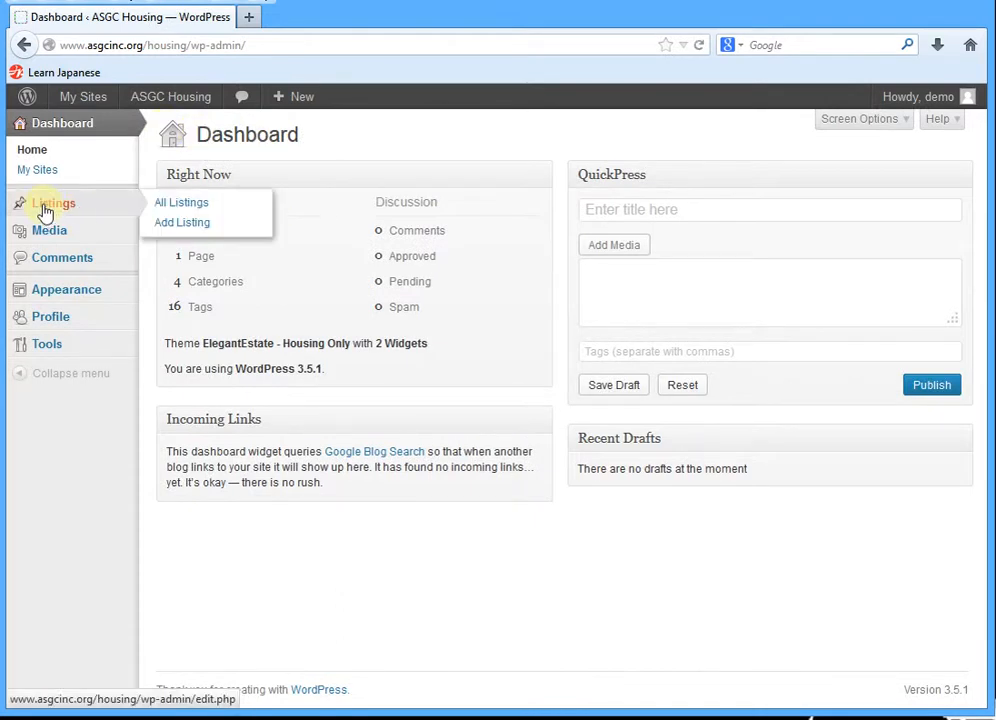
{"action": "left_click", "coordinate": [48, 208]}
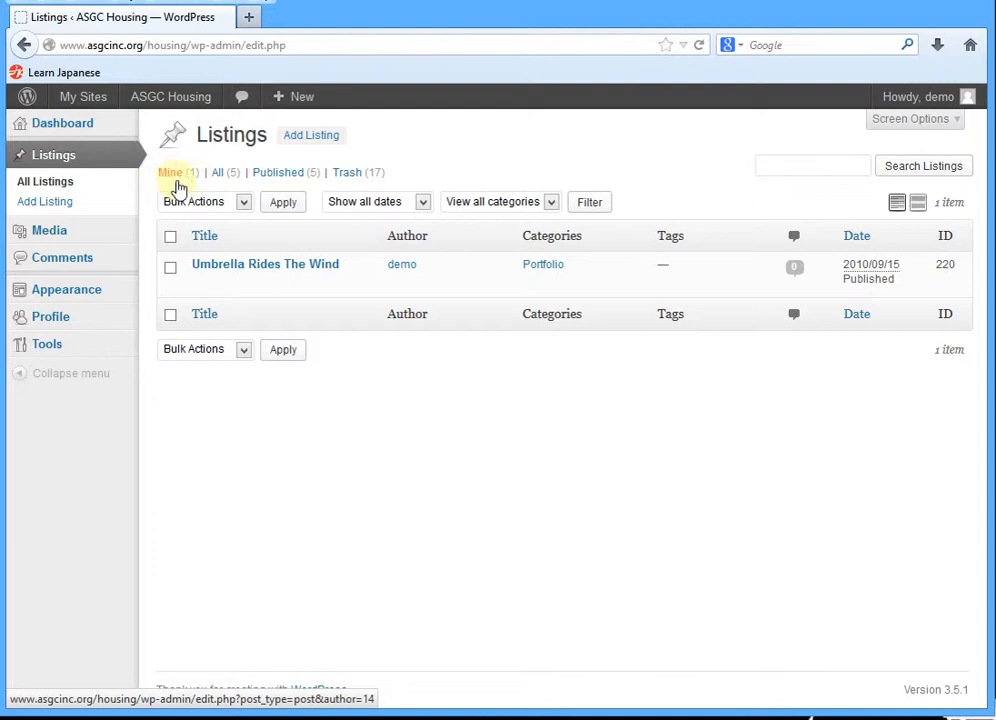
{"action": "left_click", "coordinate": [219, 177]}
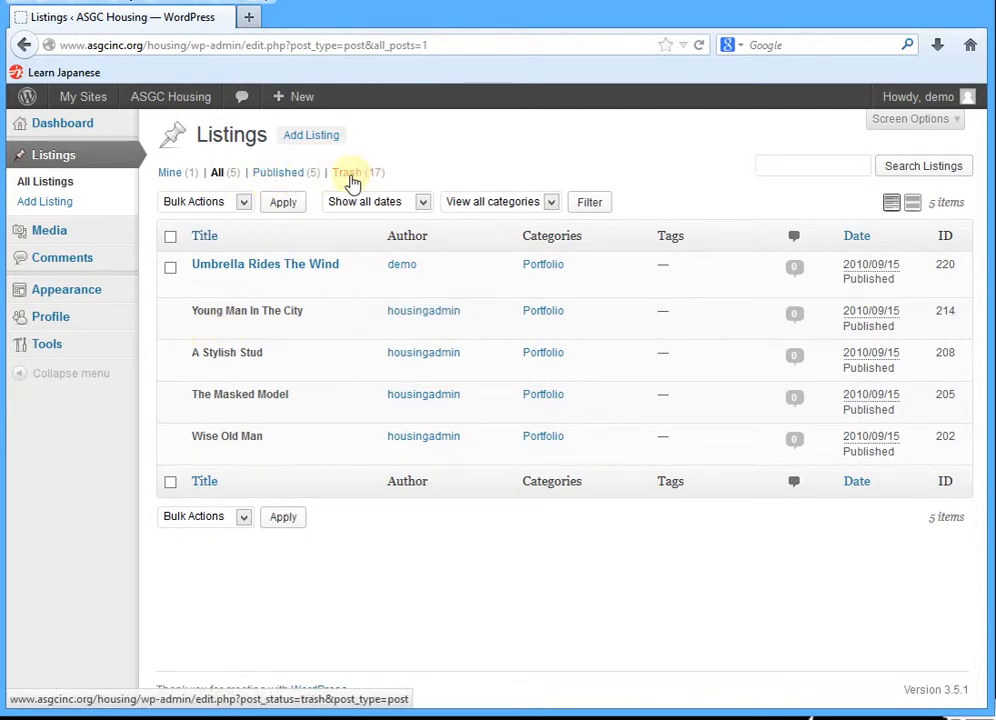
{"action": "left_click", "coordinate": [170, 173]}
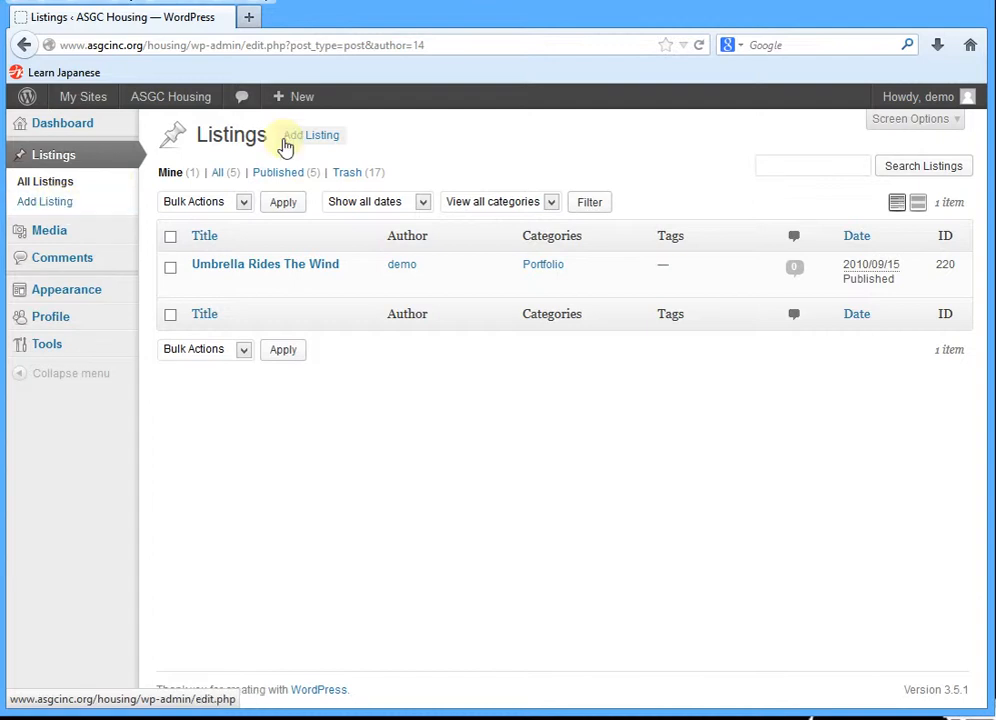
- Start a new listing and check which sections its screen options show
{"action": "left_click", "coordinate": [316, 146]}
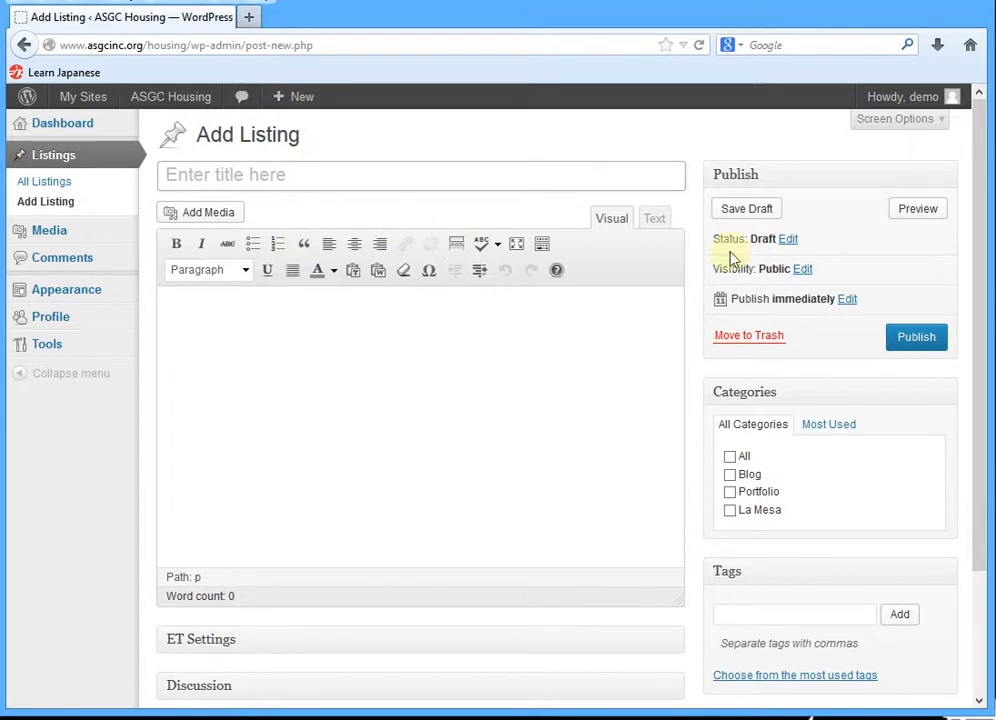
{"action": "left_click", "coordinate": [930, 128]}
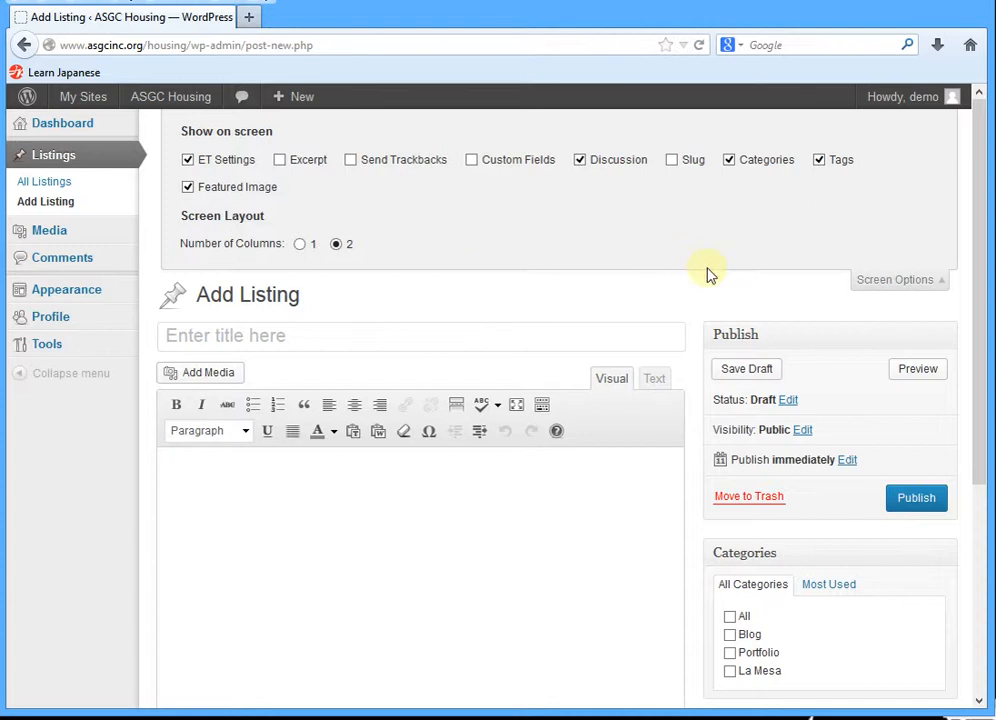
{"action": "left_click", "coordinate": [921, 288]}
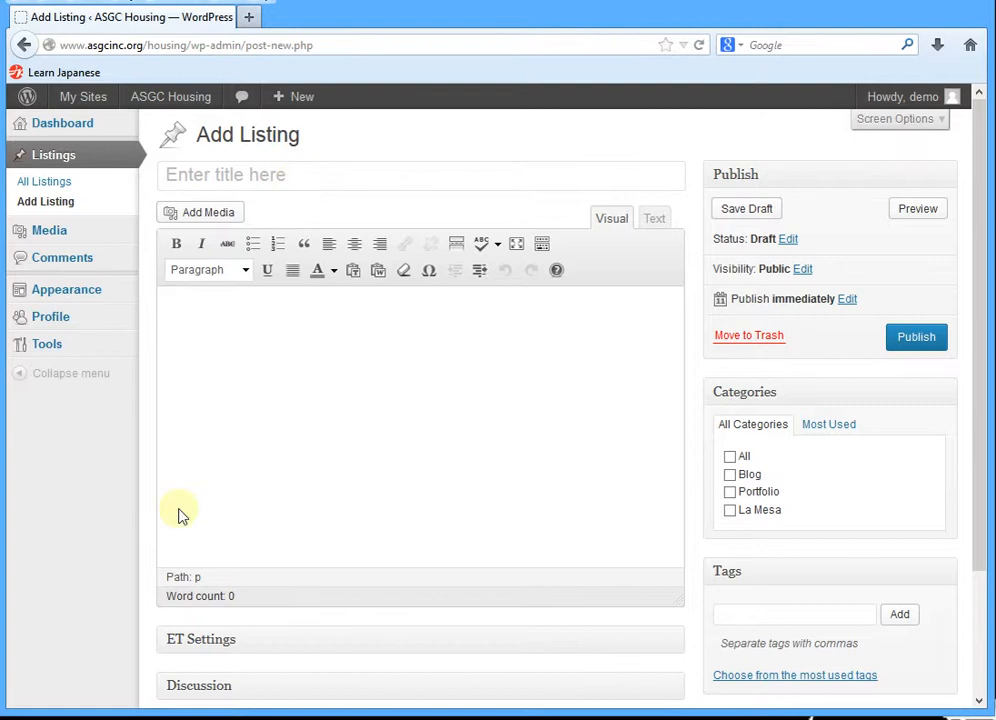
- Open sample-info.txt from the sample-listing folder in Notepad to read the property details
{"action": "left_click", "coordinate": [262, 718]}
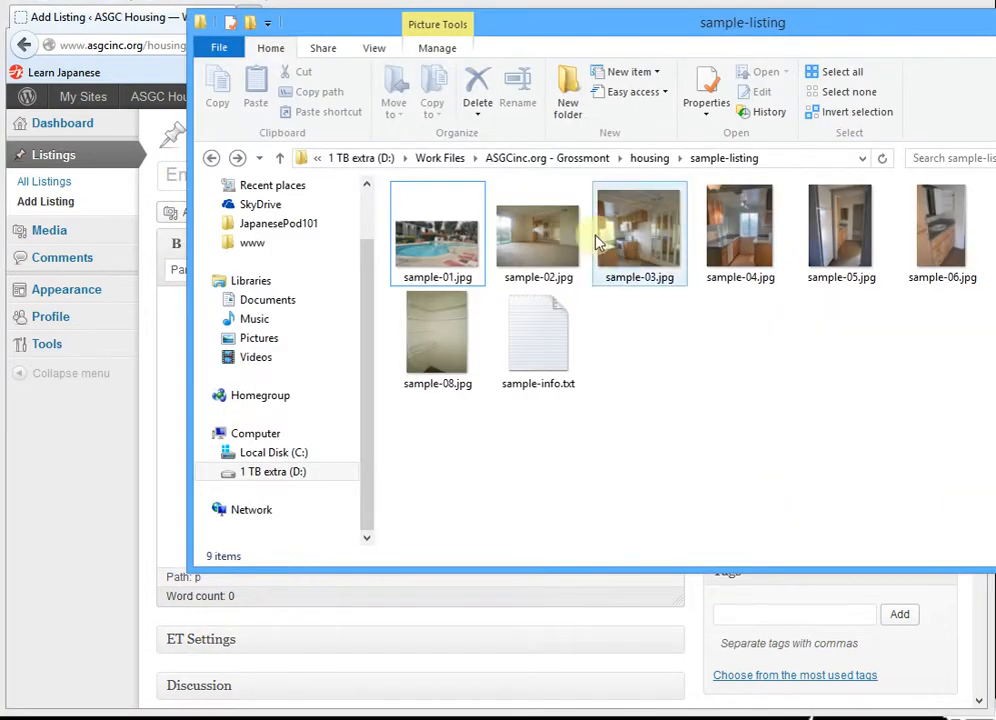
{"action": "double_click", "coordinate": [536, 348]}
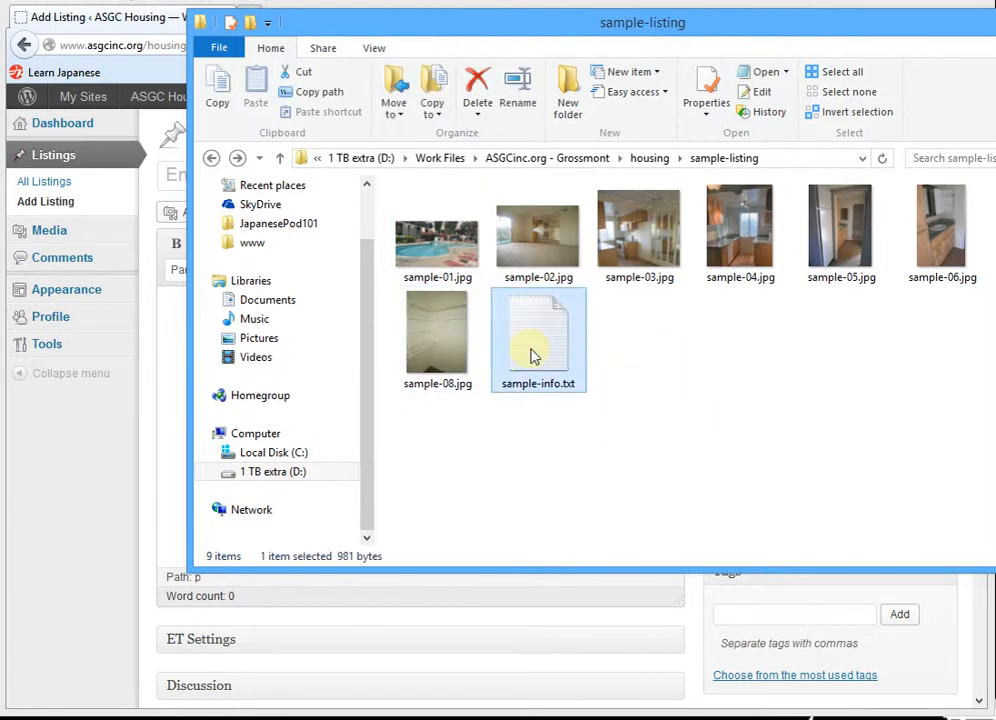
{"action": "left_click", "coordinate": [994, 14]}
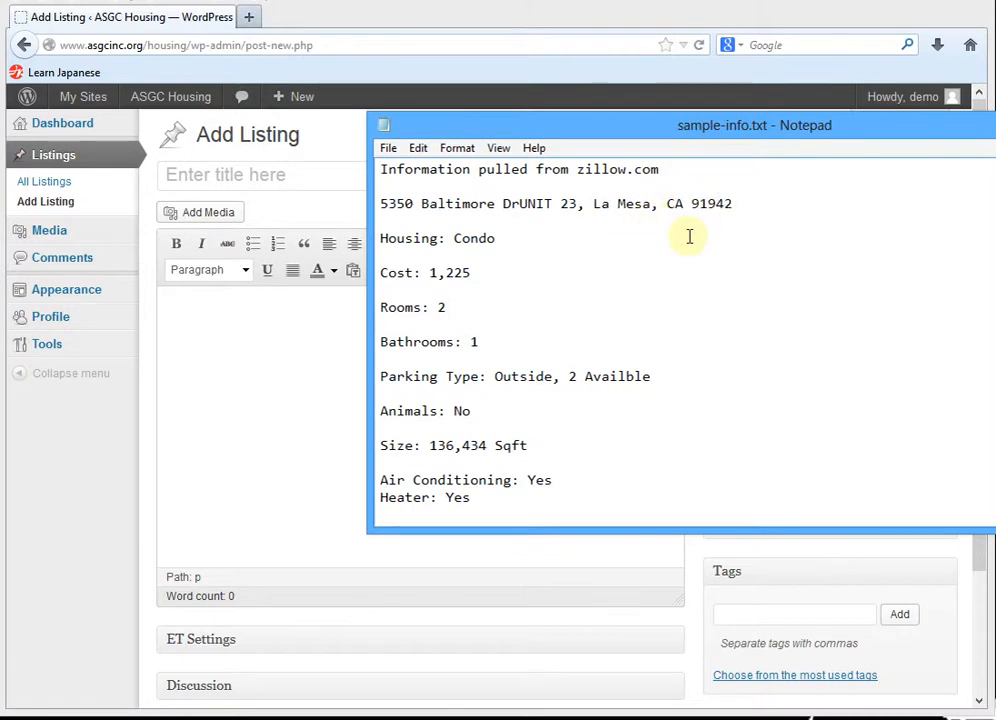
- Switch back to the browser and title the new listing "La Mesa Condo"
{"action": "left_click", "coordinate": [263, 176]}
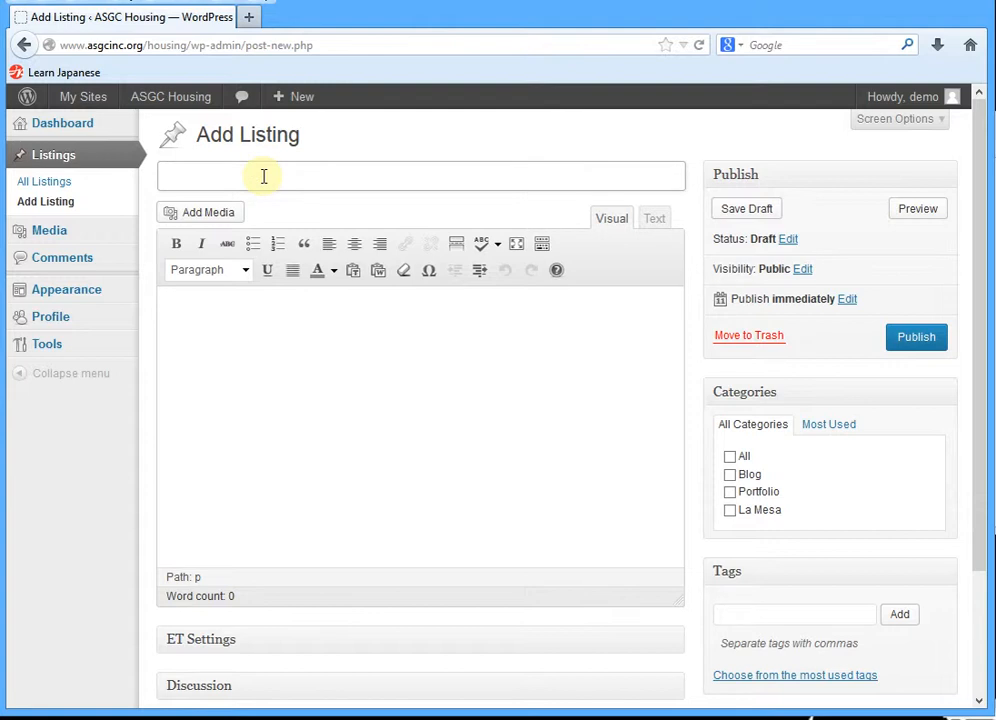
{"action": "type", "text": "La Mesa Condo"}
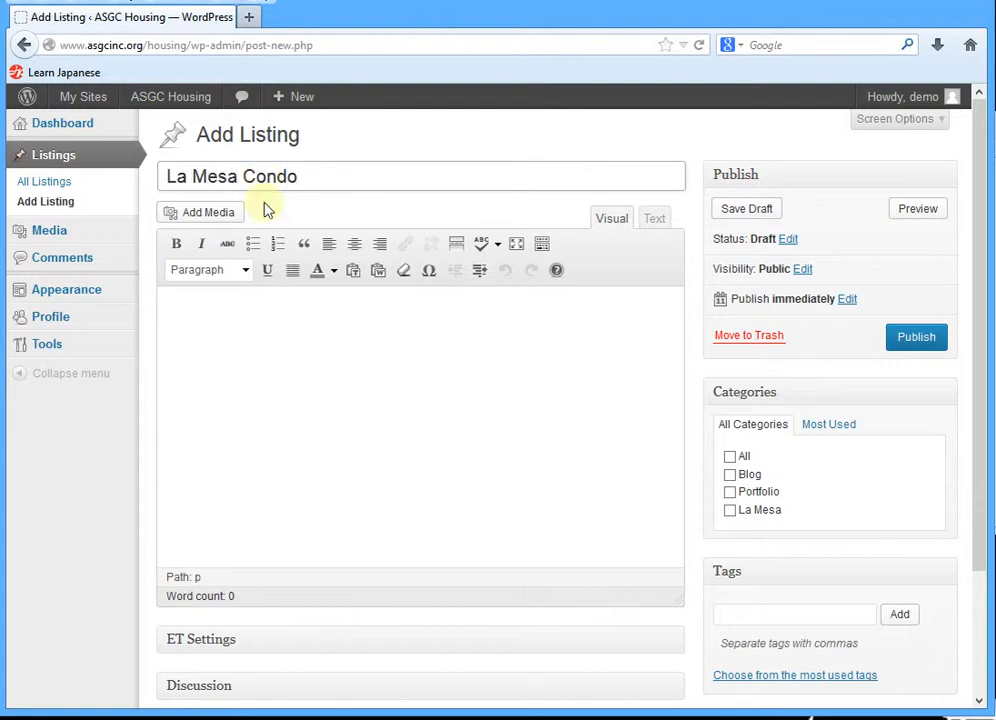
{"action": "left_click", "coordinate": [271, 336]}
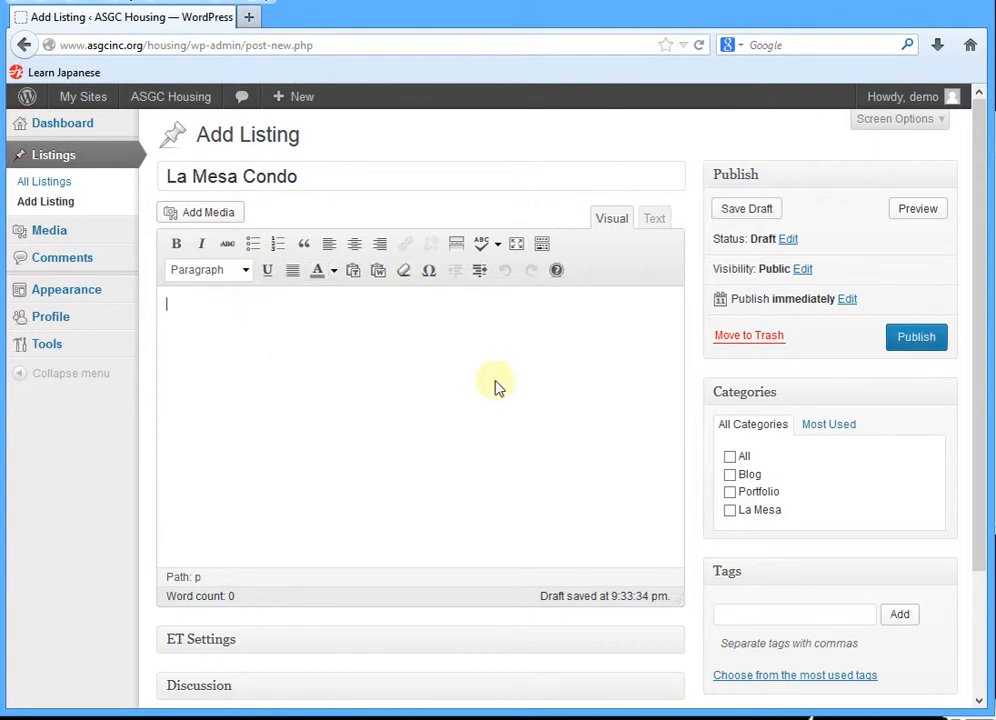
- Expand the ET Settings section below the listing's content editor
{"action": "scroll", "coordinate": [434, 384], "scroll_direction": "down", "scroll_amount": 2}
{"action": "scroll", "coordinate": [440, 383], "scroll_direction": "down", "scroll_amount": 1}
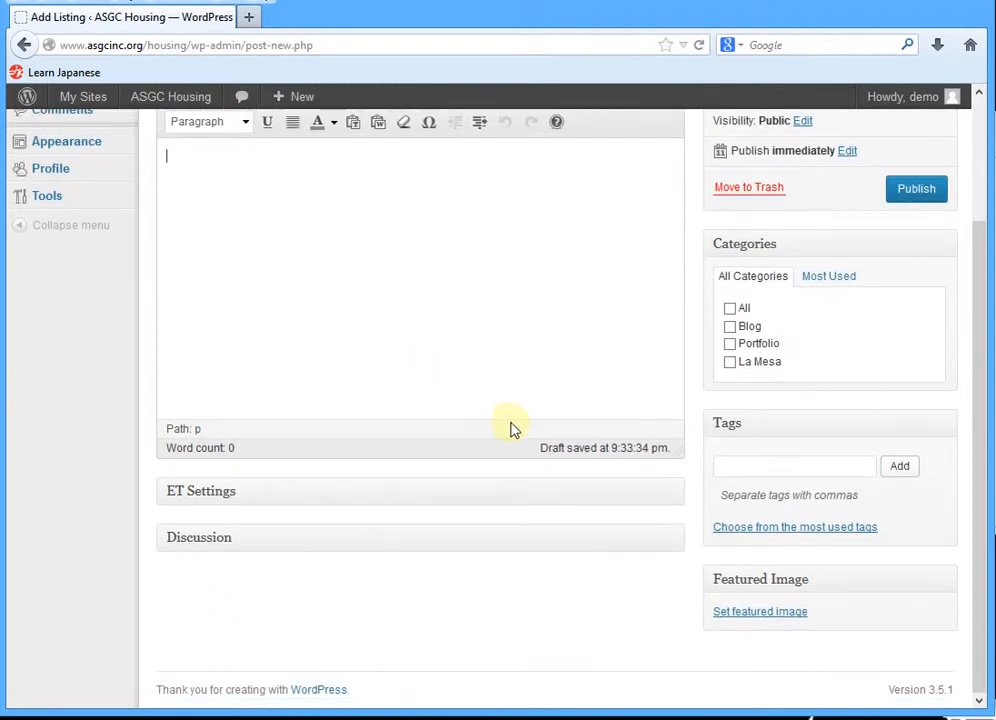
{"action": "left_click", "coordinate": [670, 498]}
{"action": "scroll", "coordinate": [602, 415], "scroll_direction": "down", "scroll_amount": 1}
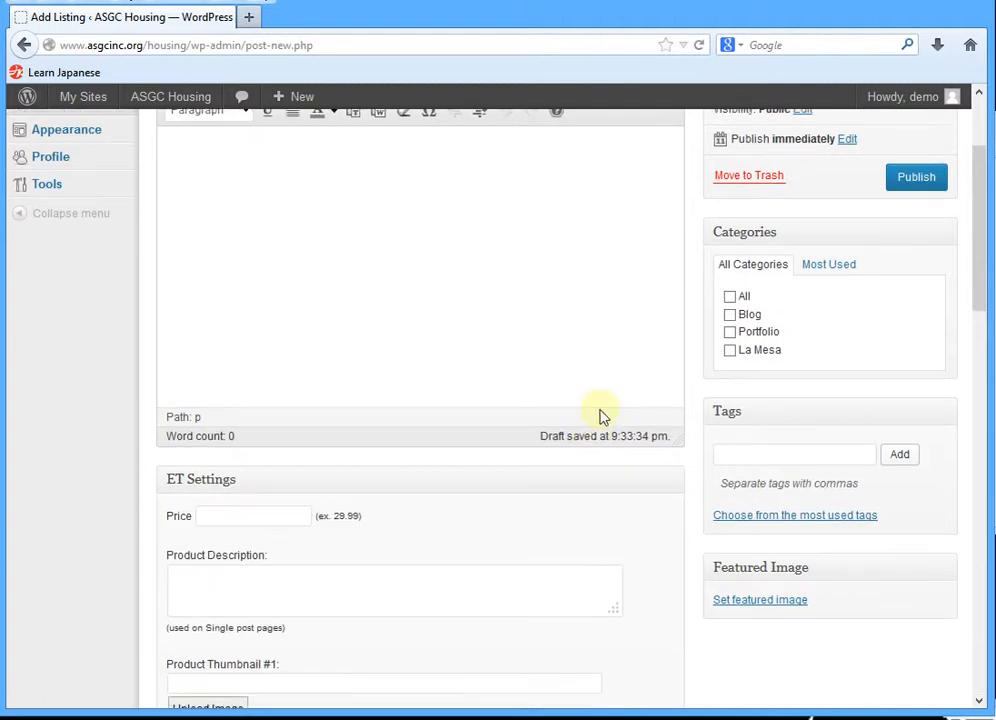
- Check the cost in the Notepad property notes and set the listing's price to 1,225.00
{"action": "scroll", "coordinate": [602, 415], "scroll_direction": "down", "scroll_amount": 3}
{"action": "left_click", "coordinate": [236, 216]}
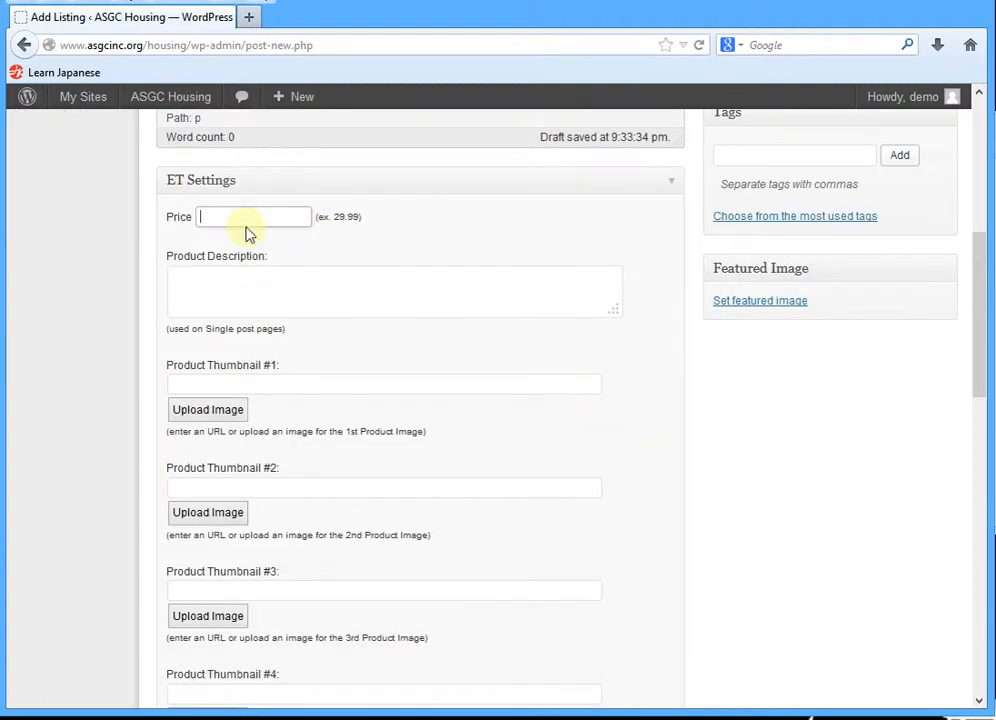
{"action": "key", "text": "alt+Tab"}
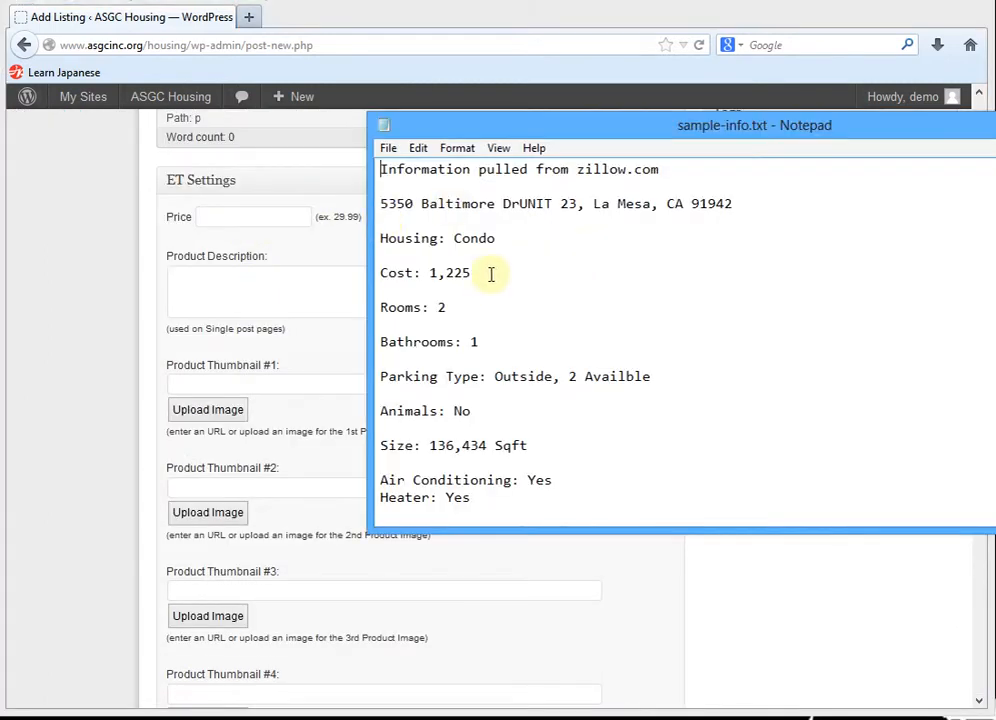
{"action": "key", "text": "alt+Tab"}
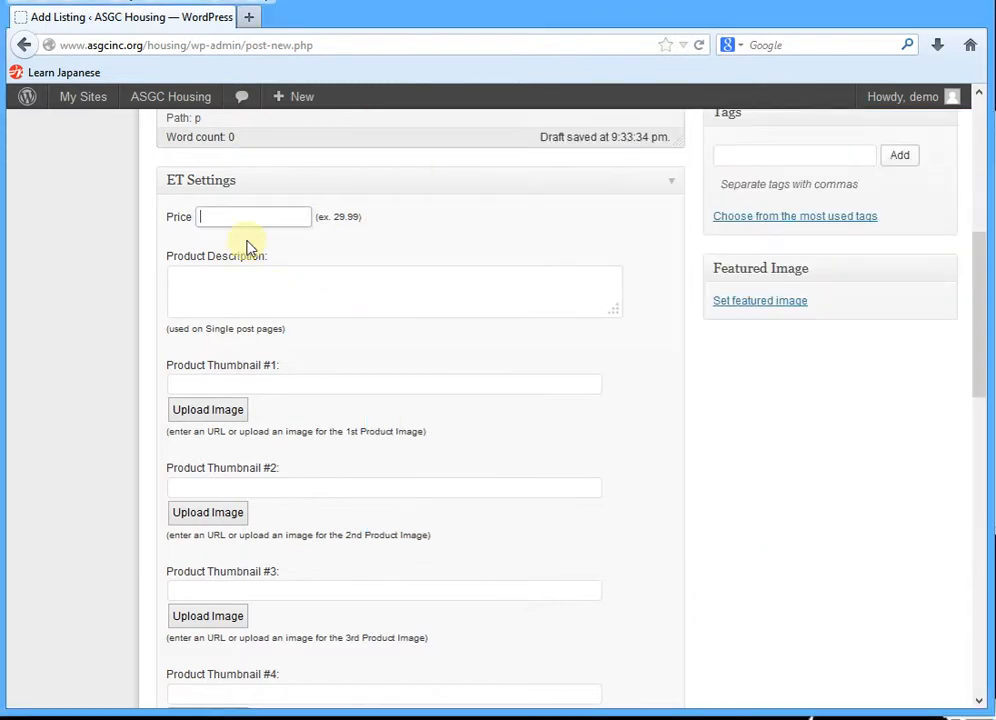
{"action": "type", "text": "1"}
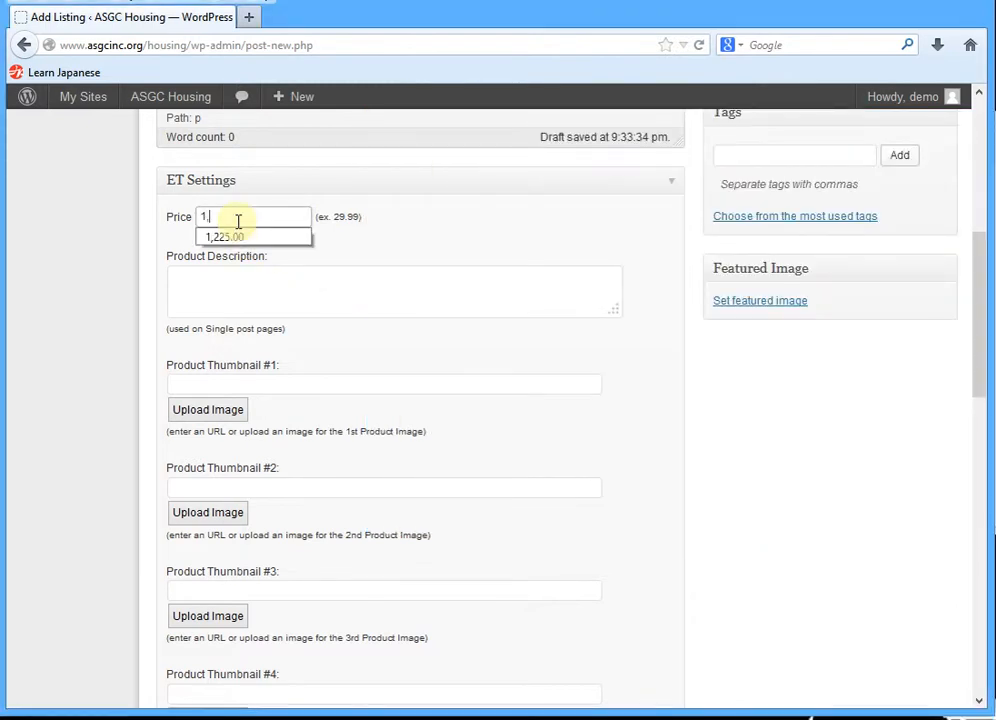
{"action": "type", "text": ",2"}
{"action": "key", "text": "Down"}
{"action": "key", "text": "Tab"}
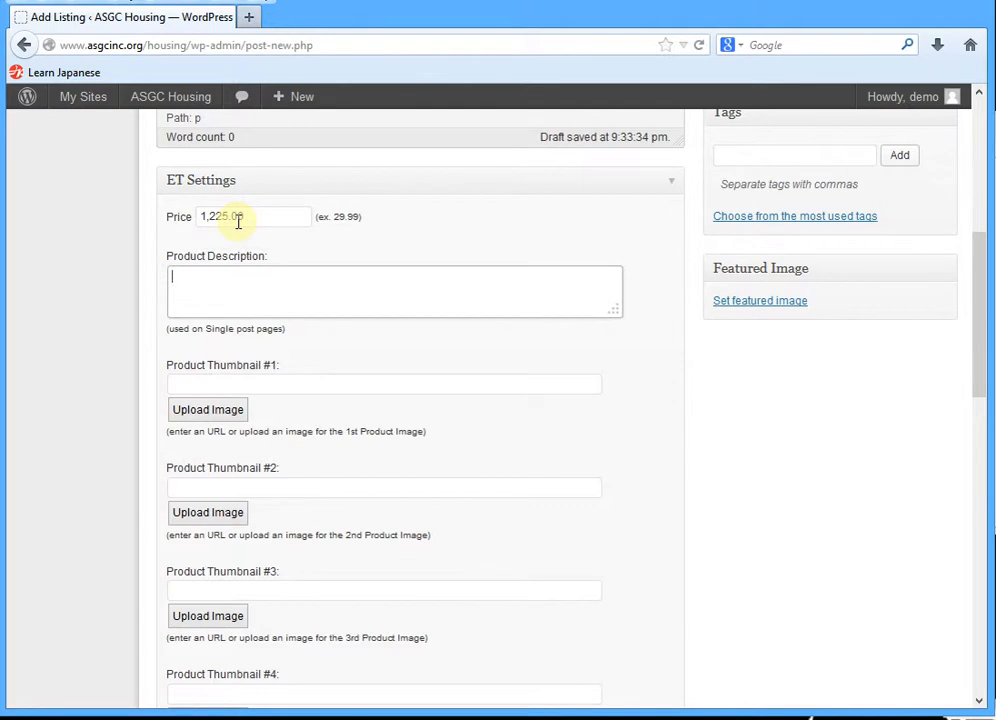
{"action": "left_click", "coordinate": [269, 216]}
- Consult the Notepad property notes for the product description and return to the empty description field
{"action": "left_click", "coordinate": [256, 279]}
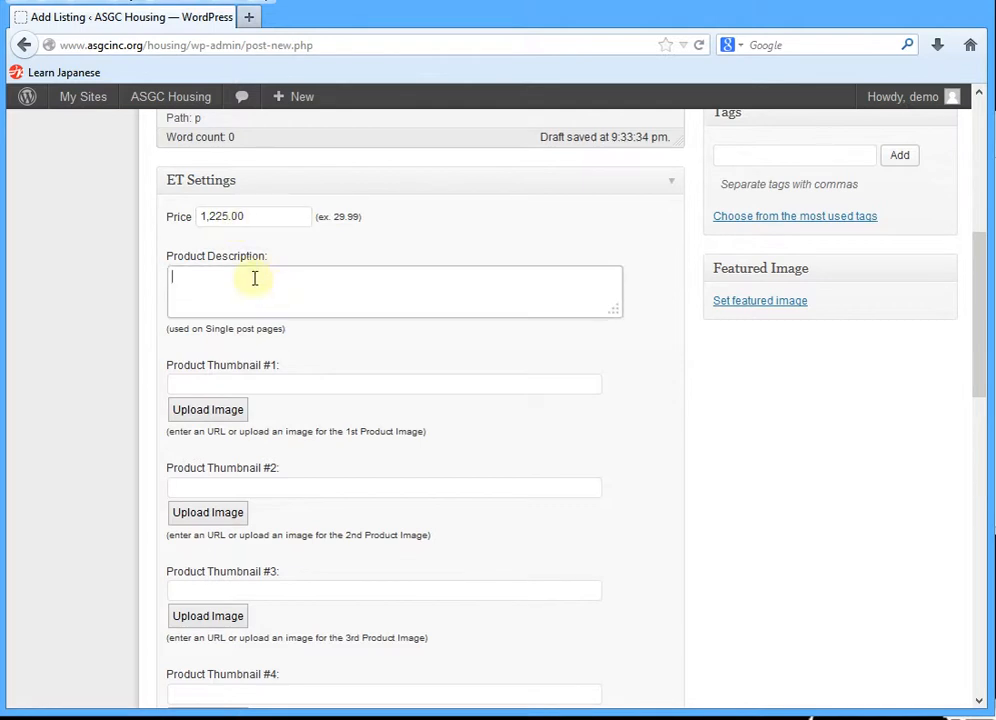
{"action": "key", "text": "alt+Tab"}
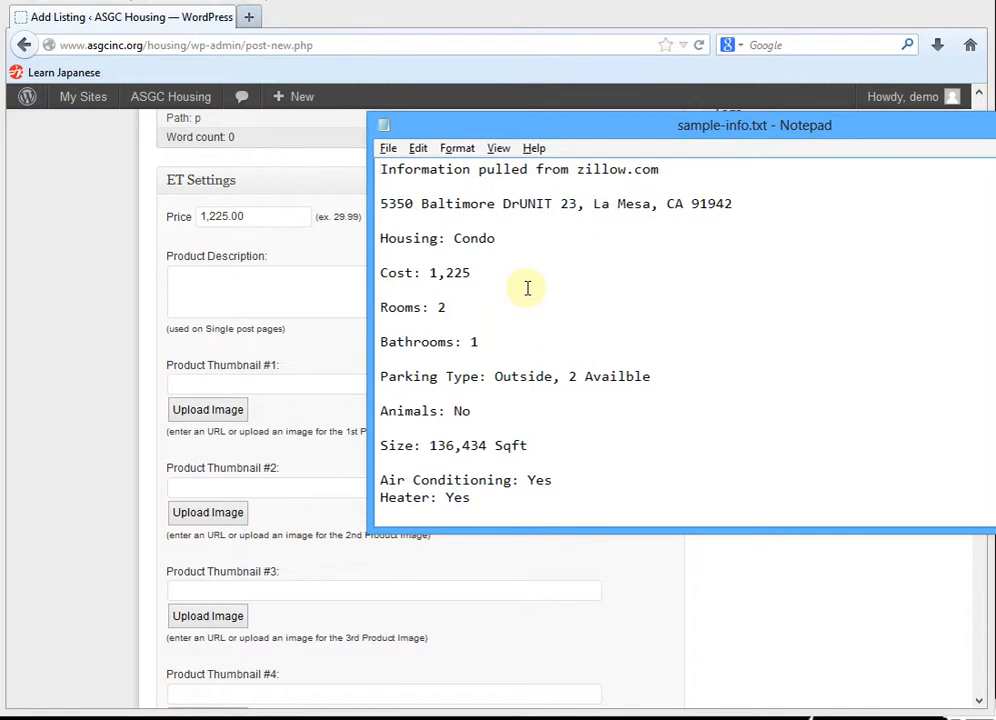
{"action": "left_click", "coordinate": [272, 297]}
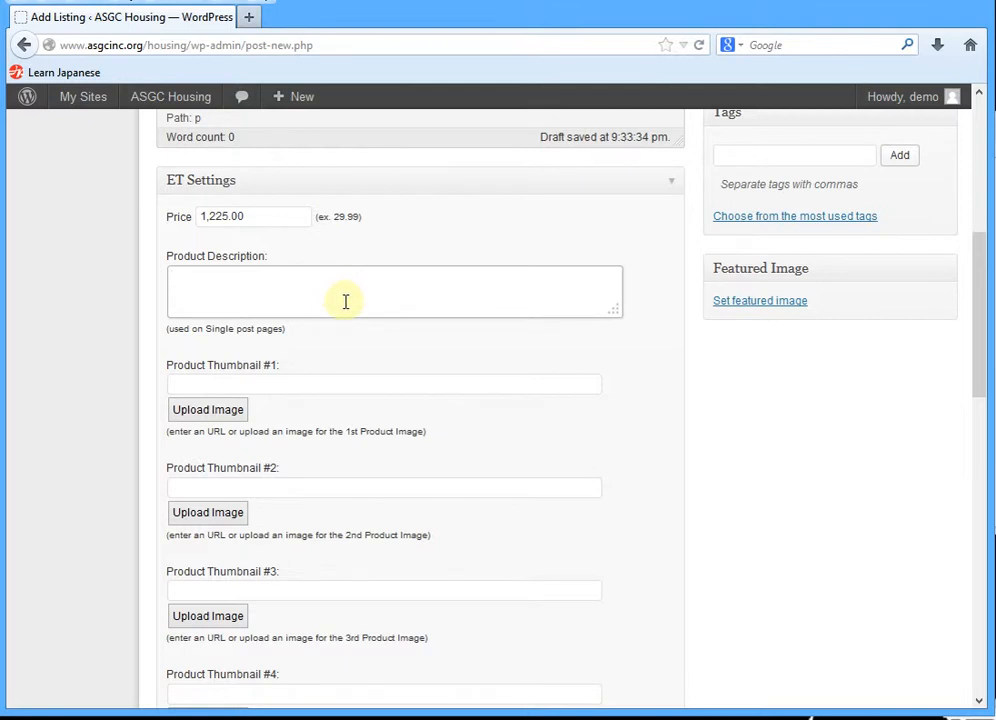
- Upload sample-01.jpg from the housing sample-listing folder on drive D as the image for Product Thumbnail #1
{"action": "scroll", "coordinate": [290, 315], "scroll_direction": "down", "scroll_amount": 2}
{"action": "left_click", "coordinate": [231, 280]}
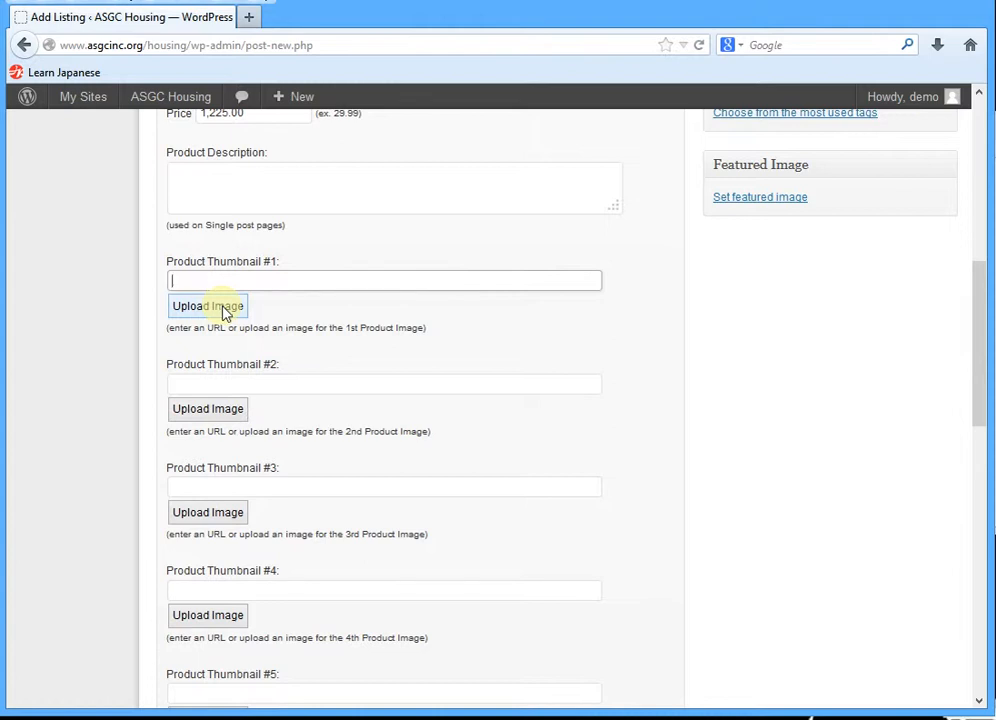
{"action": "left_click", "coordinate": [222, 307]}
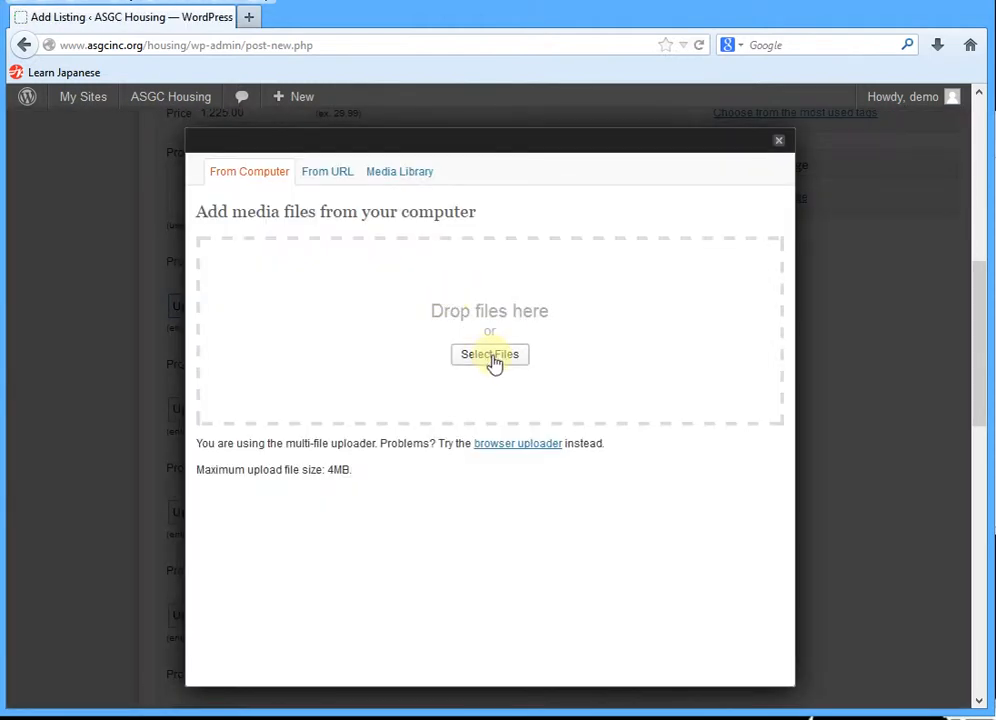
{"action": "left_click", "coordinate": [492, 358]}
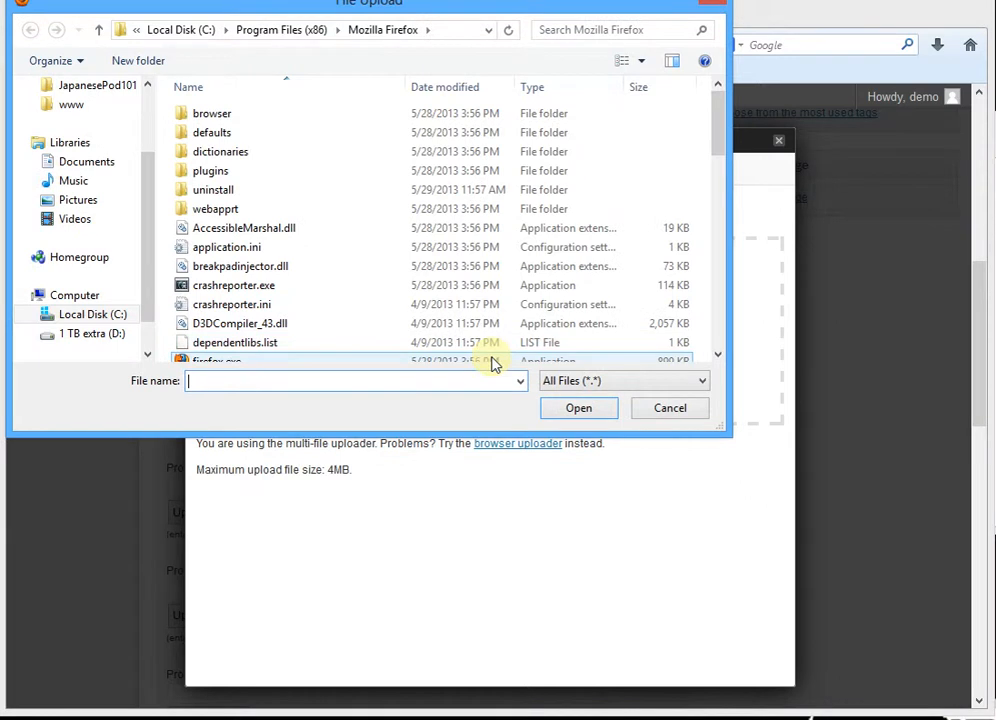
{"action": "left_click", "coordinate": [100, 333]}
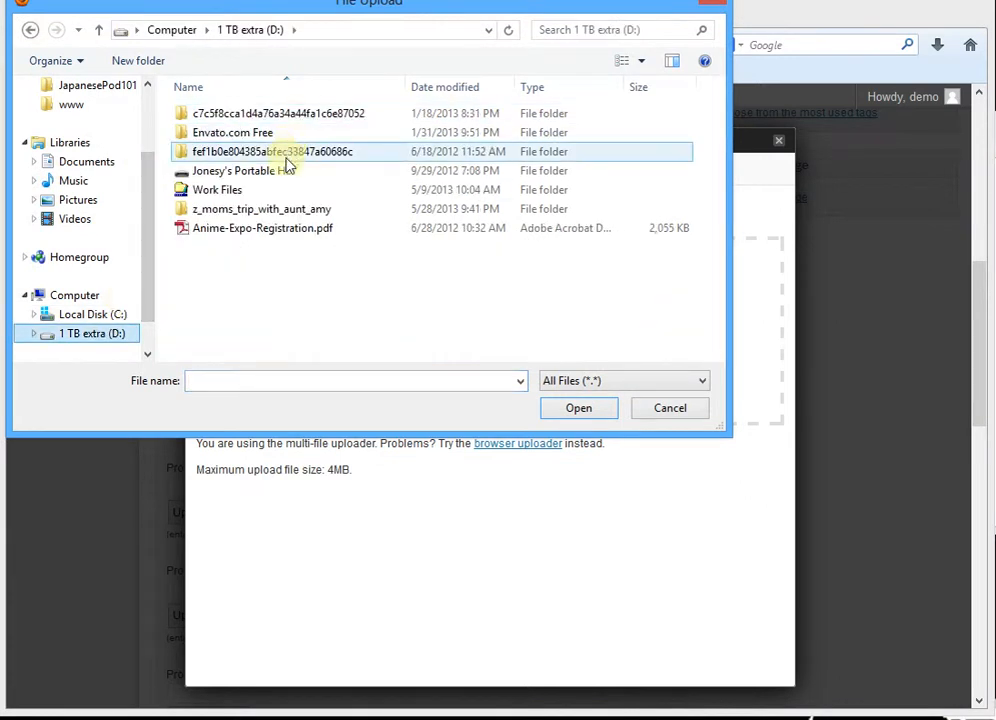
{"action": "double_click", "coordinate": [229, 190]}
{"action": "double_click", "coordinate": [235, 116]}
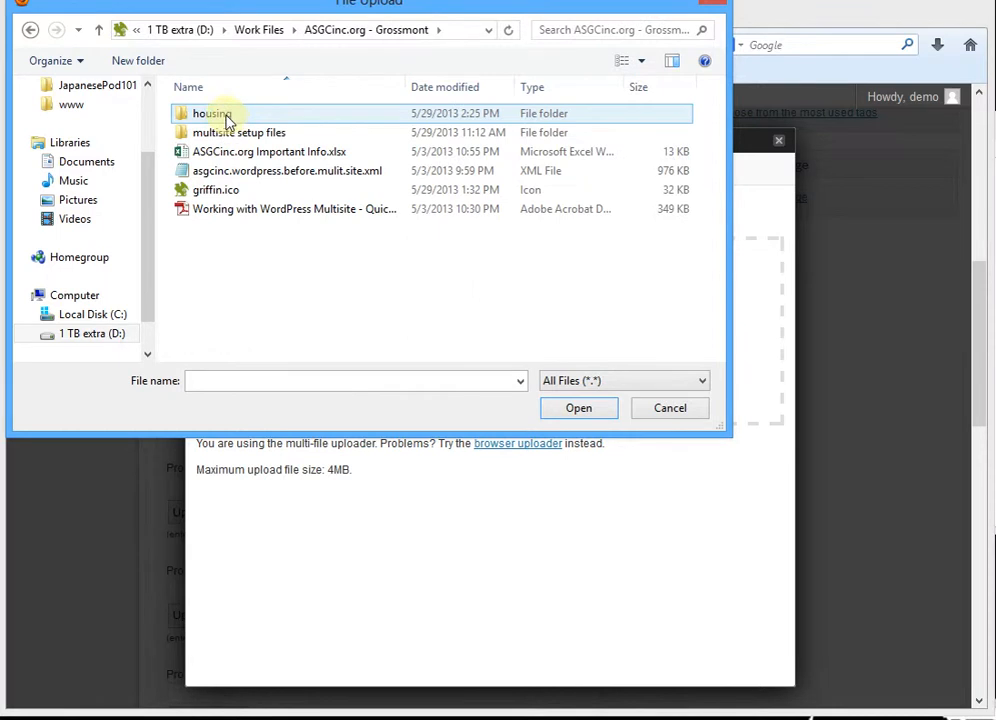
{"action": "double_click", "coordinate": [228, 118]}
{"action": "double_click", "coordinate": [244, 156]}
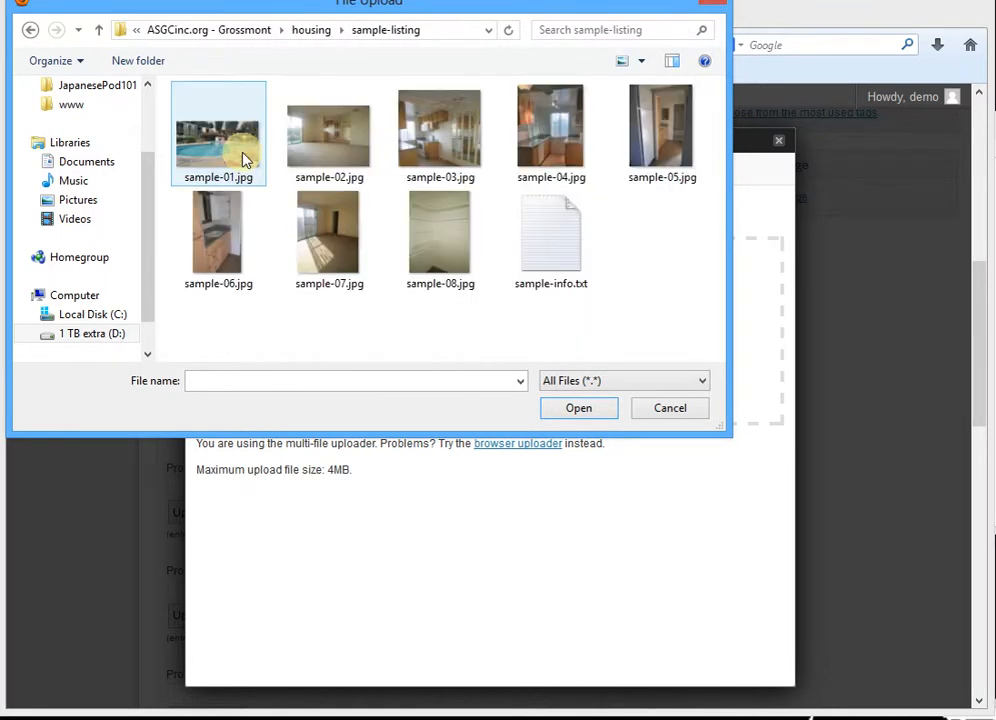
{"action": "left_click", "coordinate": [243, 160]}
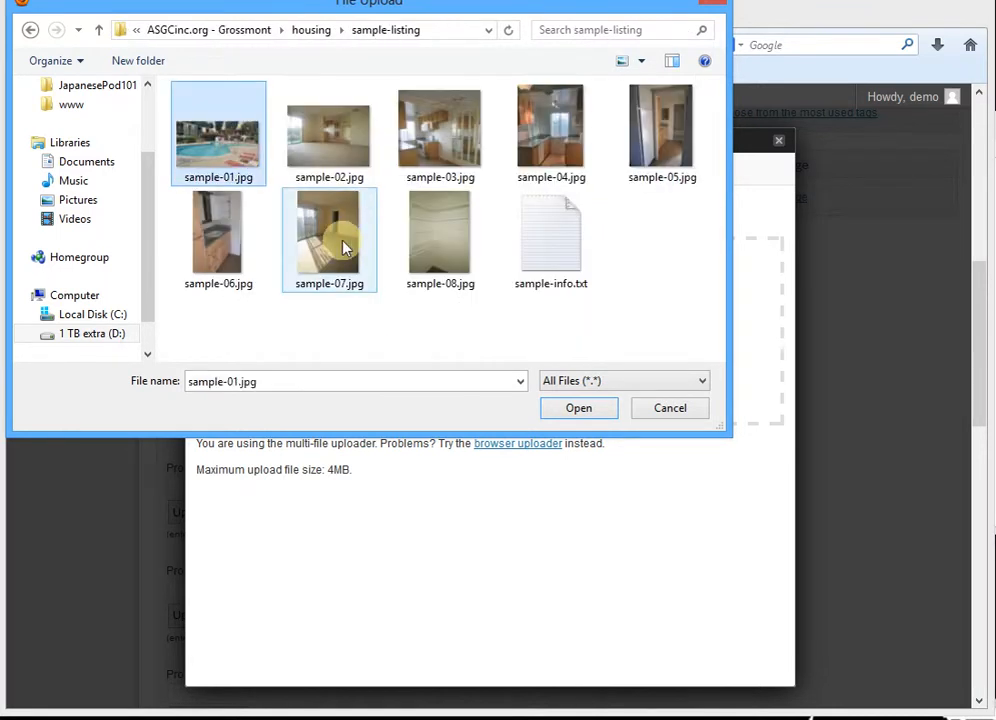
{"action": "left_click", "coordinate": [579, 409]}
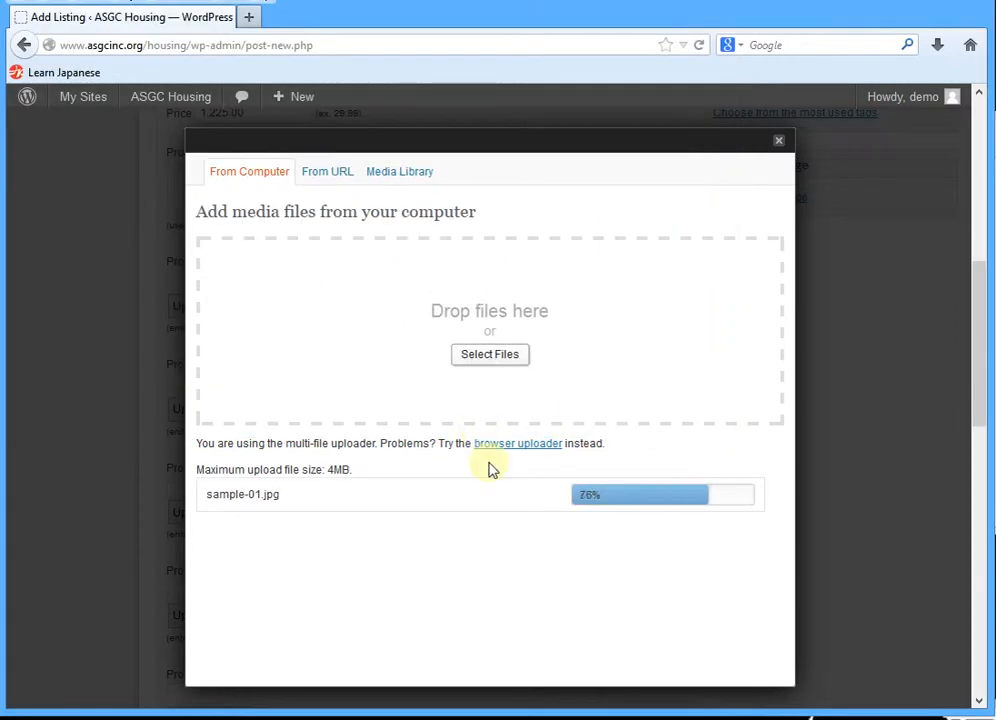
- Set the uploaded sample-01 image to full size, make it the featured image and insert it as Product Thumbnail #1
{"action": "scroll", "coordinate": [485, 485], "scroll_direction": "down", "scroll_amount": 5}
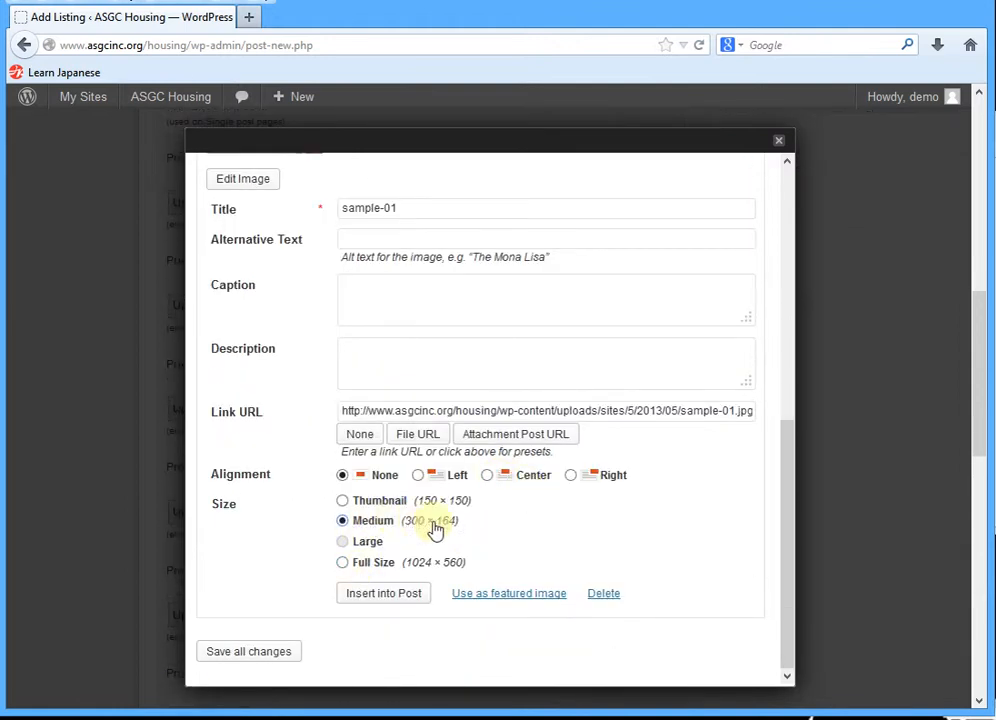
{"action": "left_click", "coordinate": [342, 563]}
{"action": "left_click", "coordinate": [510, 596]}
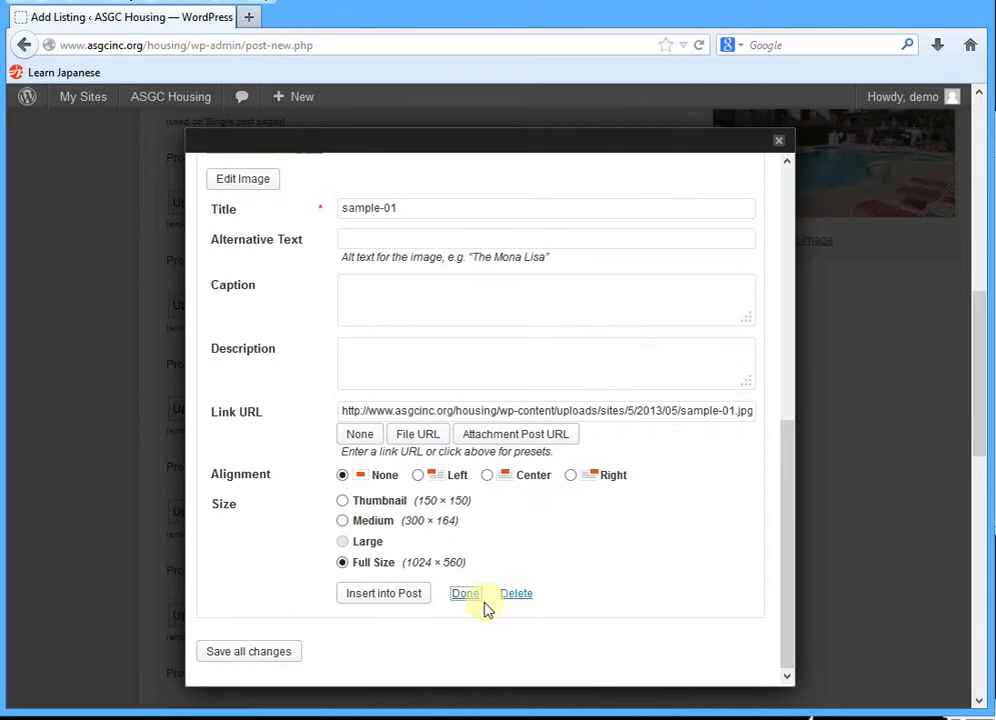
{"action": "left_click", "coordinate": [394, 598]}
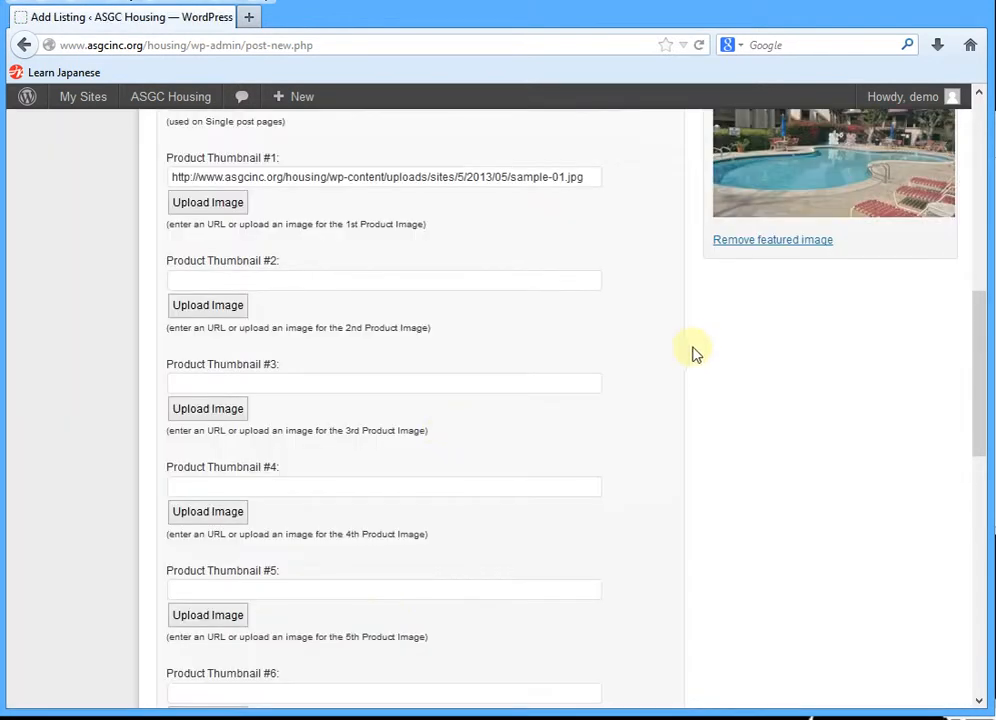
{"action": "scroll", "coordinate": [656, 378], "scroll_direction": "up", "scroll_amount": 2}
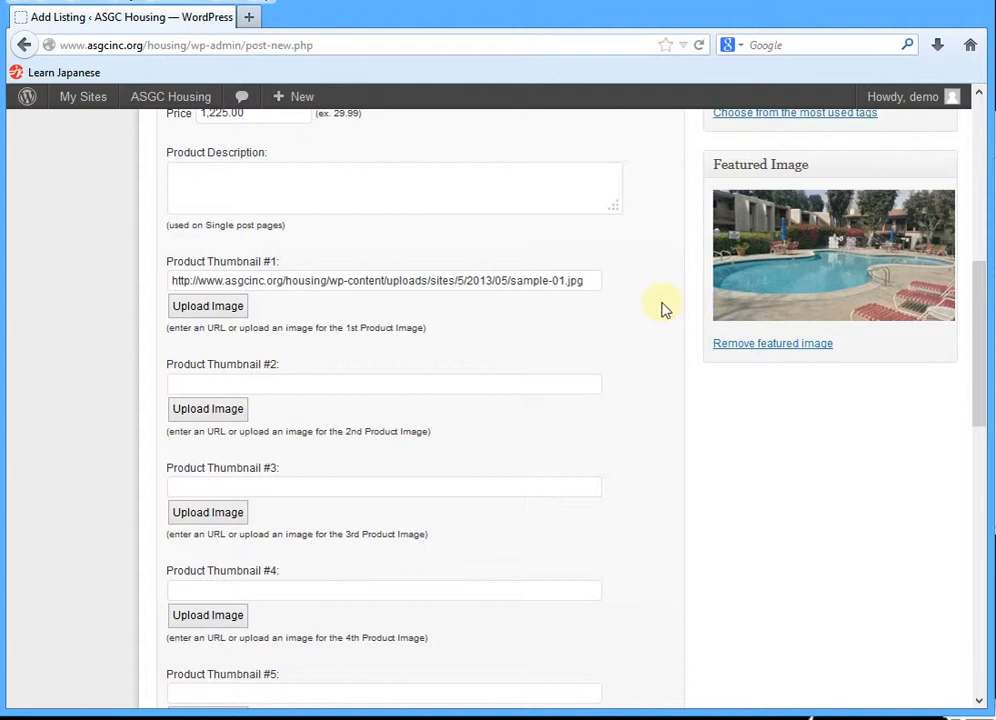
- Insert the already uploaded sample-01 image from the listing's gallery as the Featured Product Alternative Image
{"action": "scroll", "coordinate": [660, 308], "scroll_direction": "down", "scroll_amount": 2}
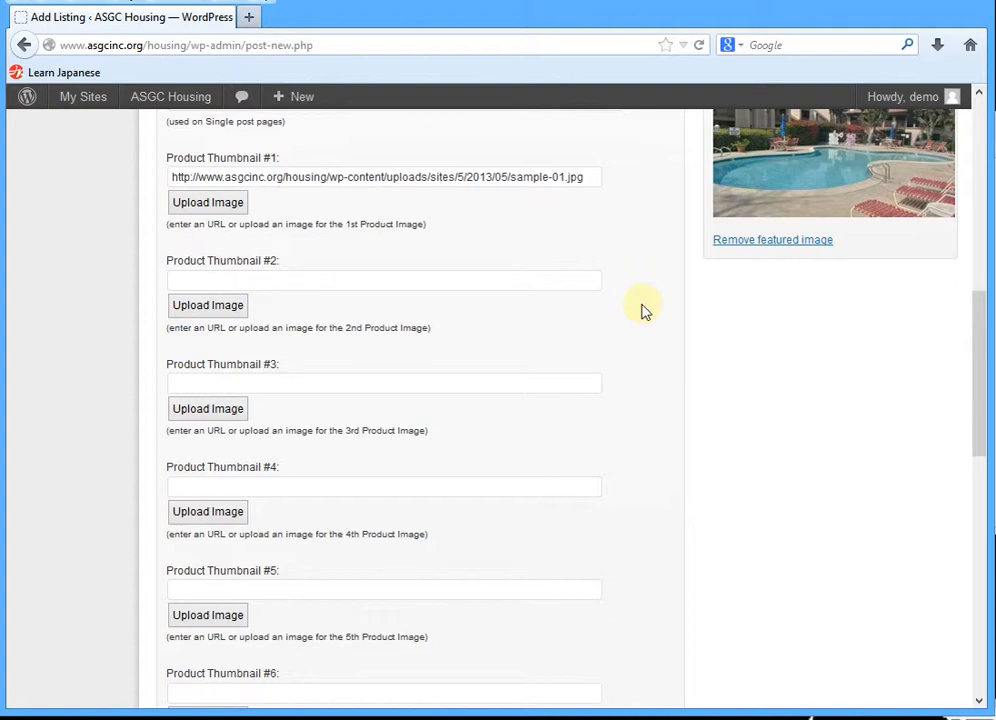
{"action": "scroll", "coordinate": [471, 345], "scroll_direction": "down", "scroll_amount": 9}
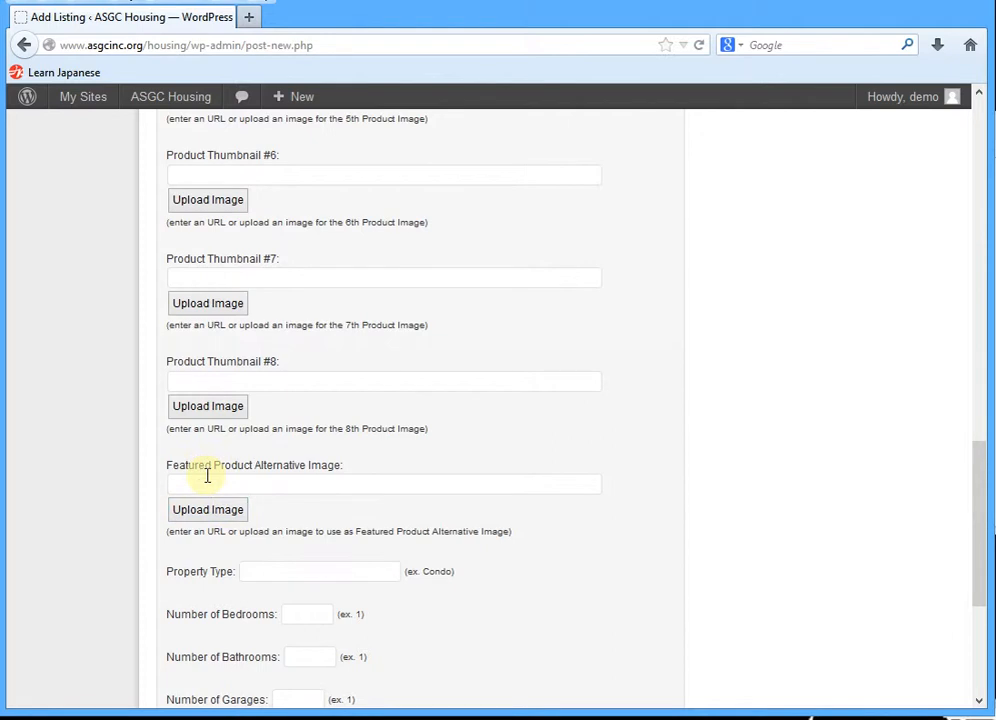
{"action": "left_click_drag", "start_coordinate": [193, 470], "coordinate": [369, 473]}
{"action": "left_click", "coordinate": [370, 473]}
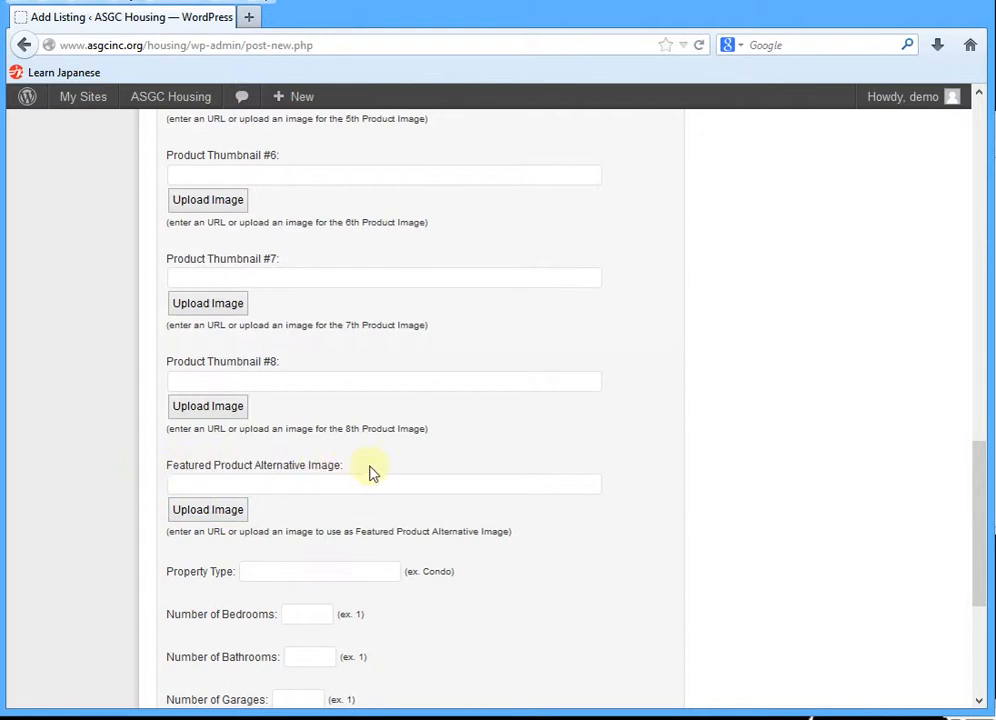
{"action": "left_click", "coordinate": [209, 512]}
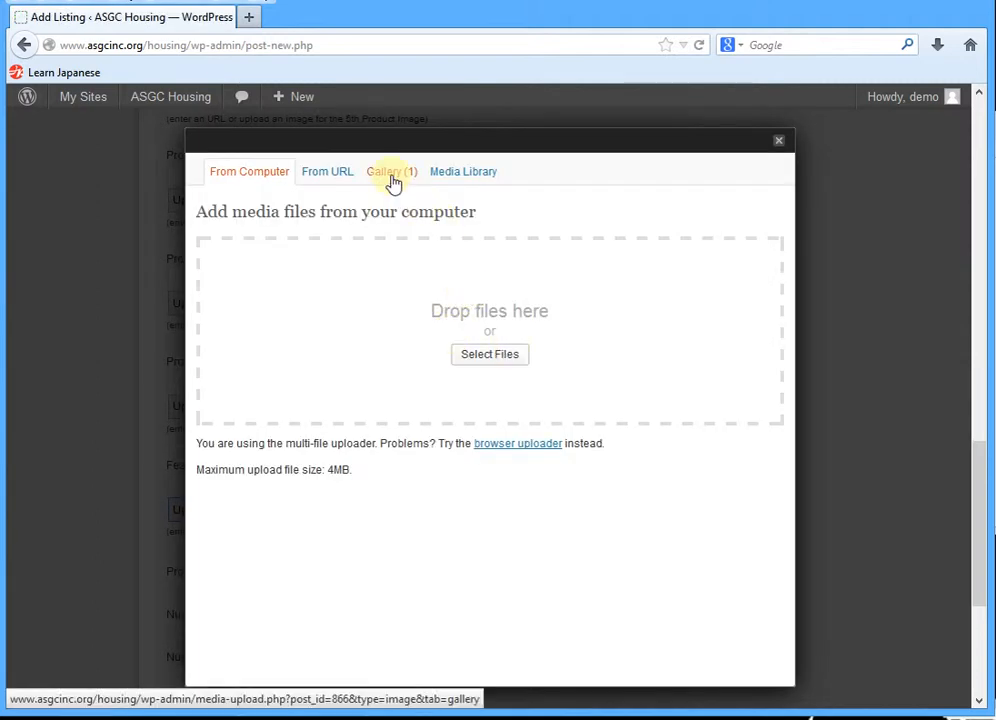
{"action": "left_click", "coordinate": [392, 180]}
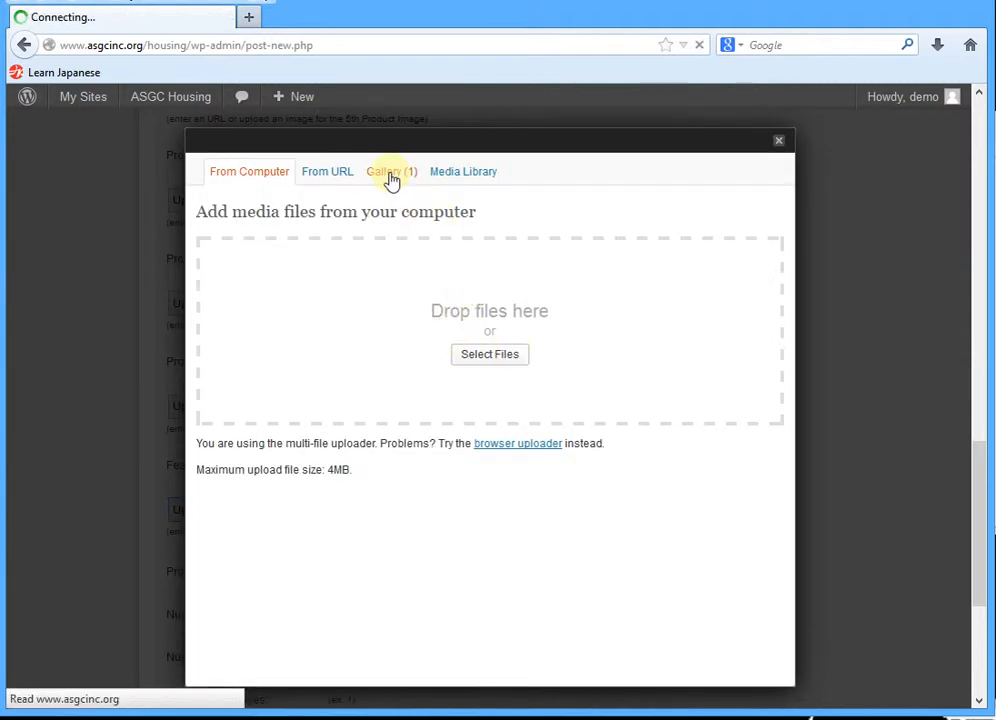
{"action": "scroll", "coordinate": [440, 420], "scroll_direction": "down", "scroll_amount": 5}
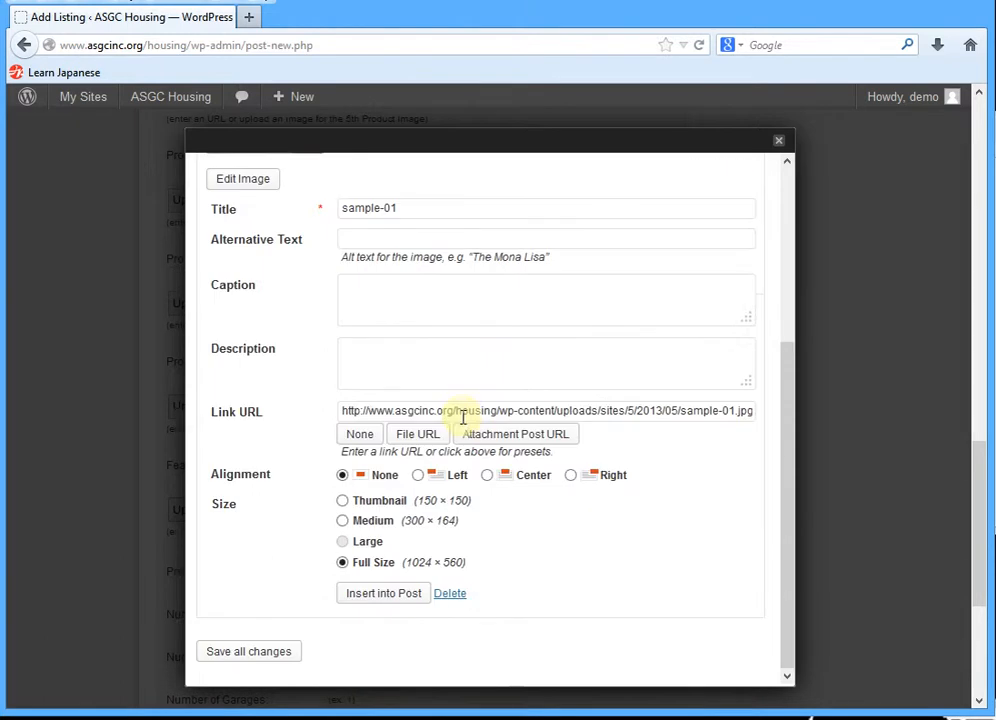
{"action": "left_click", "coordinate": [379, 596]}
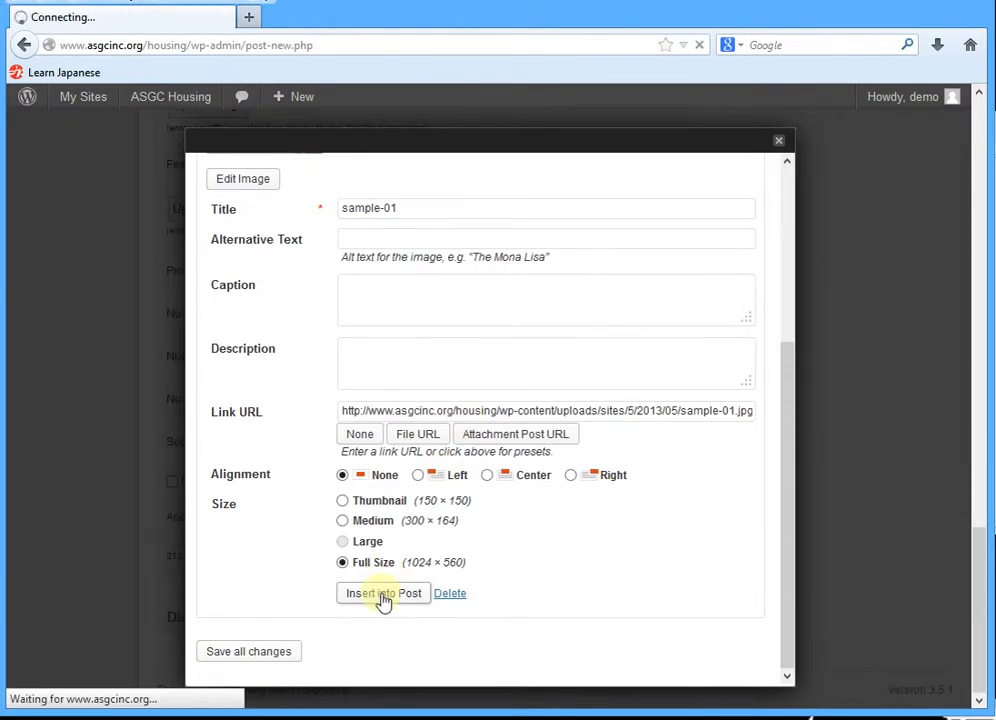
- Upload sample-02.jpg from the sample-listing folder and insert it as the image for Product Thumbnail #2
{"action": "scroll", "coordinate": [422, 462], "scroll_direction": "up", "scroll_amount": 10}
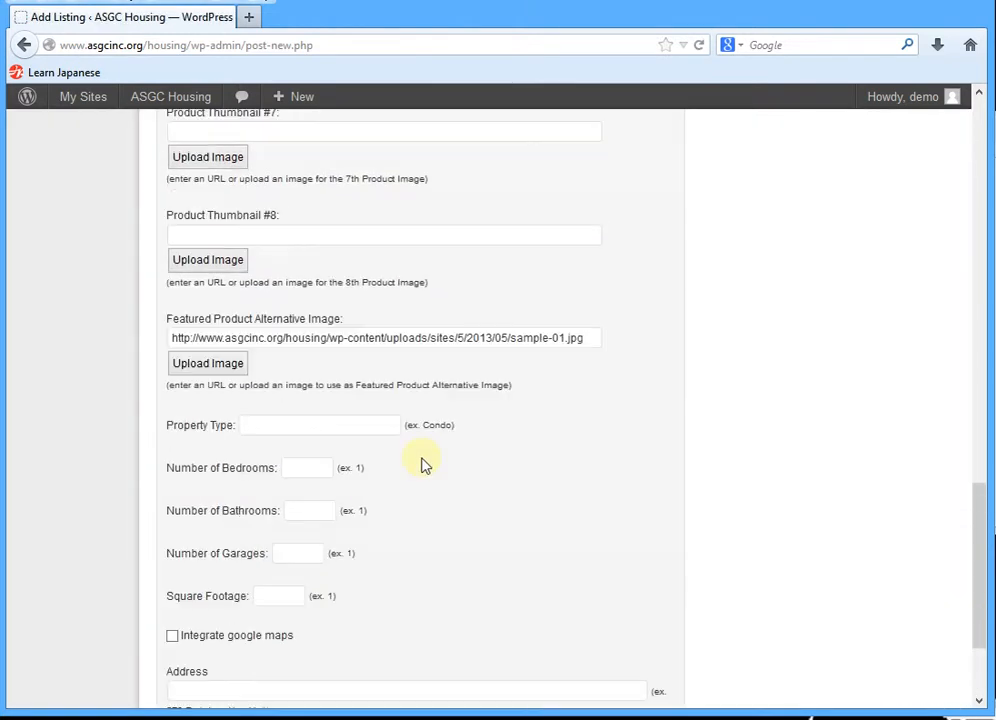
{"action": "scroll", "coordinate": [378, 472], "scroll_direction": "up", "scroll_amount": 3}
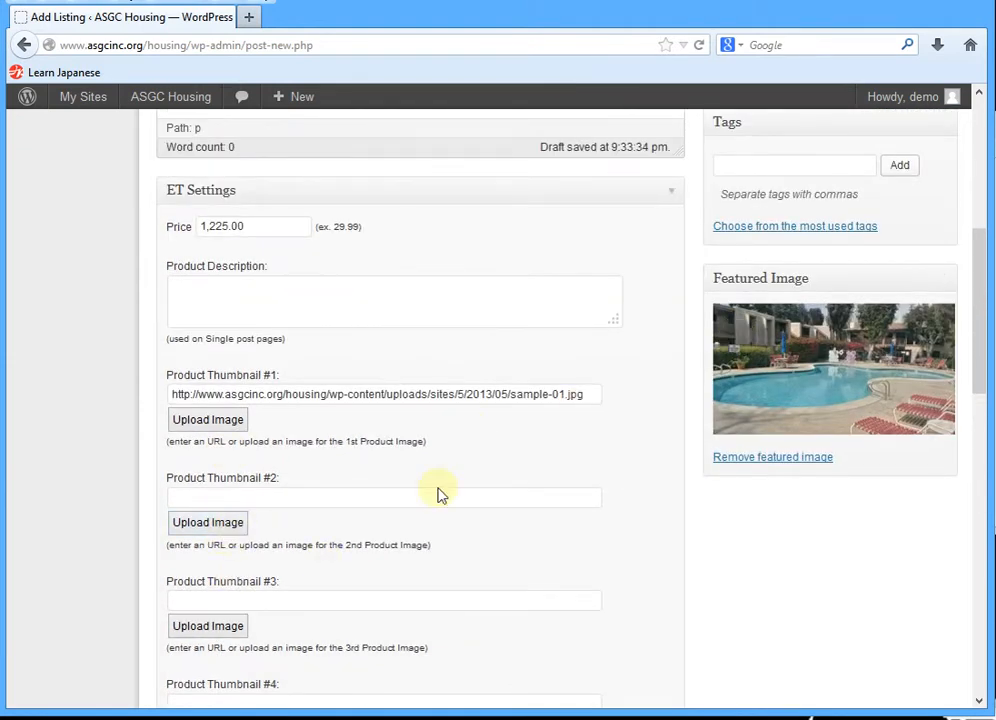
{"action": "left_click", "coordinate": [223, 526]}
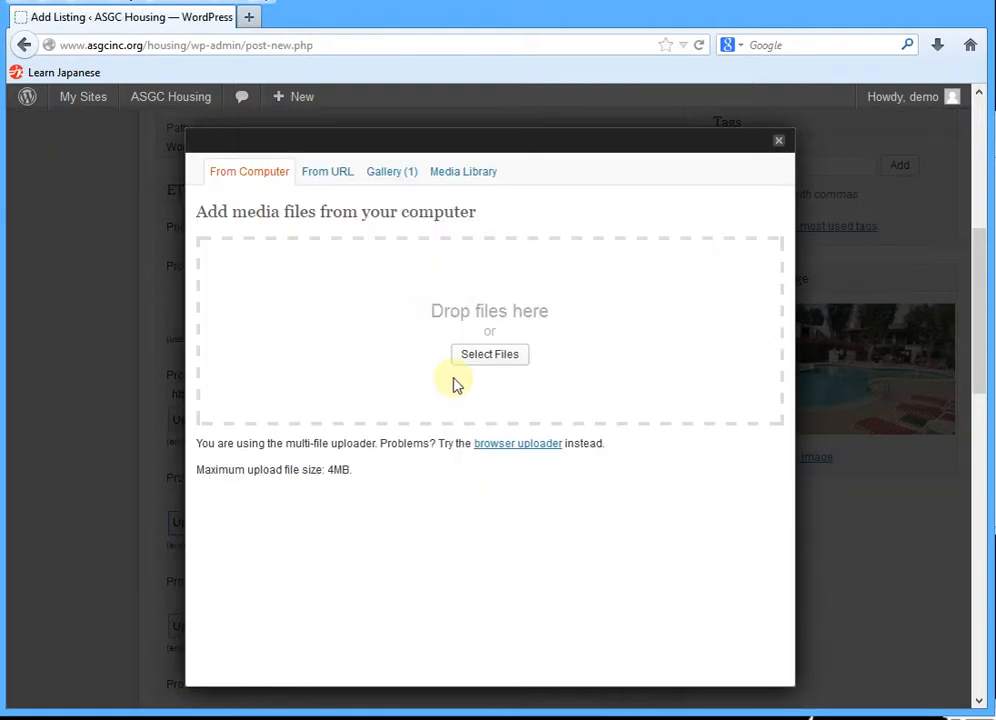
{"action": "left_click", "coordinate": [393, 182]}
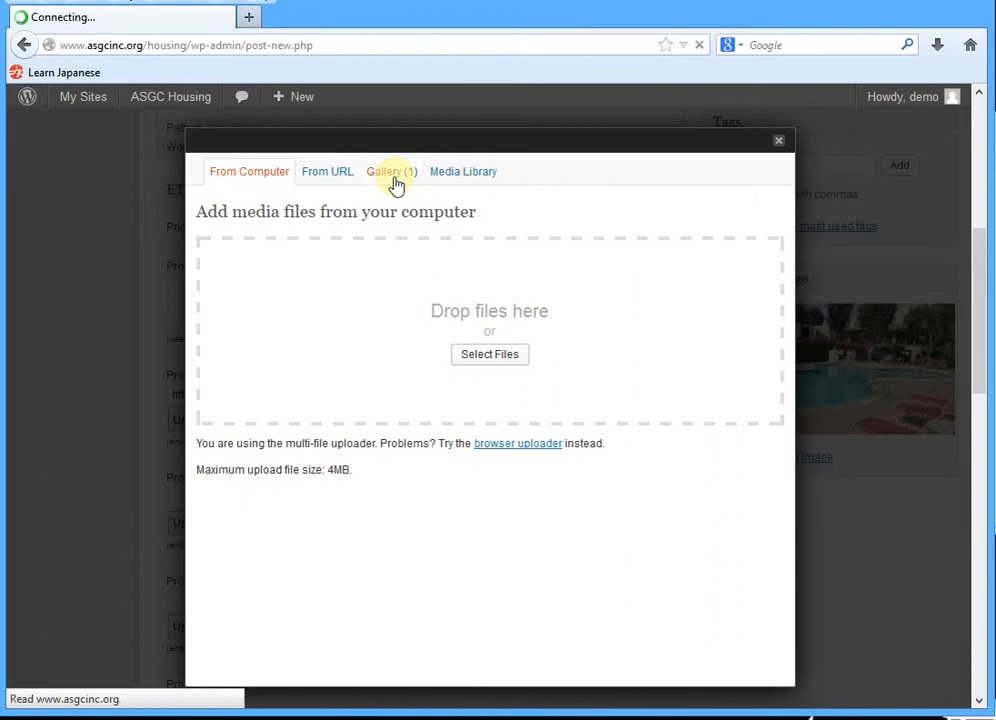
{"action": "left_click", "coordinate": [244, 176]}
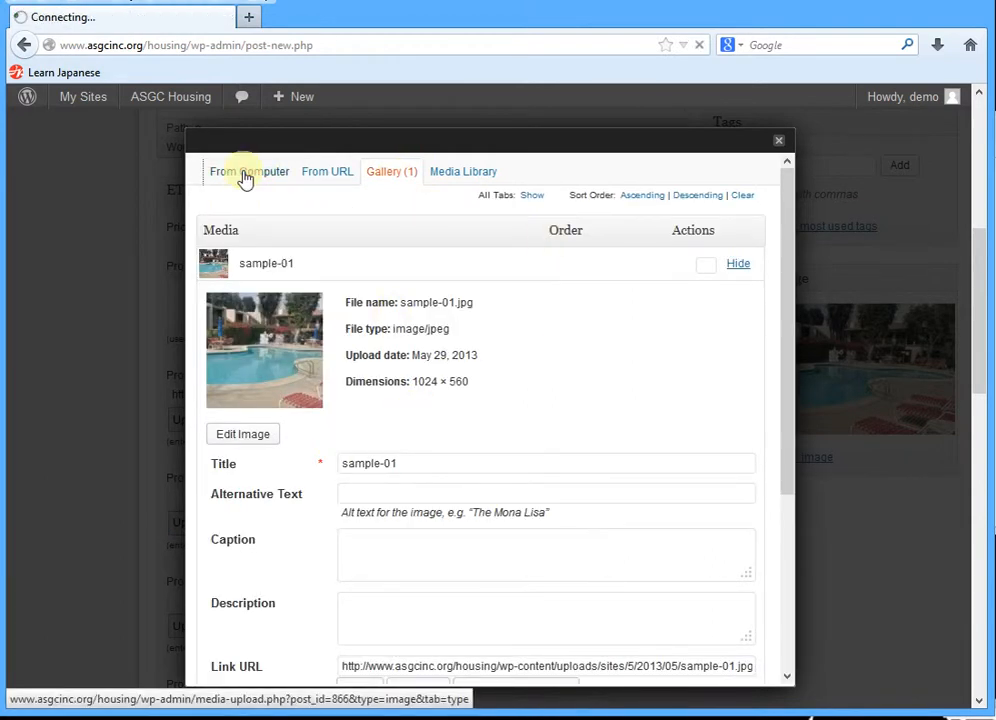
{"action": "left_click", "coordinate": [492, 357]}
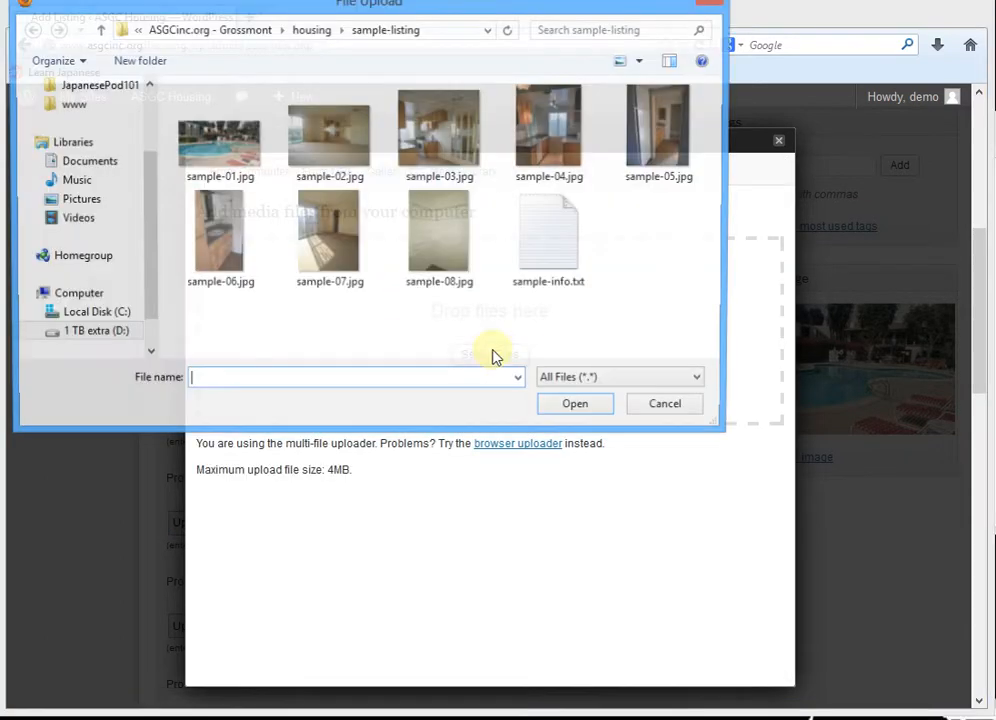
{"action": "left_click", "coordinate": [329, 150]}
{"action": "left_click", "coordinate": [578, 410]}
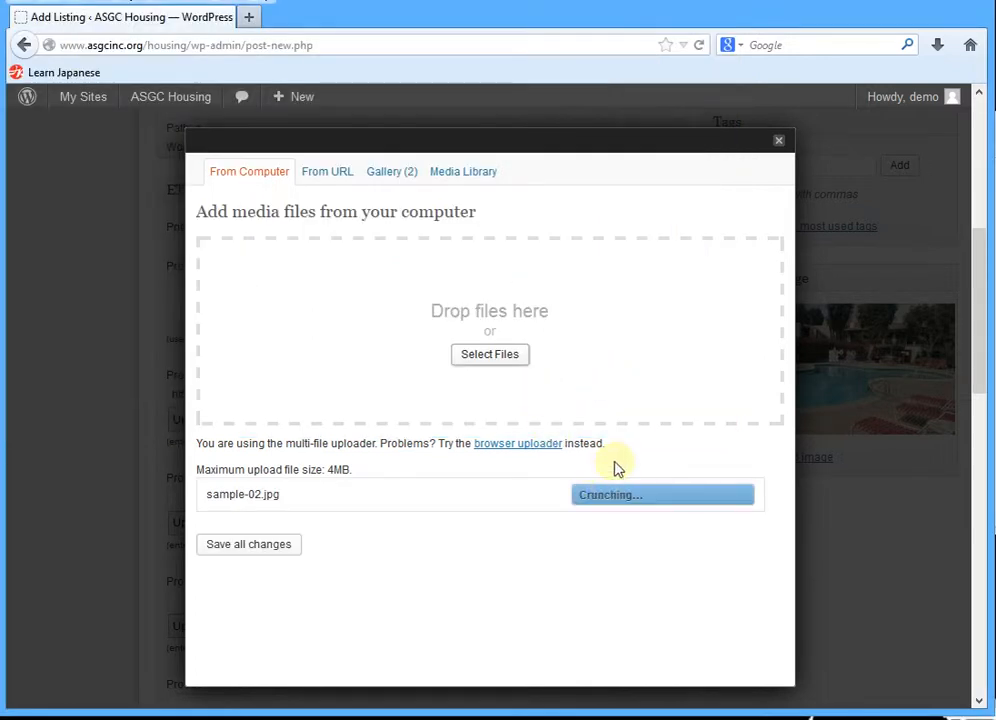
{"action": "scroll", "coordinate": [509, 488], "scroll_direction": "down", "scroll_amount": 5}
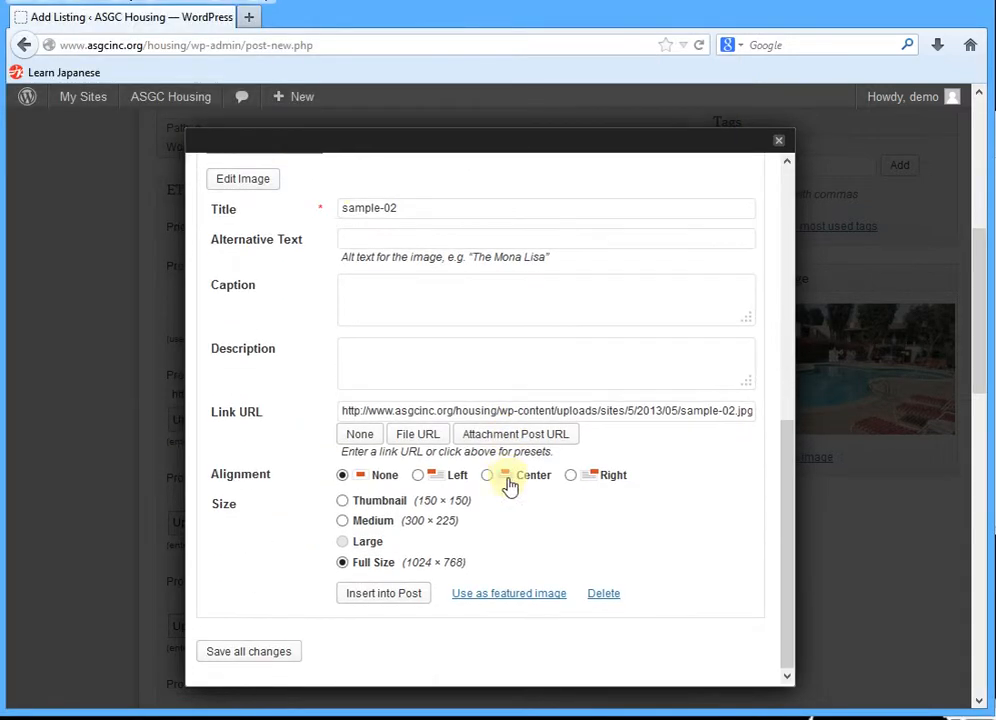
{"action": "left_click", "coordinate": [407, 207]}
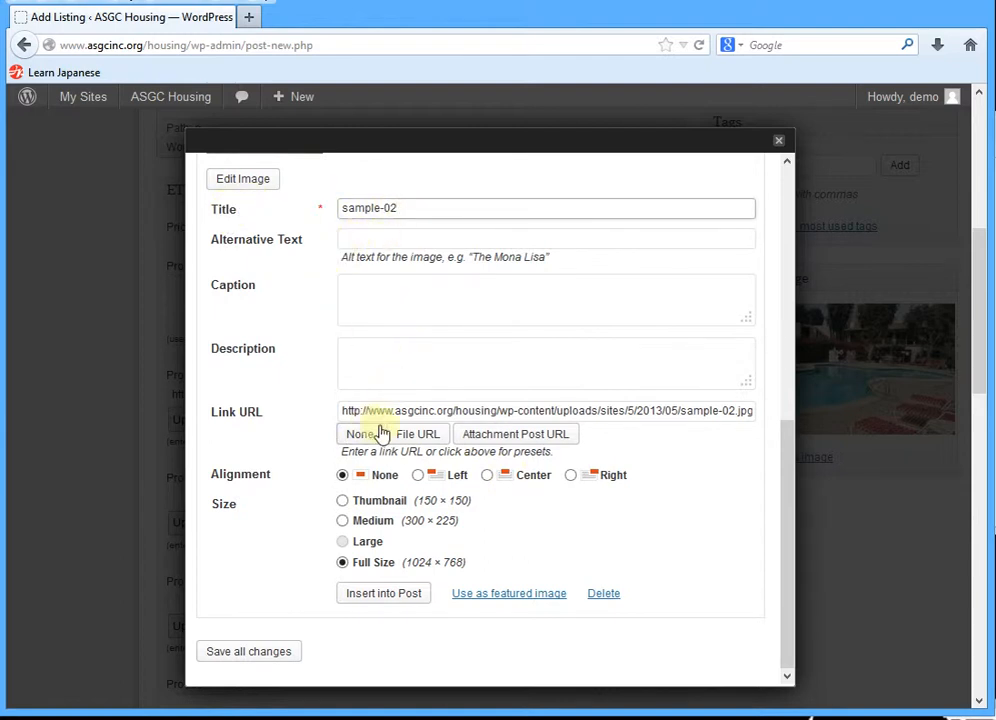
{"action": "left_click", "coordinate": [389, 596]}
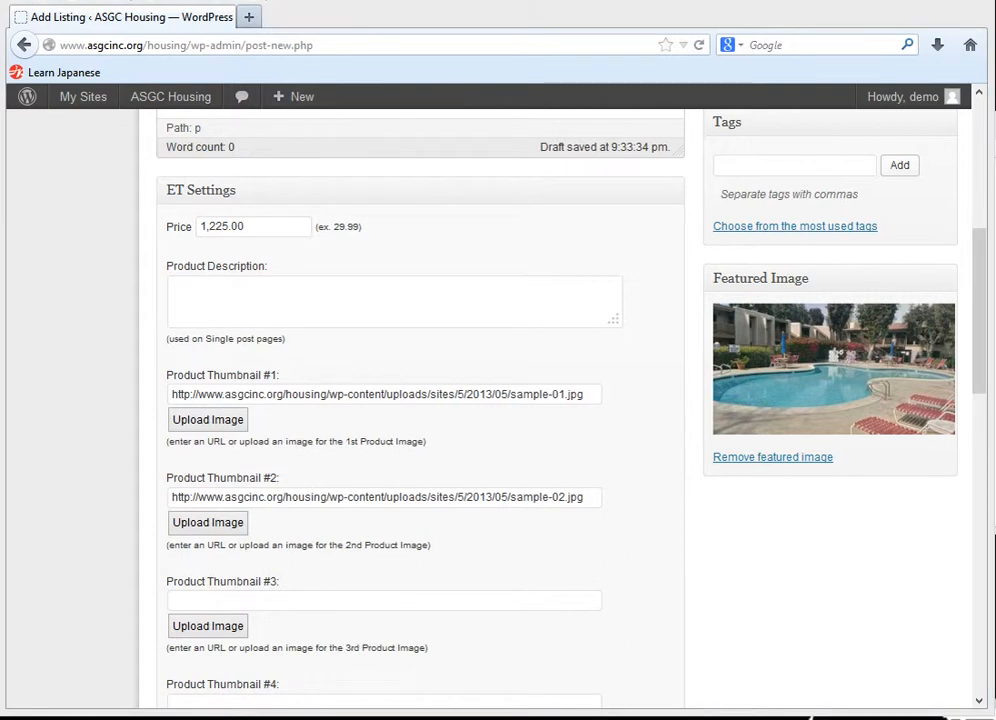
- Review the filled thumbnail fields, check the housing type in the Notepad property notes and set the Property Type to Condo
{"action": "scroll", "coordinate": [511, 378], "scroll_direction": "down", "scroll_amount": 10}
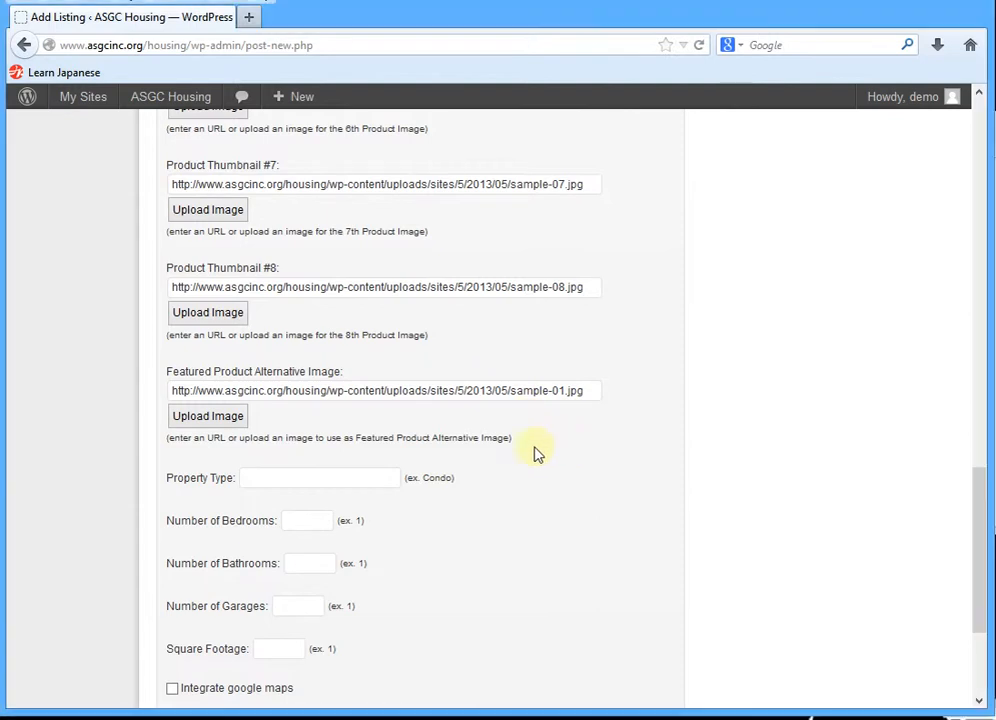
{"action": "scroll", "coordinate": [403, 413], "scroll_direction": "up", "scroll_amount": 1}
{"action": "scroll", "coordinate": [403, 413], "scroll_direction": "up", "scroll_amount": 9}
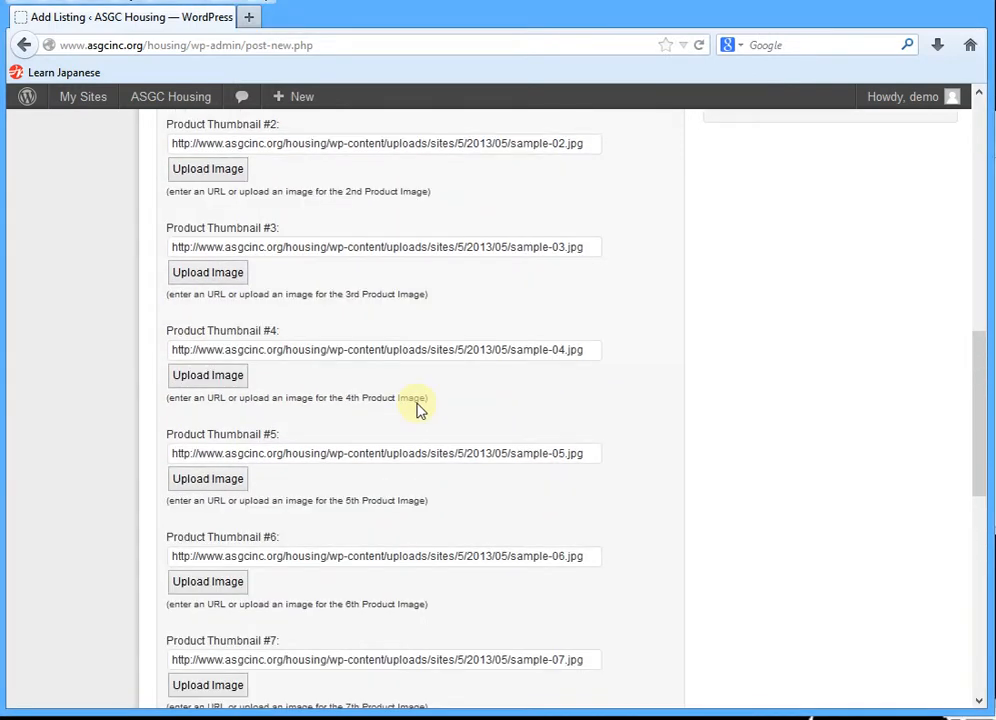
{"action": "scroll", "coordinate": [419, 403], "scroll_direction": "down", "scroll_amount": 12}
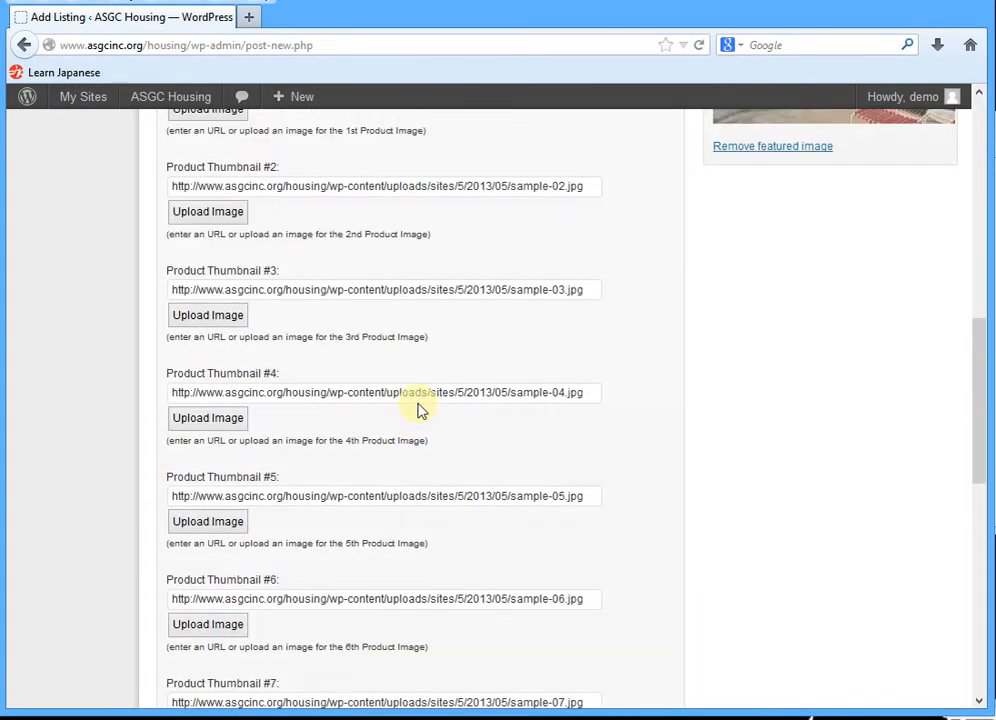
{"action": "left_click", "coordinate": [302, 271]}
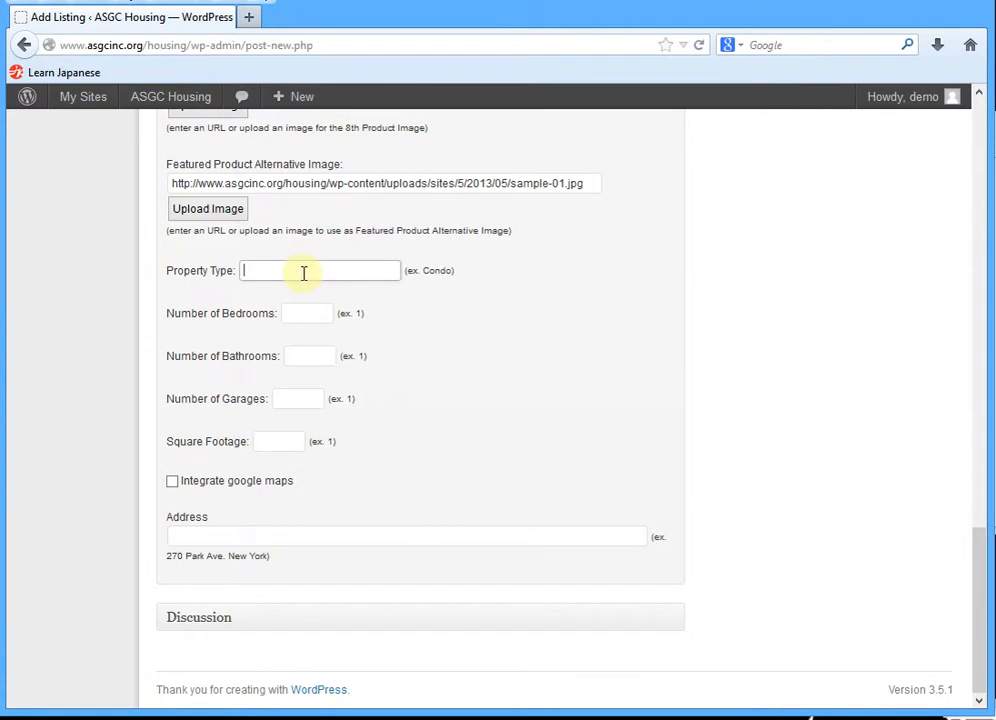
{"action": "key", "text": "alt+Tab"}
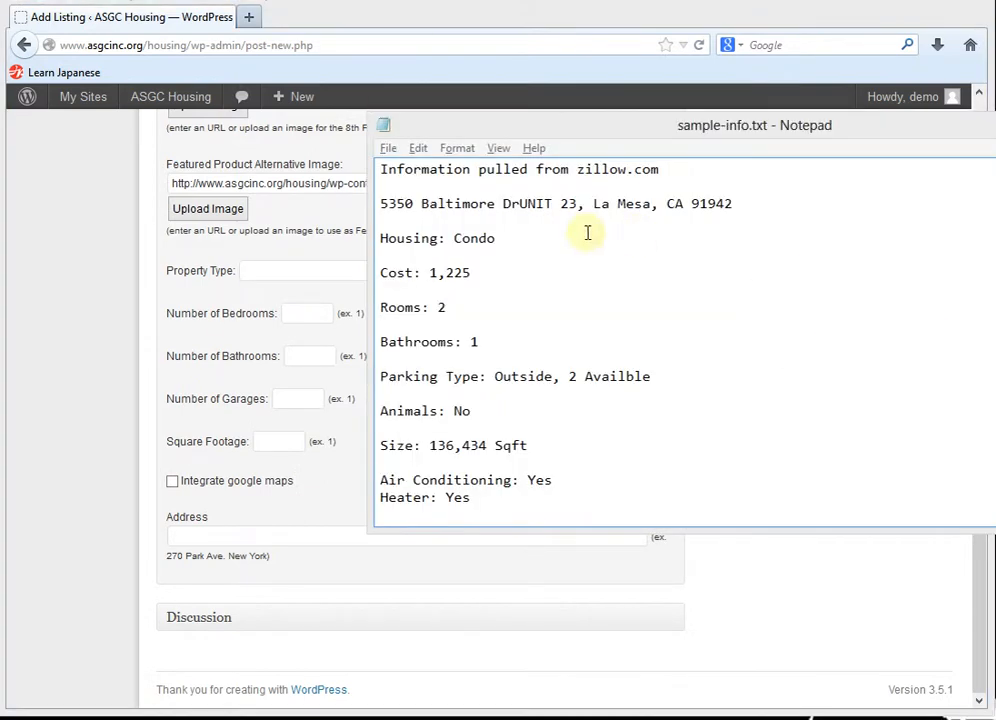
{"action": "left_click", "coordinate": [265, 274]}
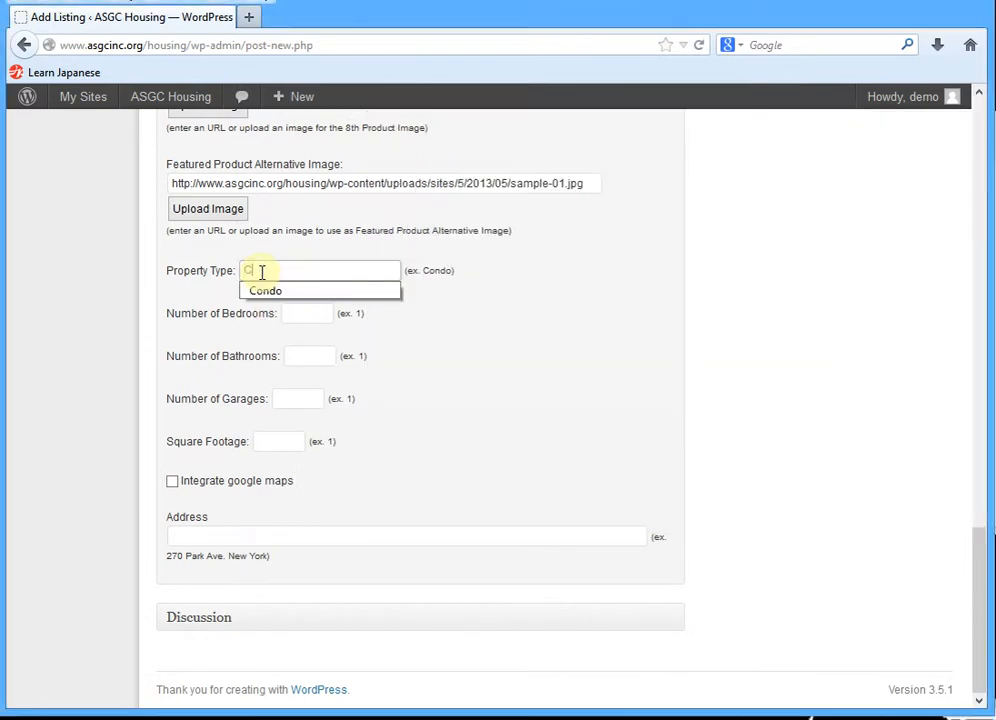
{"action": "left_click", "coordinate": [473, 300]}
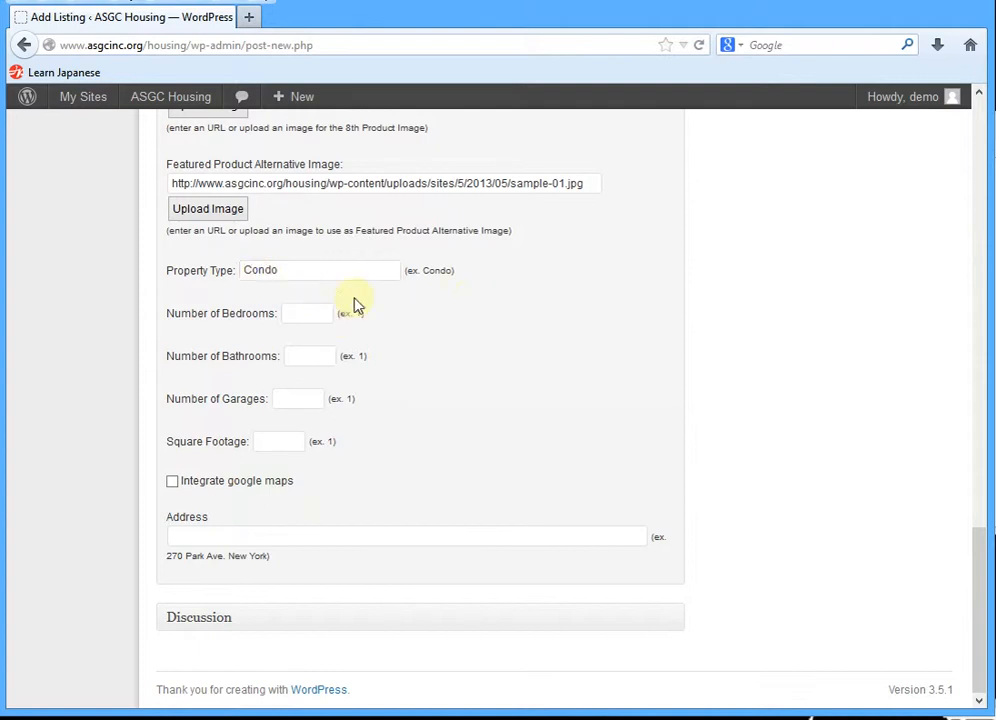
- Check the room count in the Notepad property notes and set the number of bedrooms to 2
{"action": "left_click", "coordinate": [322, 313]}
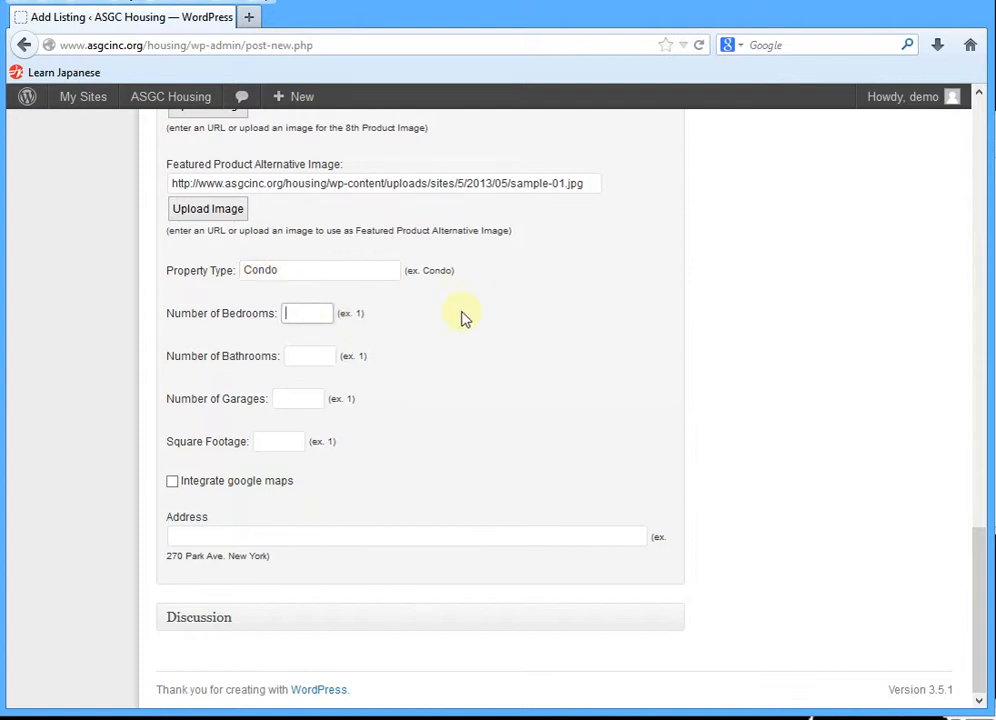
{"action": "left_click", "coordinate": [285, 272]}
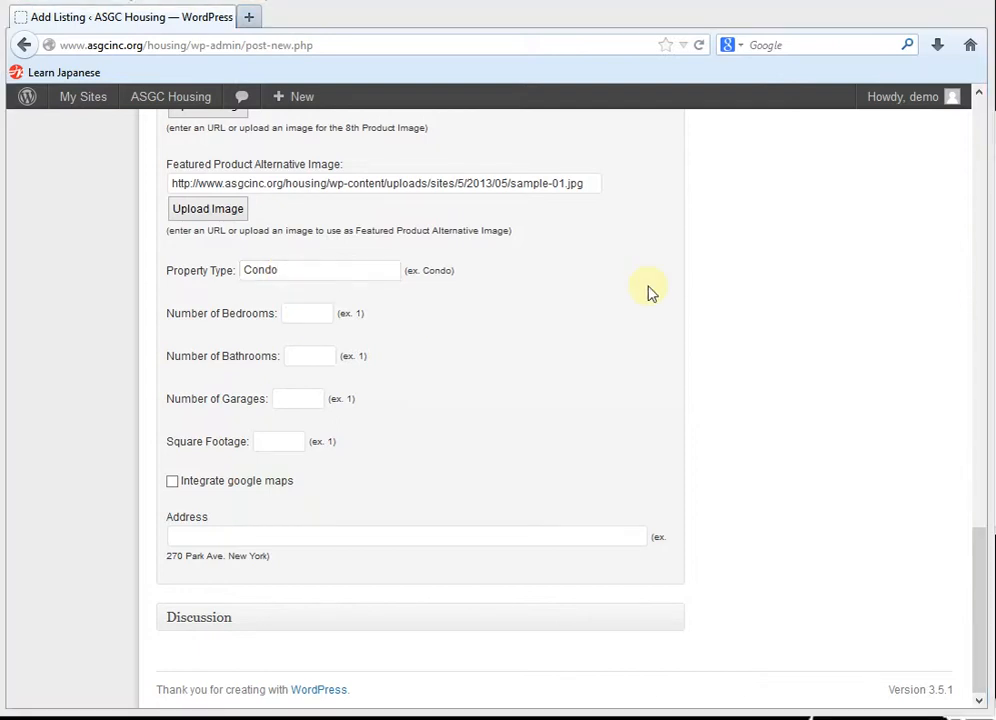
{"action": "key", "text": "alt+Tab"}
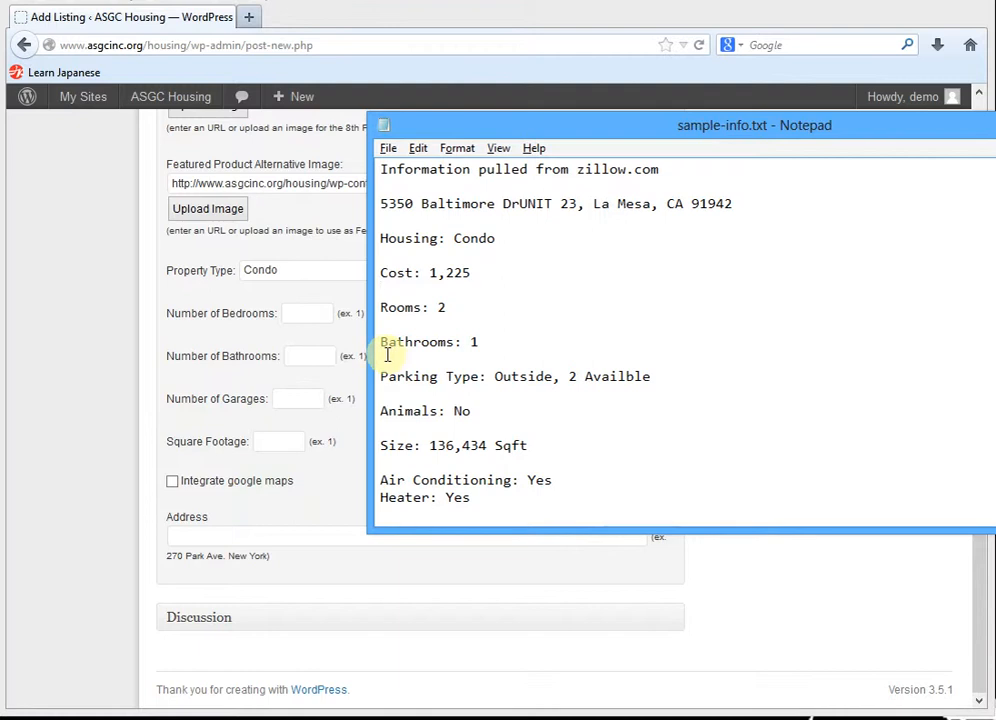
{"action": "left_click", "coordinate": [313, 314]}
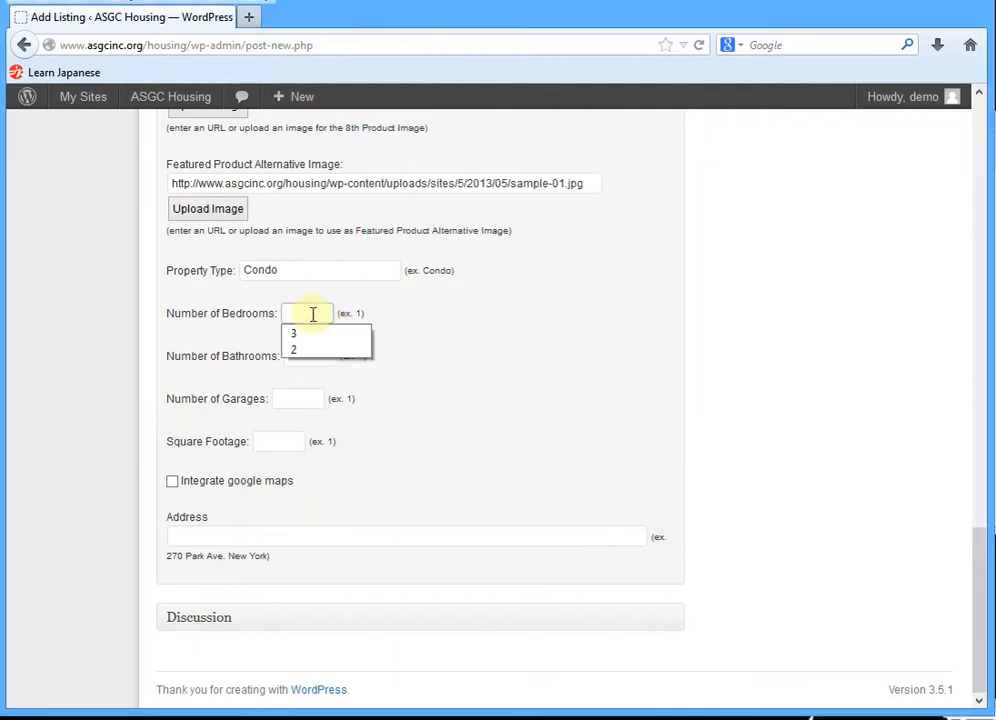
{"action": "type", "text": "2"}
- Check the bathroom count in the Notepad property notes and set the number of bathrooms to 1
{"action": "key", "text": "alt+Tab"}
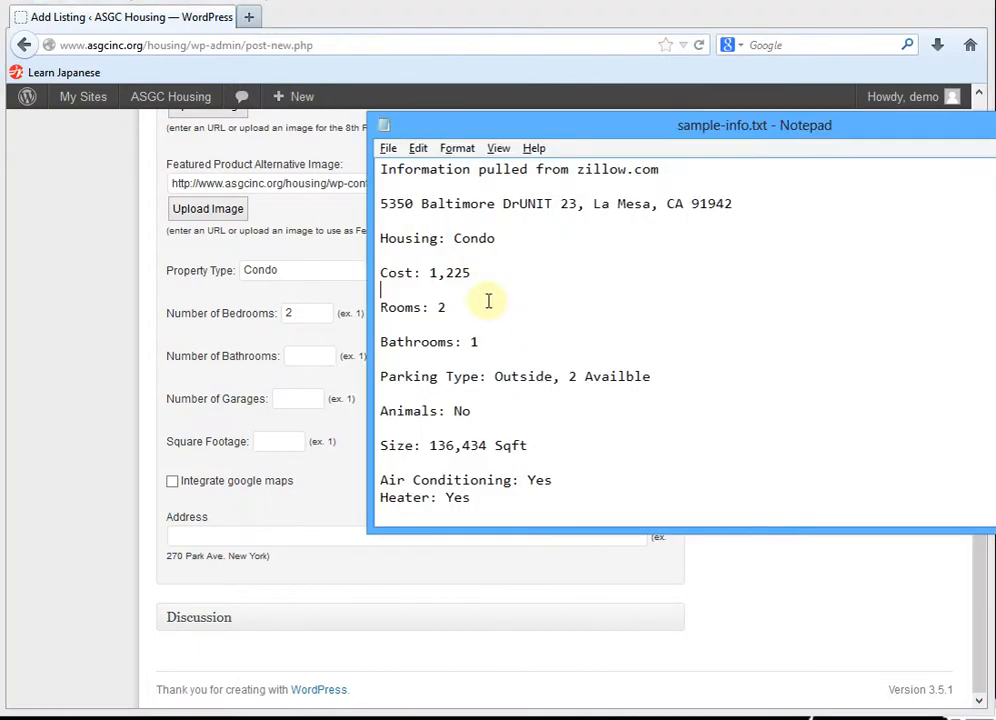
{"action": "left_click", "coordinate": [315, 355]}
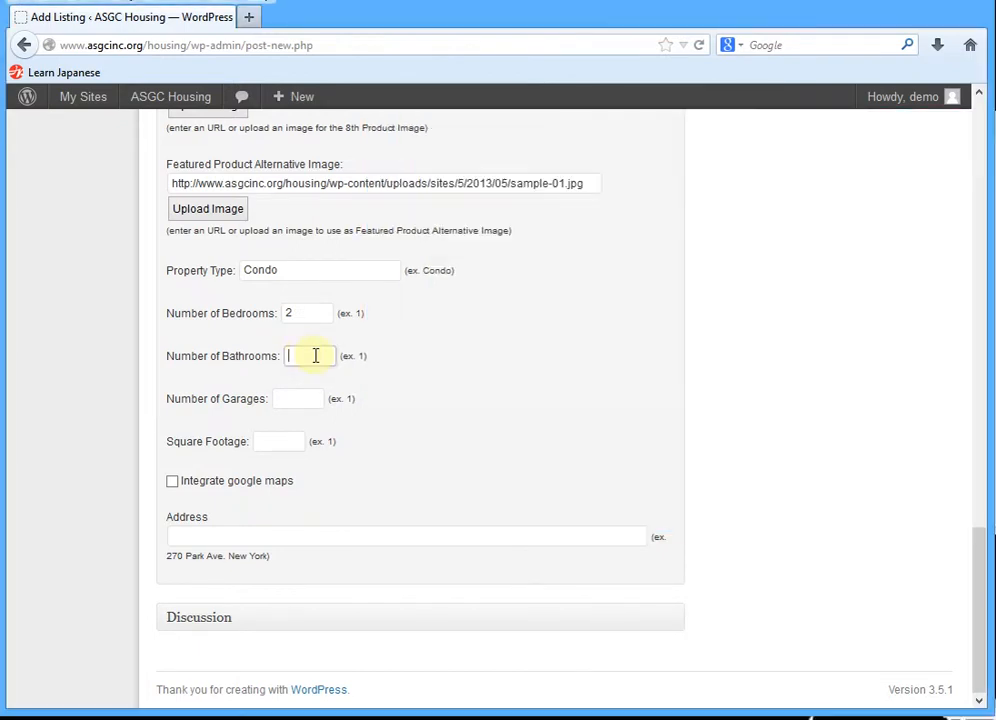
{"action": "type", "text": "1"}
- Check the parking availability in the Notepad property notes and set the number of garages to 2
{"action": "key", "text": "alt+Tab"}
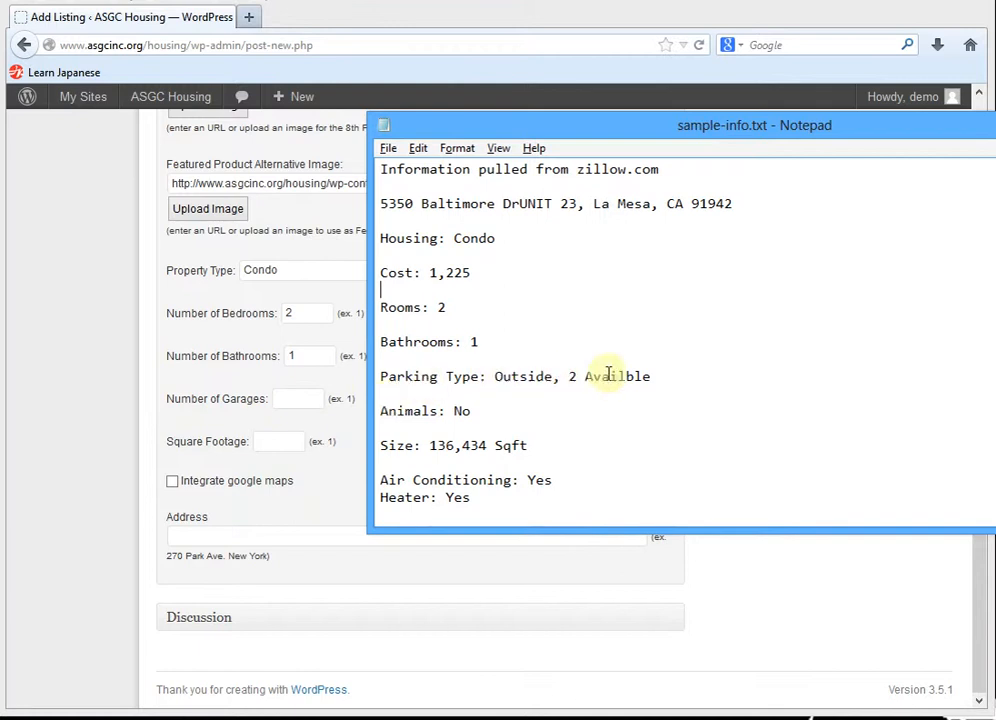
{"action": "left_click", "coordinate": [303, 400]}
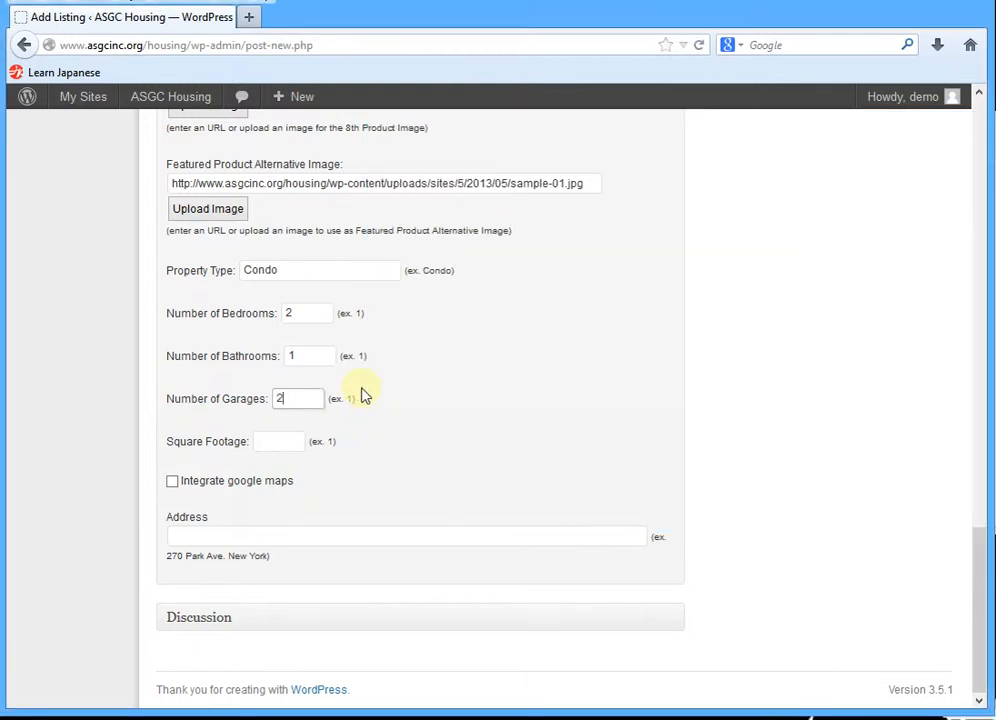
{"action": "type", "text": "2"}
- Copy the size value 136,434 from the Notepad property notes into the listing's Square Footage
{"action": "left_click", "coordinate": [292, 441]}
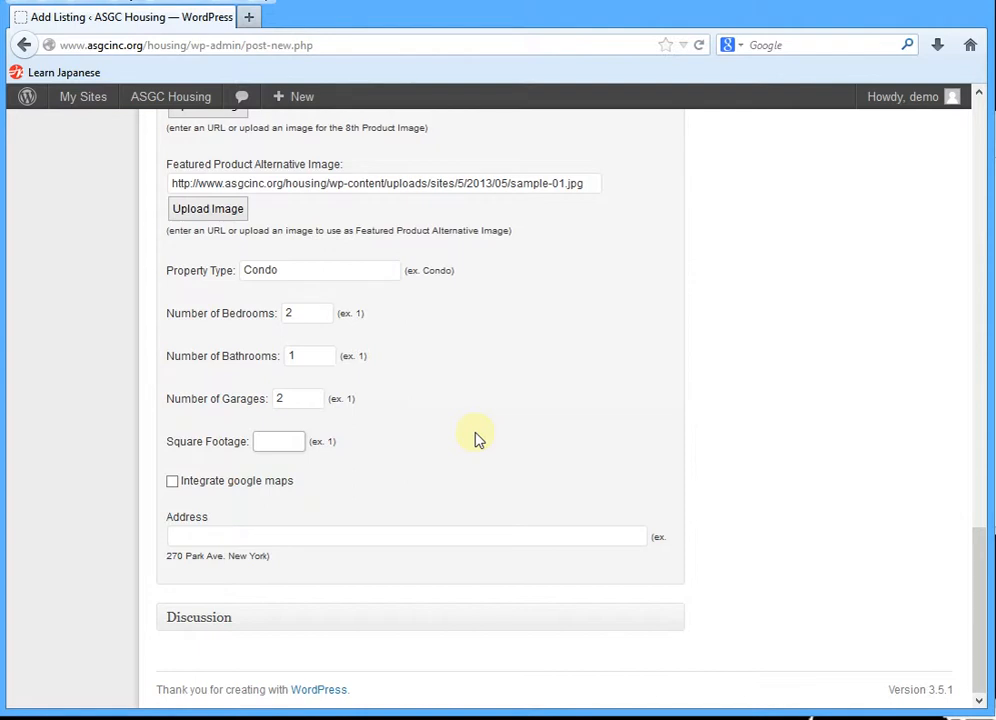
{"action": "key", "text": "alt+Tab"}
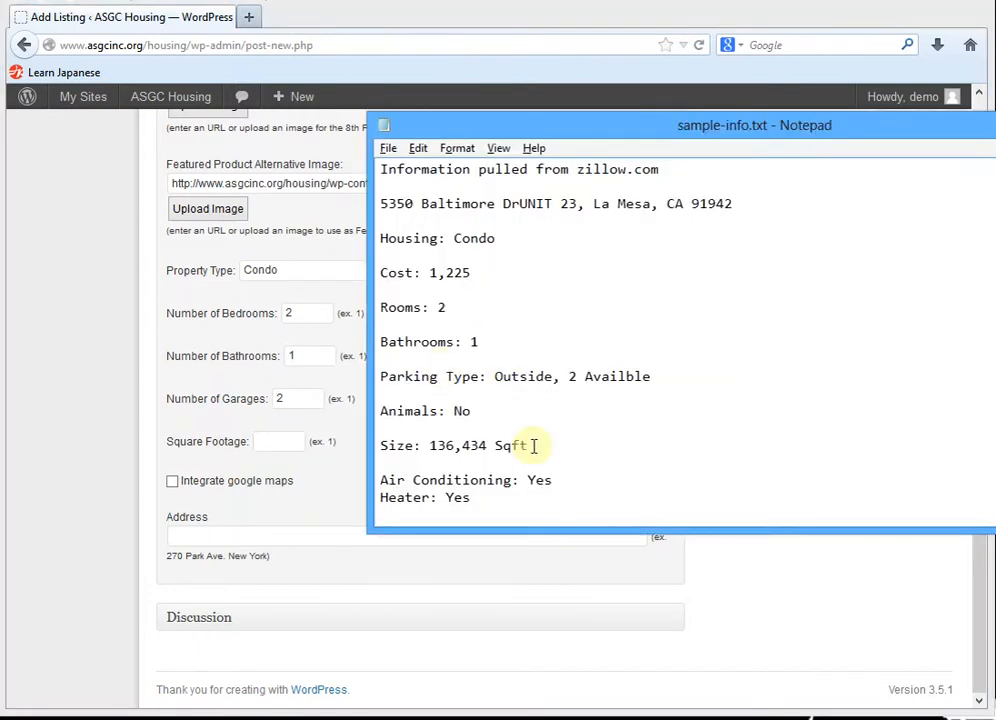
{"action": "left_click_drag", "start_coordinate": [487, 445], "coordinate": [432, 446]}
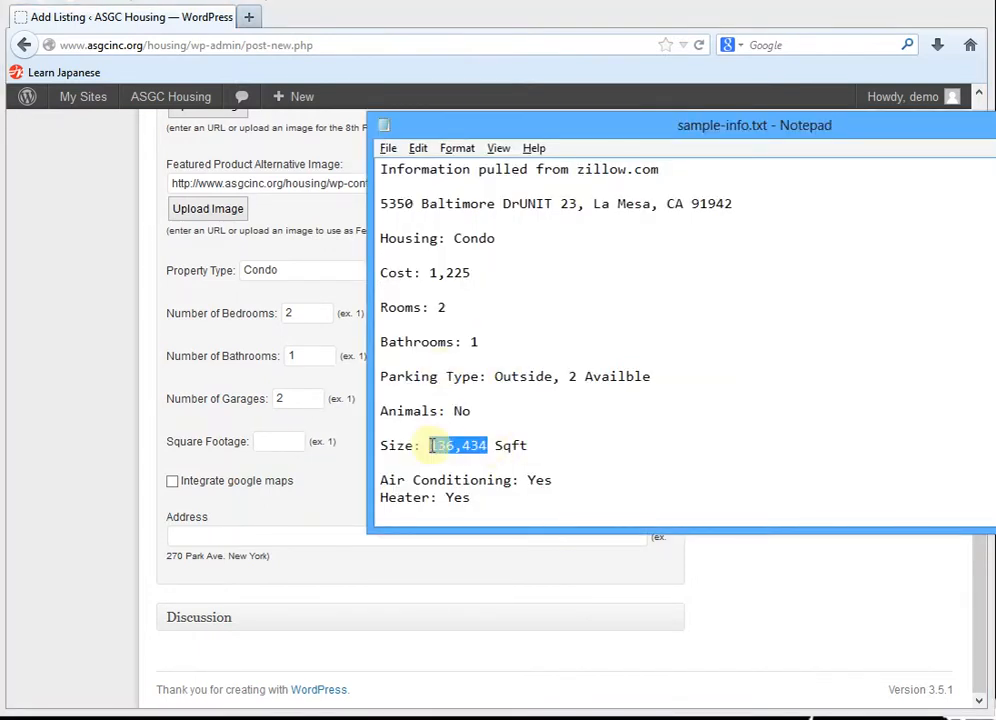
{"action": "key", "text": "ctrl+c"}
{"action": "key", "text": "alt+Tab"}
{"action": "key", "text": "ctrl+v"}
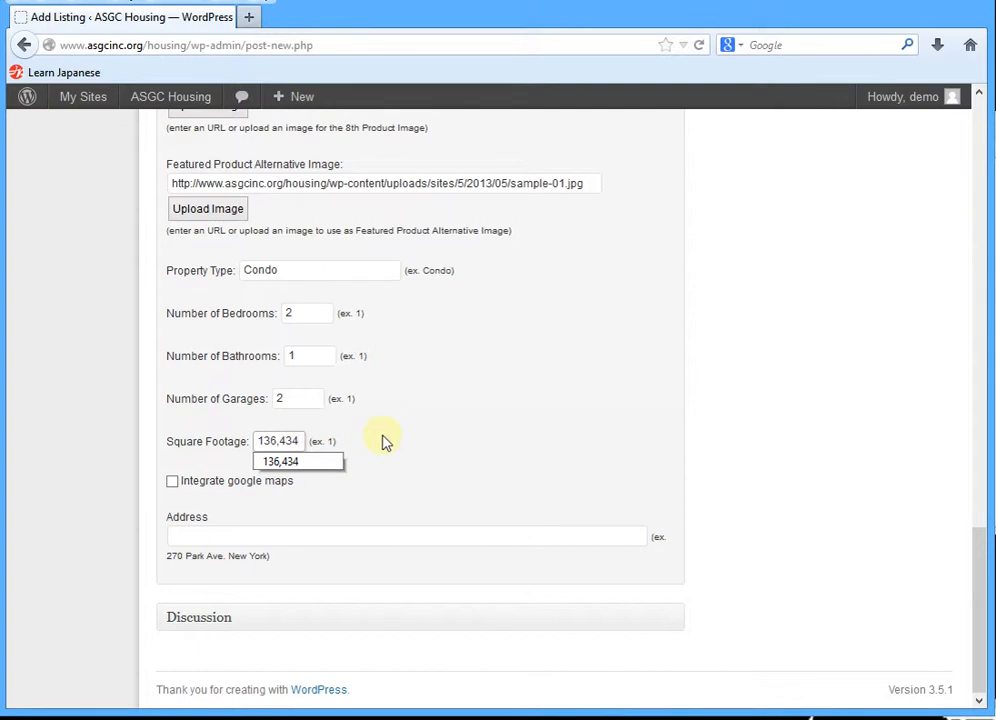
{"action": "left_click", "coordinate": [289, 461]}
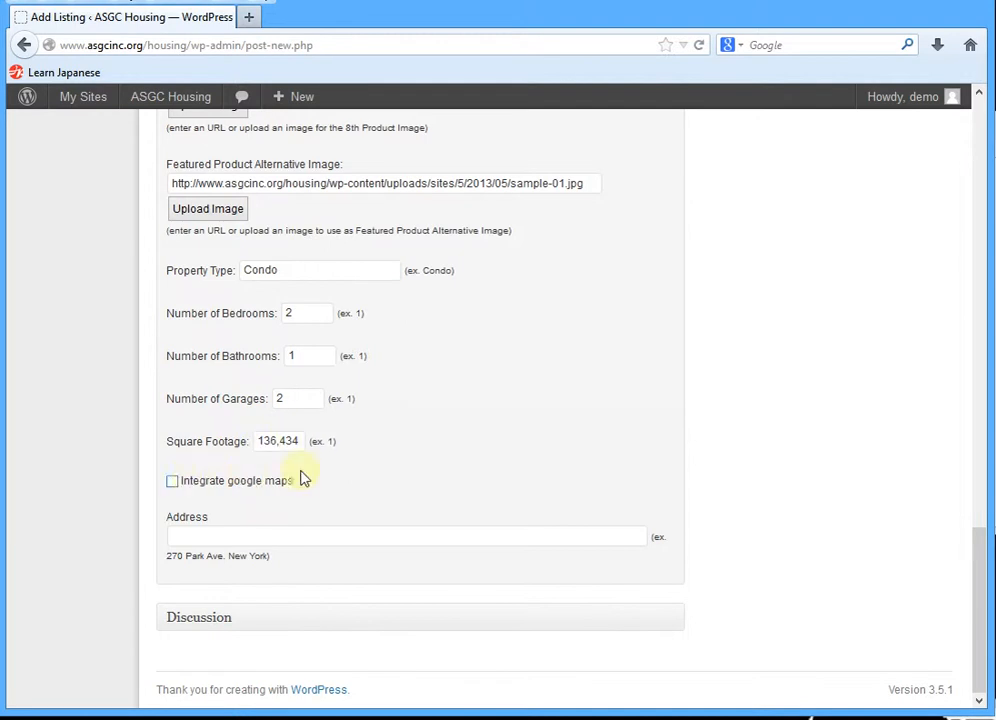
- Copy the property's address from the Notepad notes into the listing's Address field and enable Google Maps integration
{"action": "key", "text": "alt+Tab"}
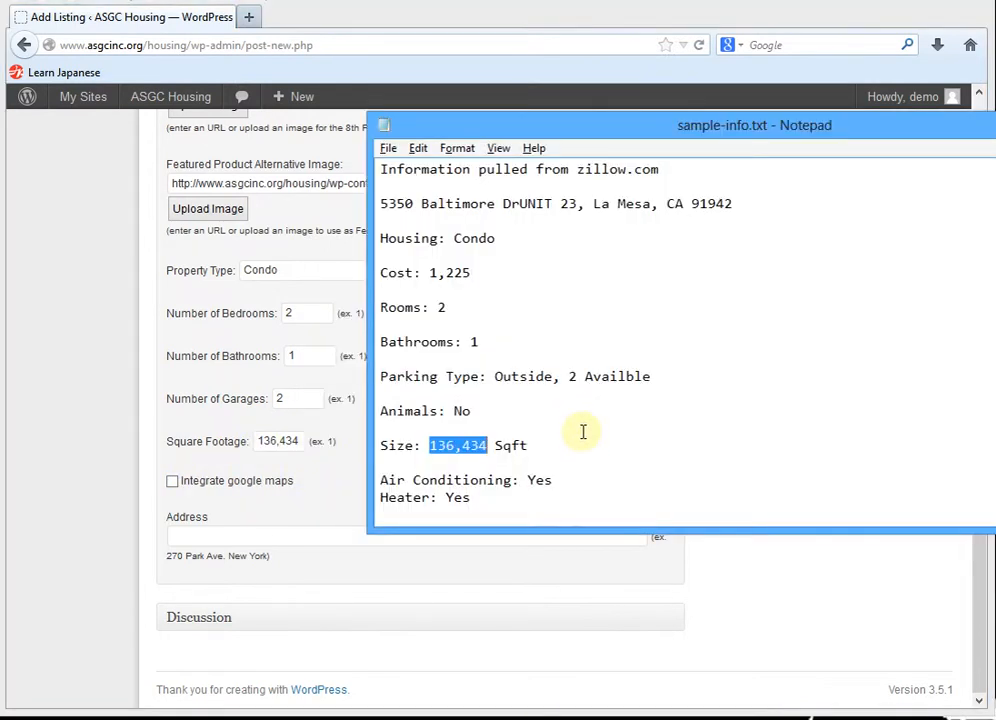
{"action": "left_click_drag", "start_coordinate": [732, 203], "coordinate": [340, 203]}
{"action": "key", "text": "ctrl+c"}
{"action": "key", "text": "alt+Tab"}
{"action": "left_click", "coordinate": [198, 537]}
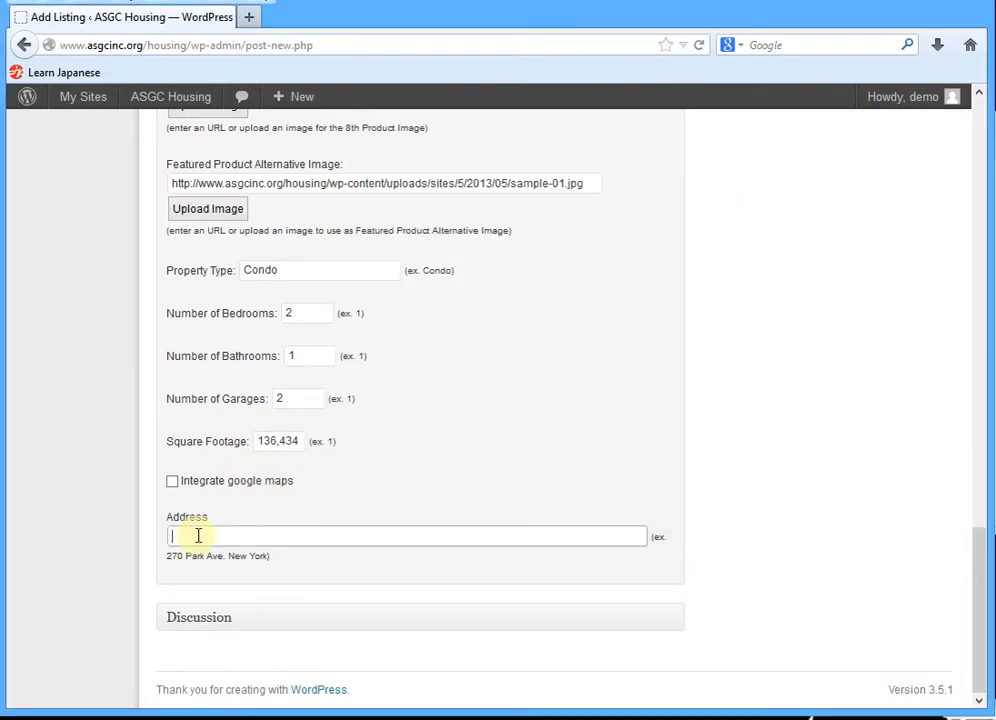
{"action": "key", "text": "ctrl+v"}
{"action": "left_click", "coordinate": [426, 493]}
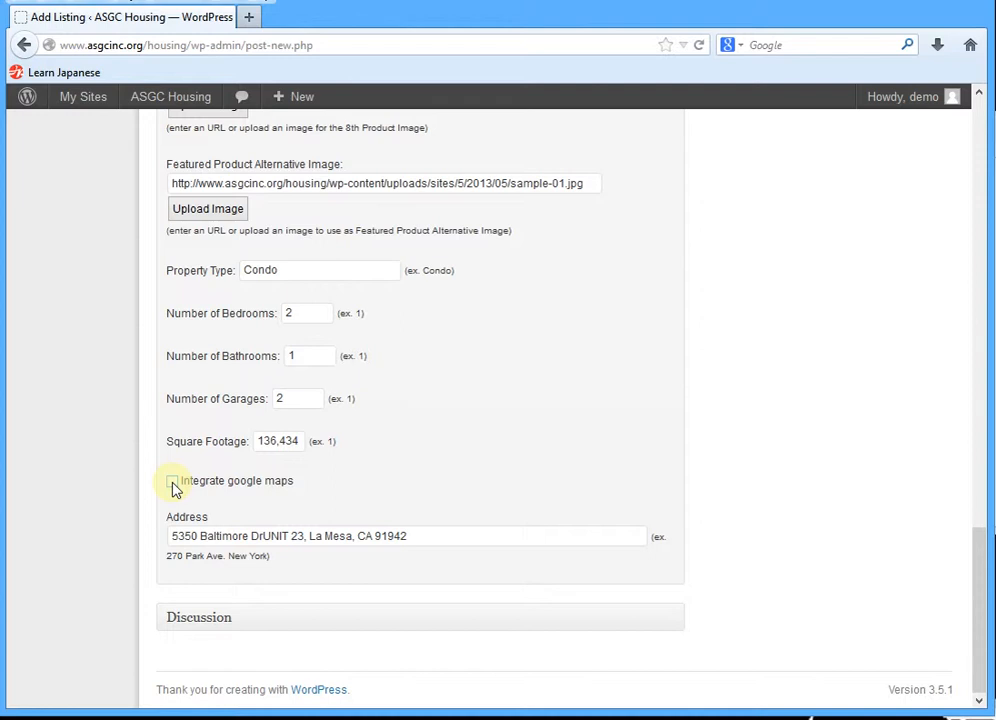
- Disallow trackbacks and pingbacks in the Discussion settings, keep comments disallowed, and collapse the section
{"action": "left_click", "coordinate": [677, 626]}
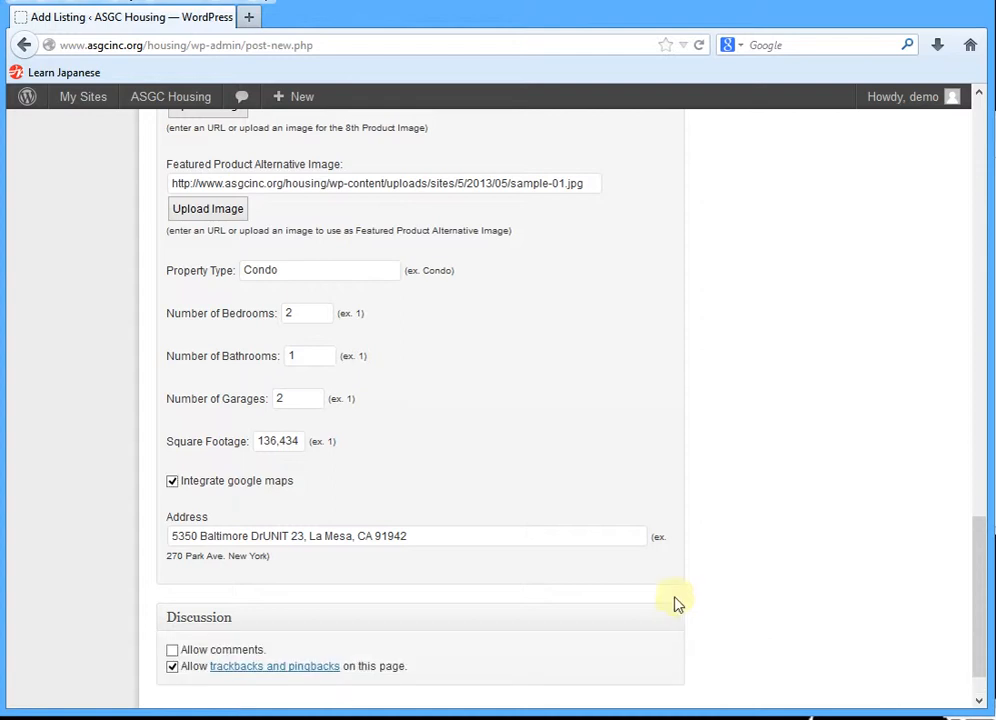
{"action": "left_click", "coordinate": [172, 667]}
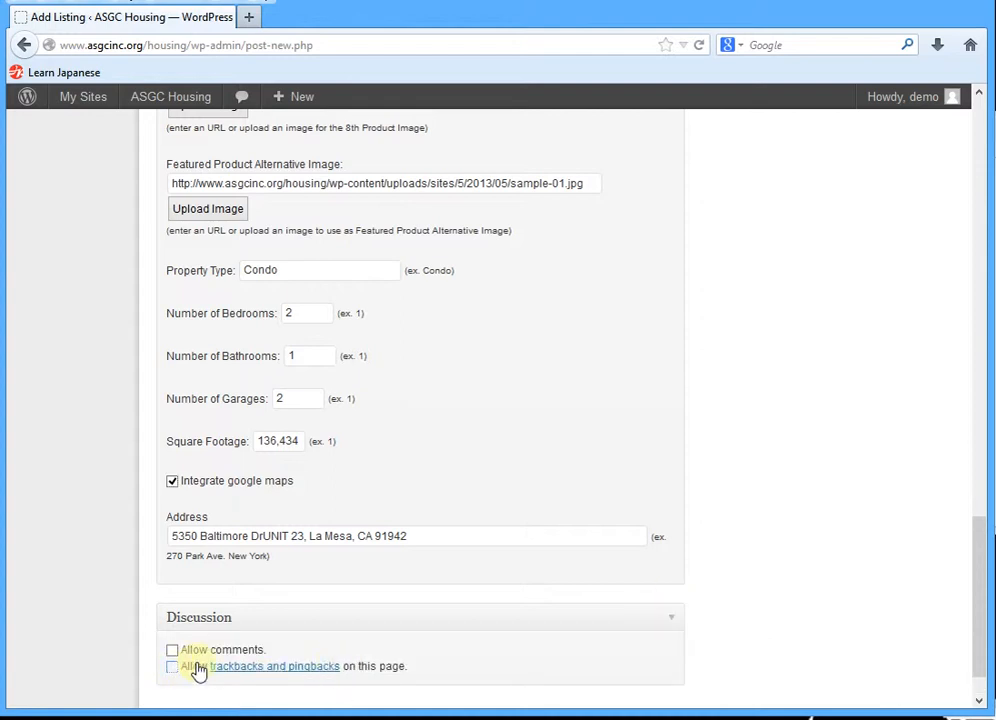
{"action": "left_click", "coordinate": [172, 651]}
{"action": "left_click", "coordinate": [172, 651]}
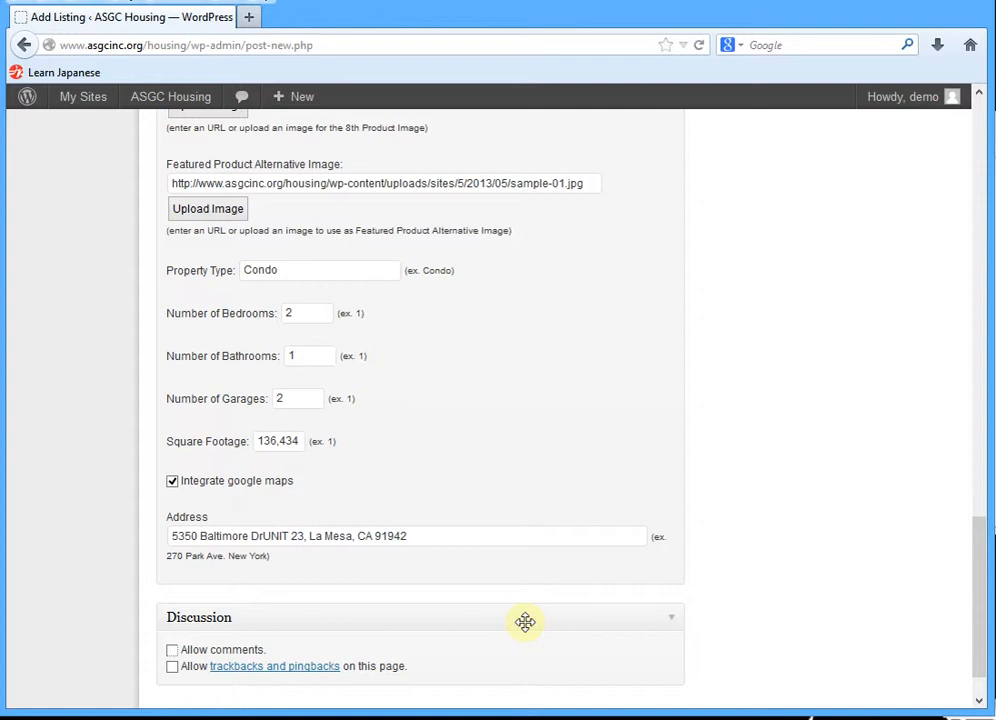
{"action": "left_click", "coordinate": [673, 624]}
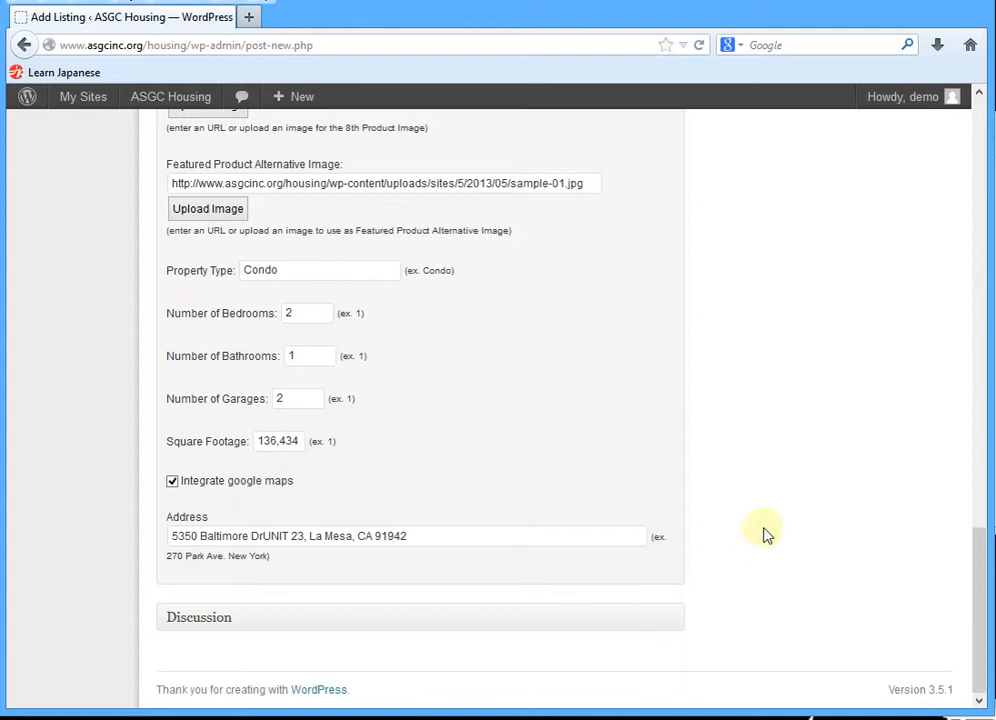
- Copy the notes from Parking Type through Heater into the Product Description and enlarge its text box
{"action": "scroll", "coordinate": [706, 508], "scroll_direction": "up", "scroll_amount": 3}
{"action": "scroll", "coordinate": [706, 508], "scroll_direction": "up", "scroll_amount": 10}
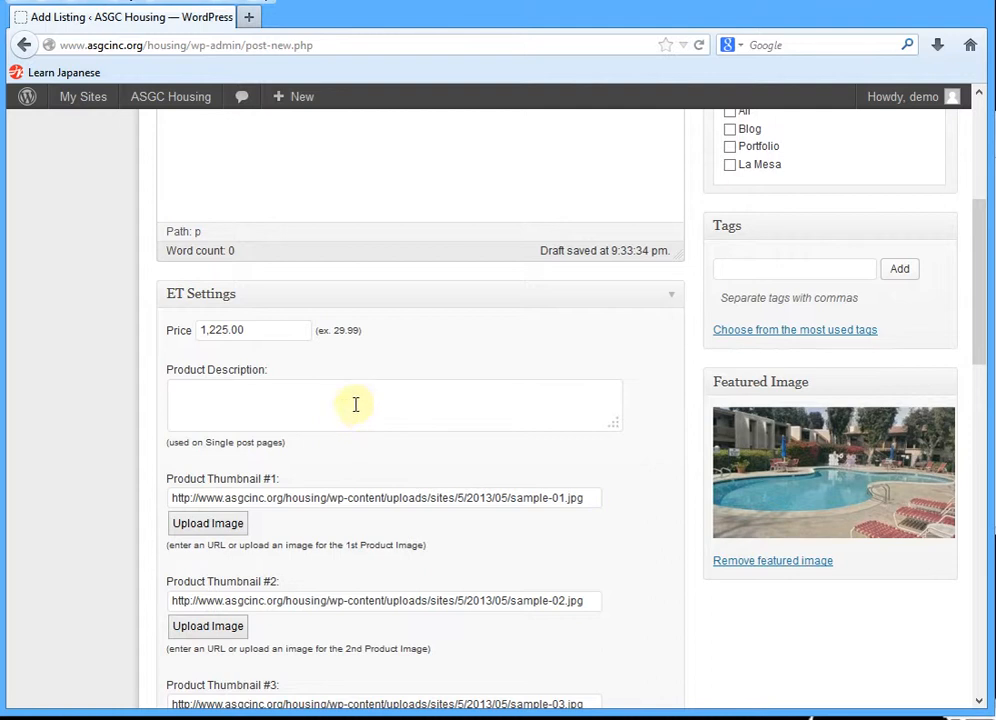
{"action": "left_click", "coordinate": [347, 396]}
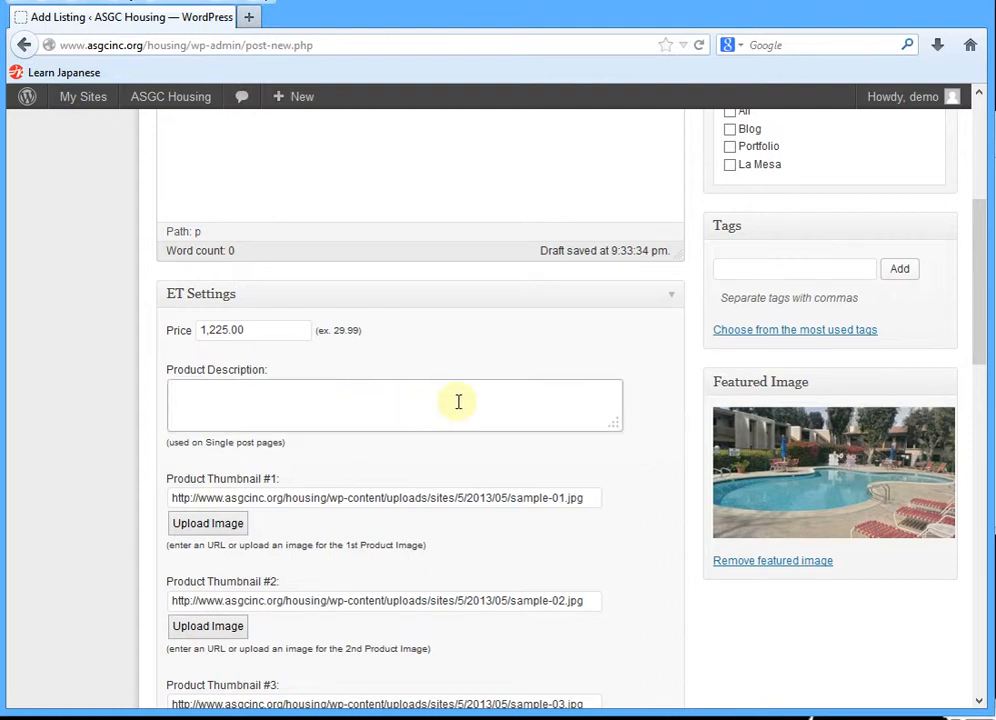
{"action": "key", "text": "alt+Tab"}
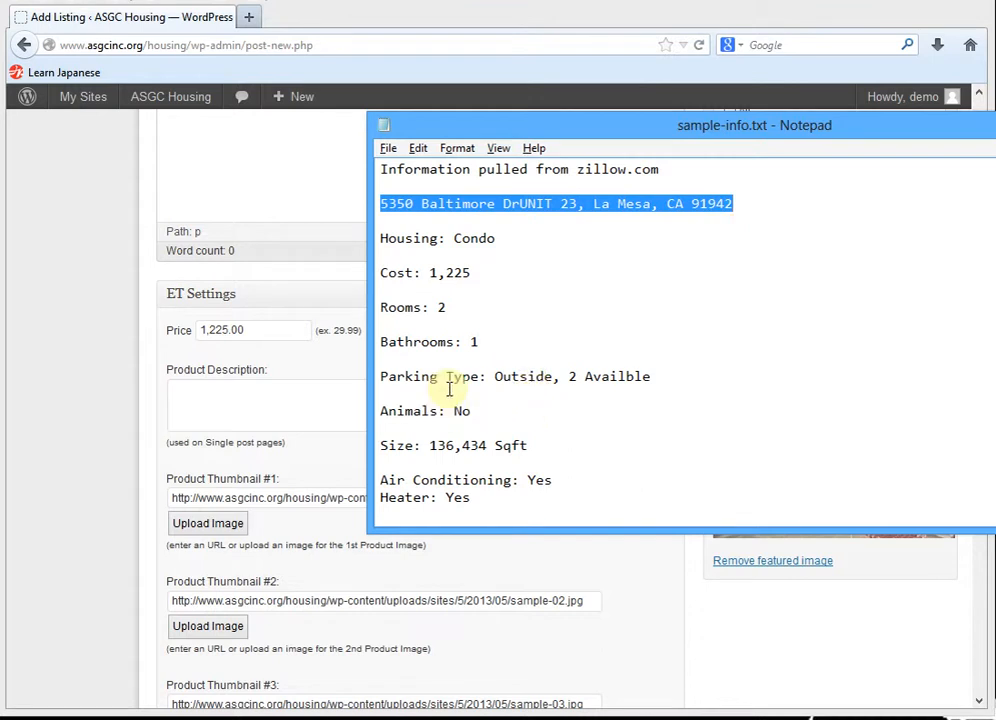
{"action": "left_click_drag", "start_coordinate": [420, 387], "coordinate": [498, 505]}
{"action": "left_click", "coordinate": [265, 402]}
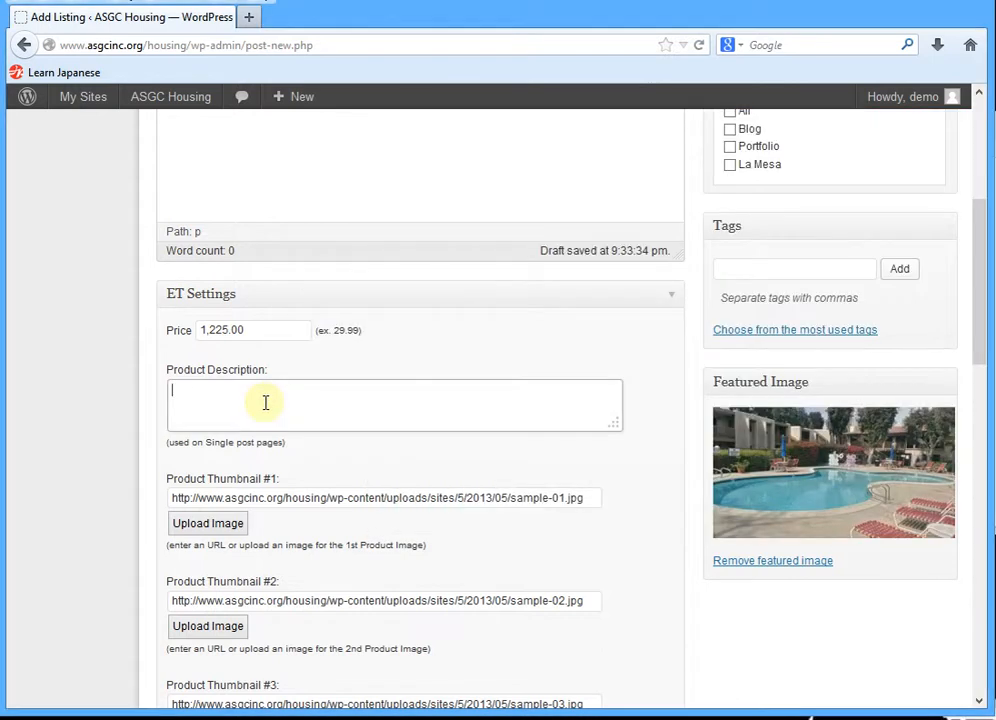
{"action": "key", "text": "ctrl+v"}
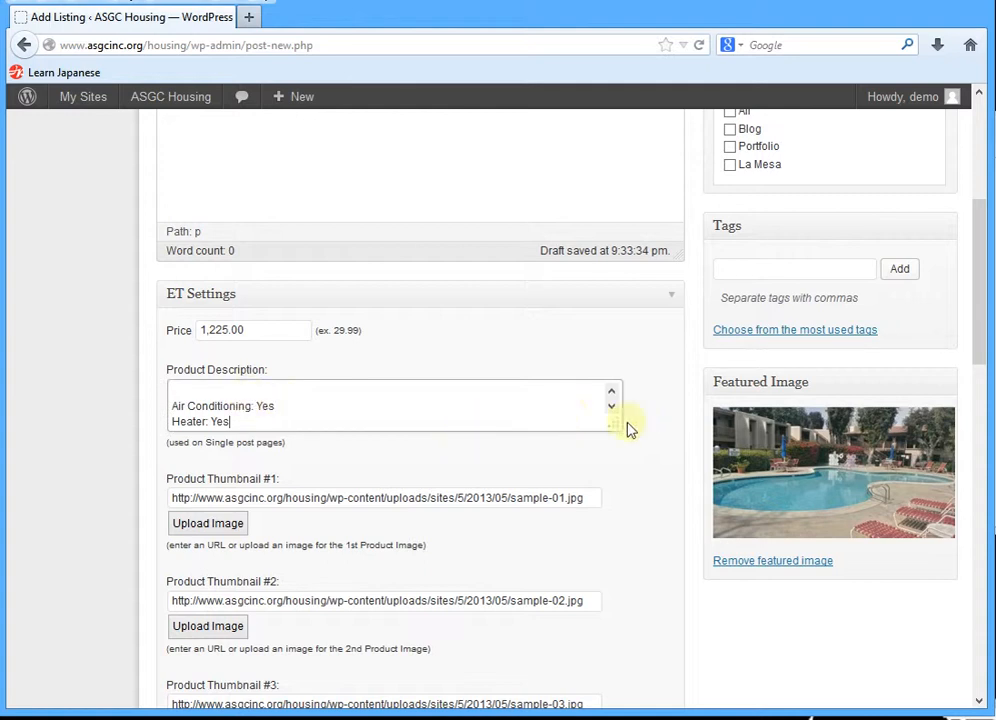
{"action": "left_click_drag", "start_coordinate": [631, 471], "coordinate": [662, 589]}
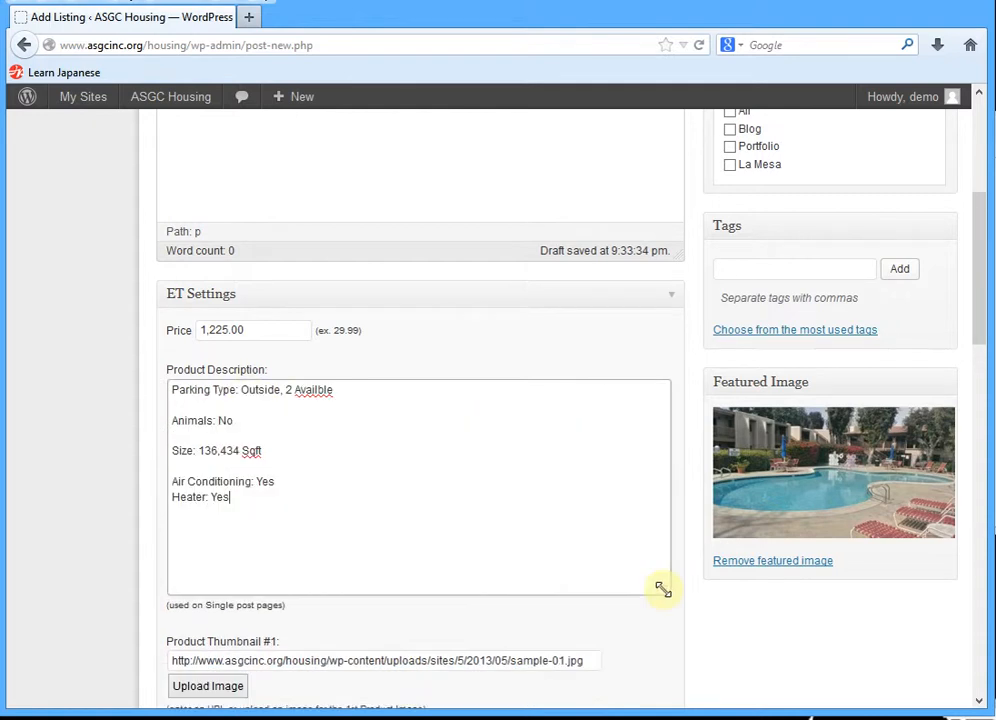
- Join the Animals line to the Parking Type line in the Product Description, separated by a comma
{"action": "left_click", "coordinate": [182, 406]}
{"action": "key", "text": "BackSpace"}
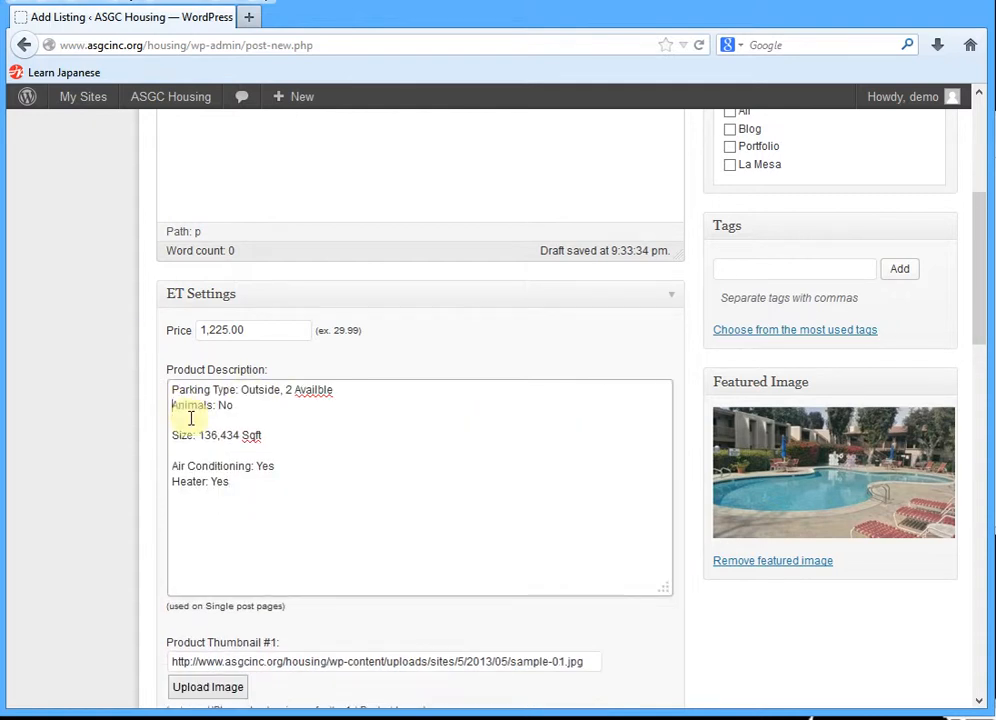
{"action": "key", "text": "Delete"}
{"action": "type", "text": ", Animals: No"}
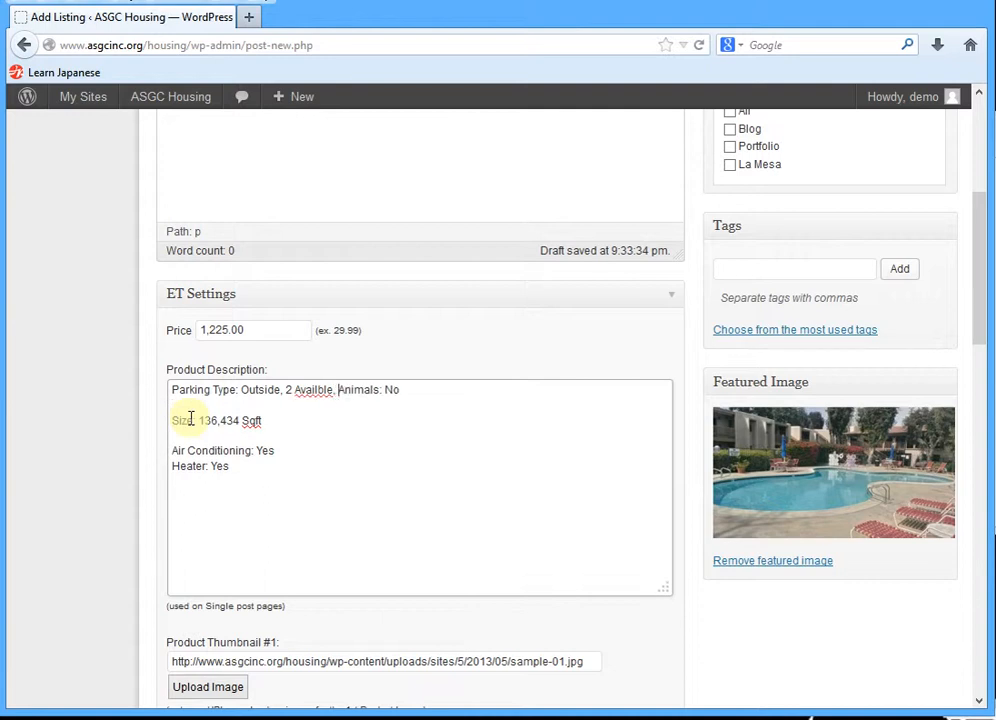
- Join the Size line to the first line of the Product Description after a comma, and reword it as "Exact Size"
{"action": "left_click", "coordinate": [173, 420]}
{"action": "key", "text": "BackSpace"}
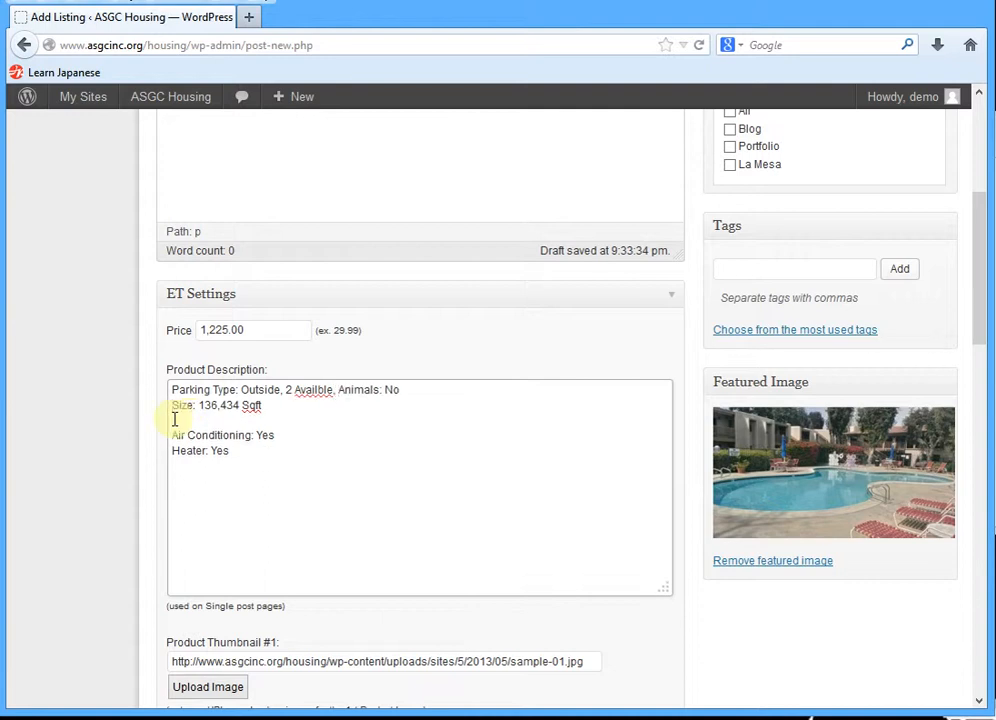
{"action": "key", "text": "BackSpace"}
{"action": "type", "text": "Ex"}
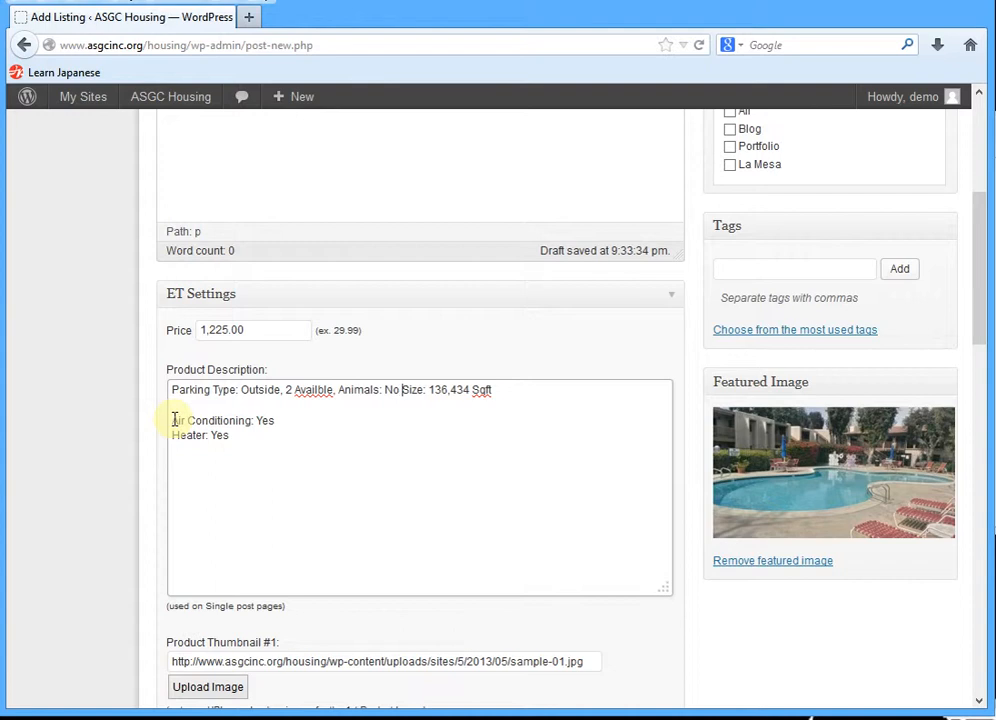
{"action": "type", "text": "act"}
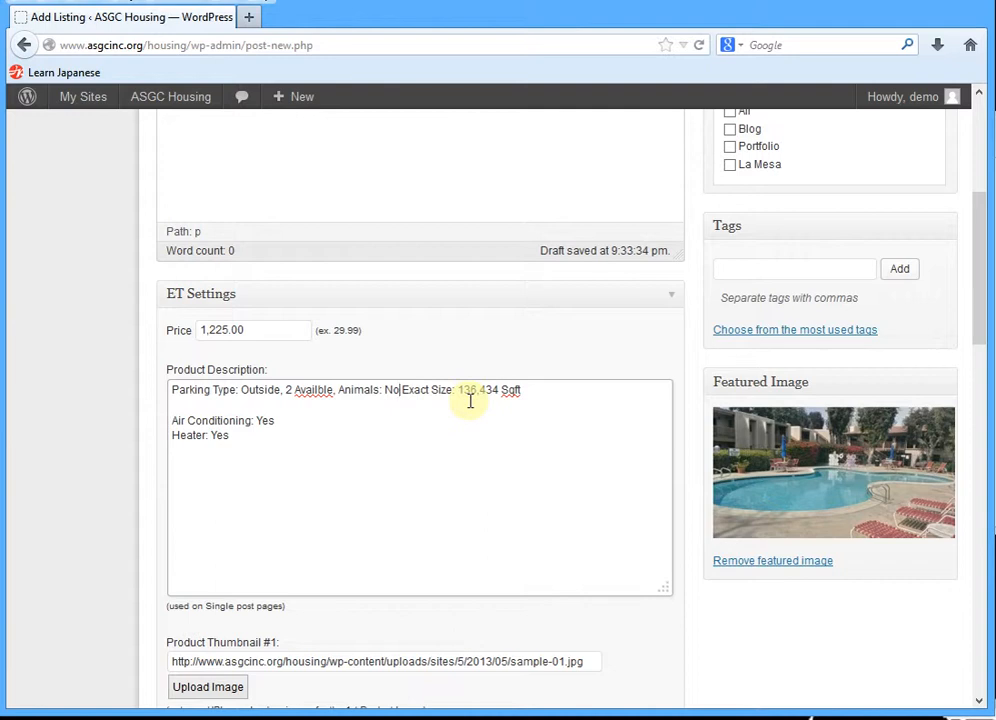
{"action": "type", "text": " ,"}
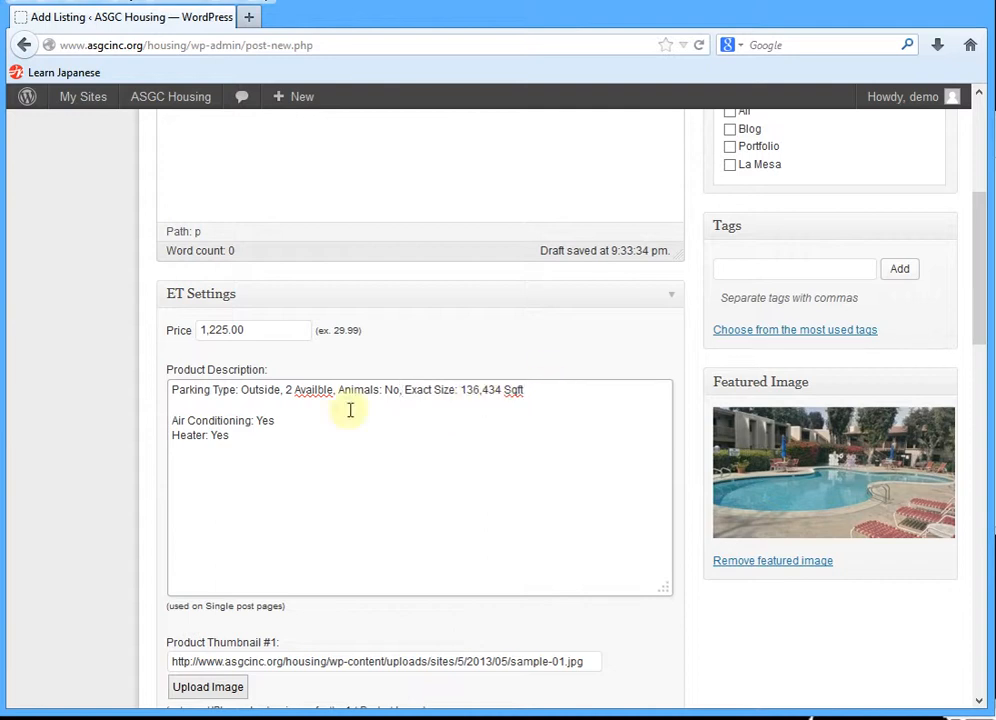
- Append the Air Conditioning and Heater lines to the first line of the Product Description, separated by commas
{"action": "left_click", "coordinate": [172, 420]}
{"action": "key", "text": "BackSpace"}
{"action": "key", "text": "BackSpace"}
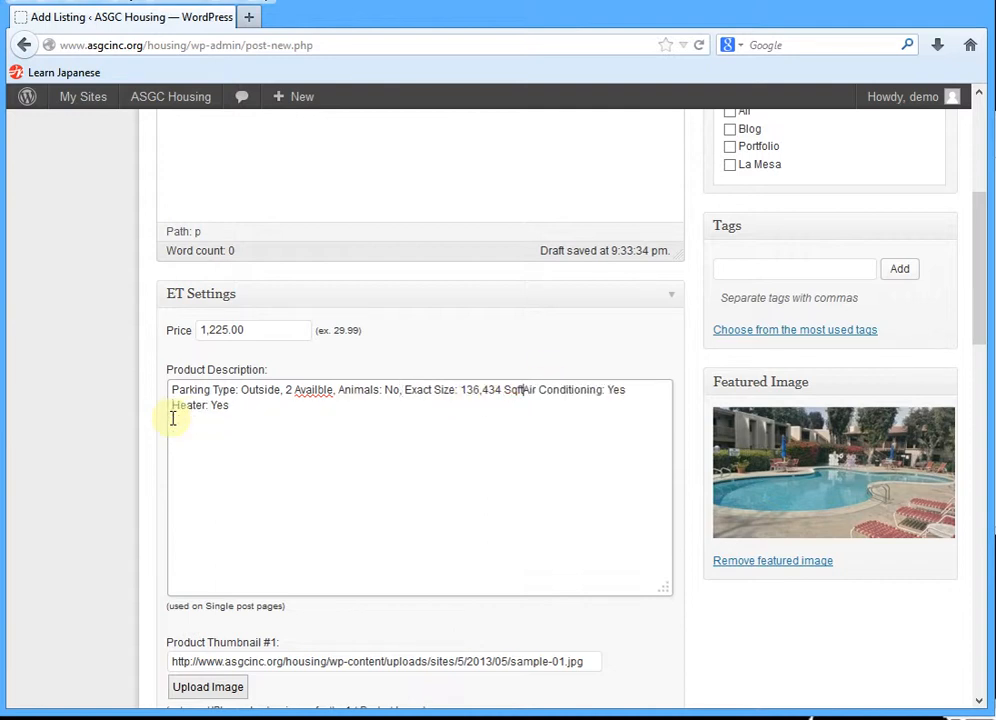
{"action": "type", "text": ","}
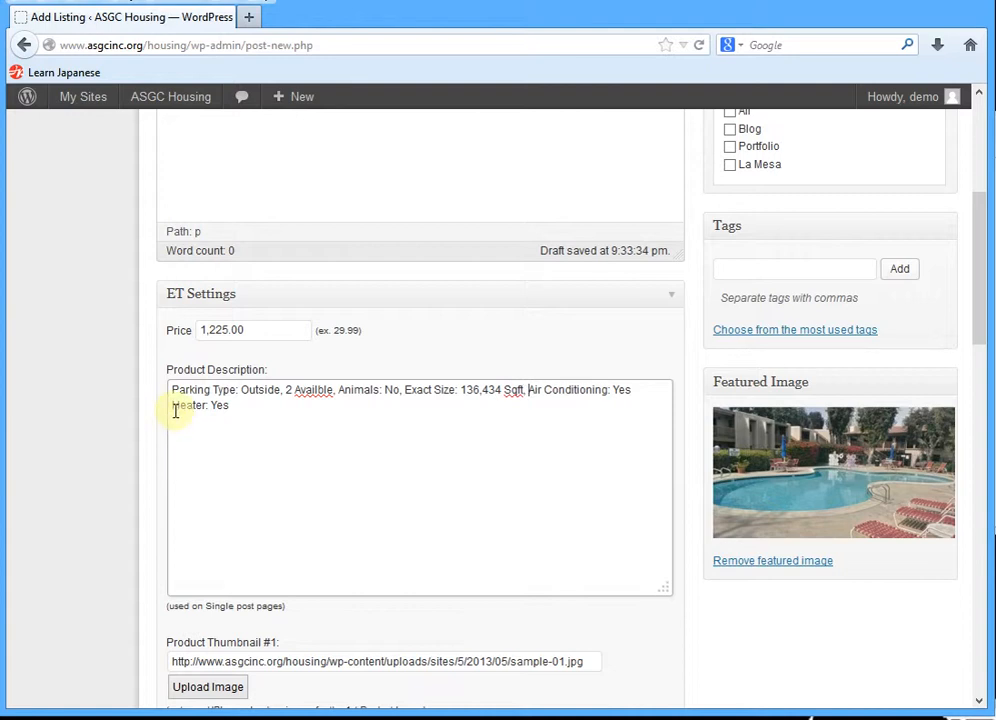
{"action": "left_click", "coordinate": [173, 408]}
{"action": "key", "text": "BackSpace"}
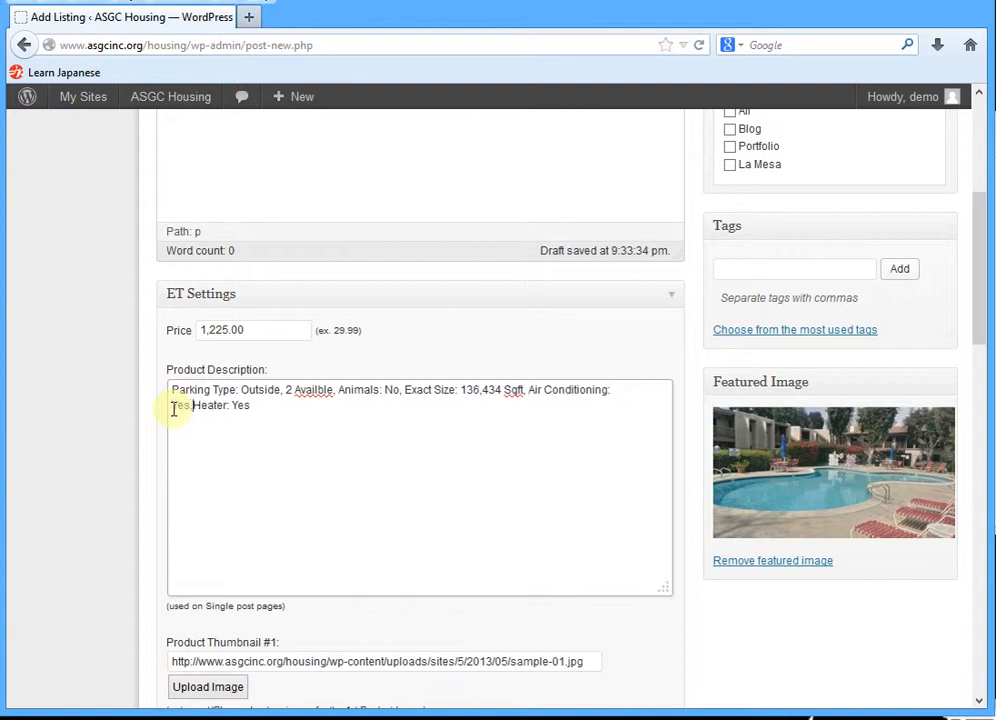
{"action": "type", "text": ","}
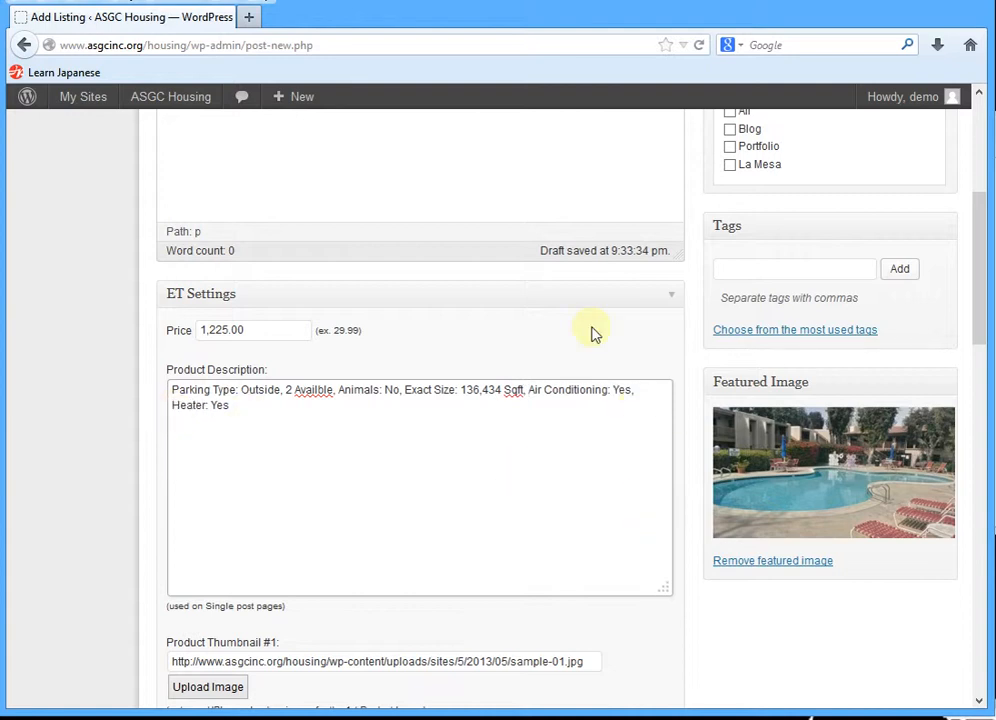
- Assign the listing to the All and La Mesa categories
{"action": "scroll", "coordinate": [592, 345], "scroll_direction": "up", "scroll_amount": 5}
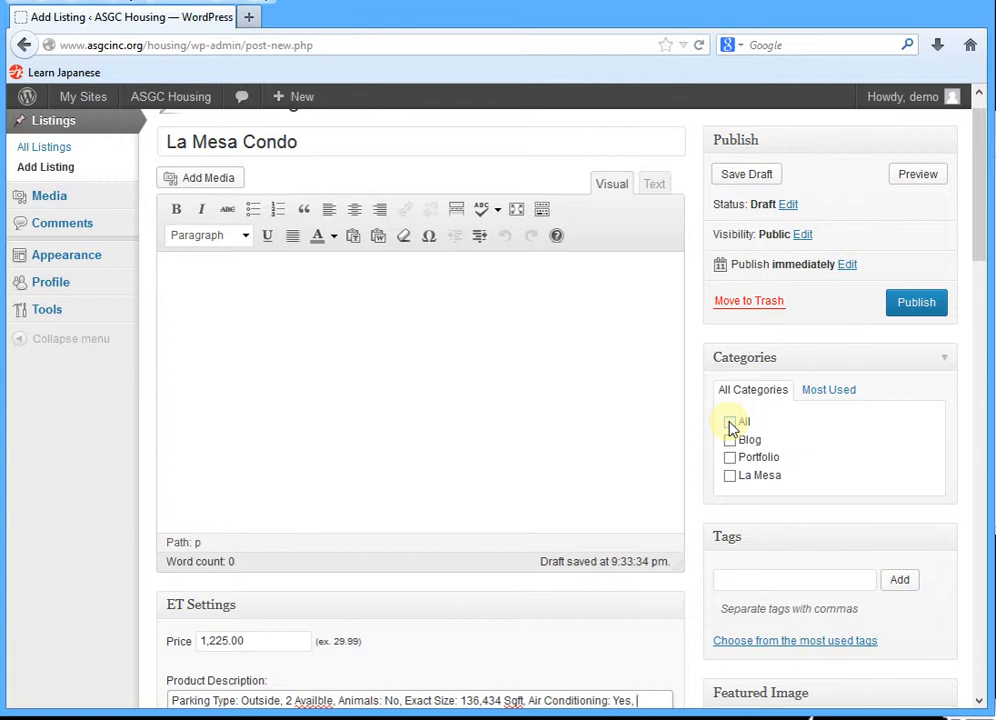
{"action": "left_click", "coordinate": [730, 423]}
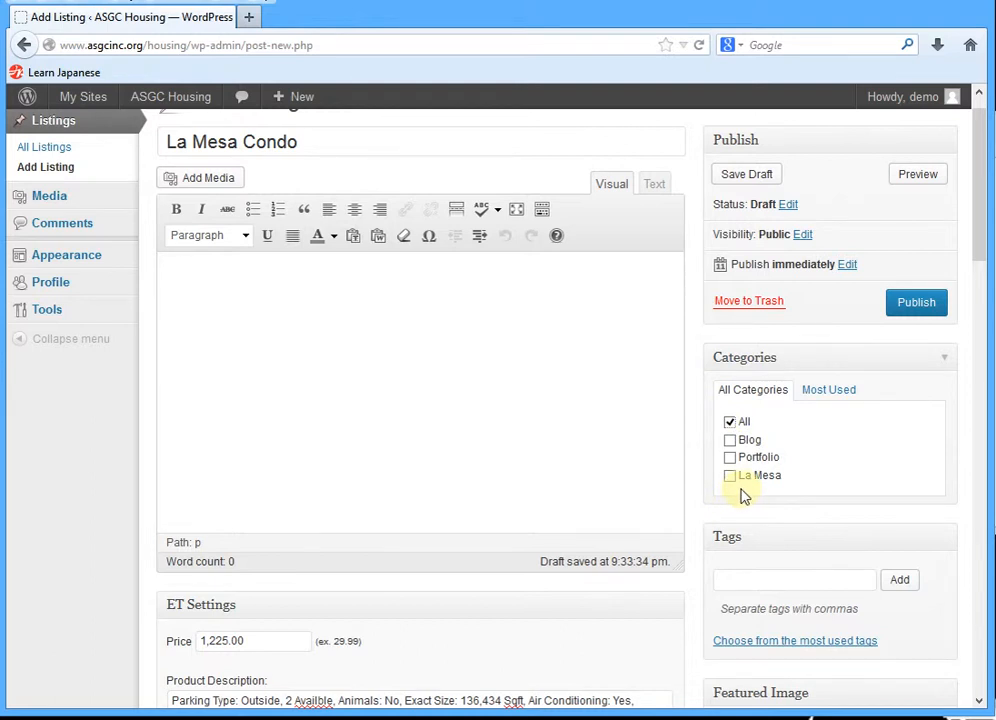
{"action": "left_click", "coordinate": [730, 476]}
- Add the tags "Pool", "parkin" and "close by park" to the listing
{"action": "scroll", "coordinate": [831, 430], "scroll_direction": "down", "scroll_amount": 1}
{"action": "left_click", "coordinate": [752, 475]}
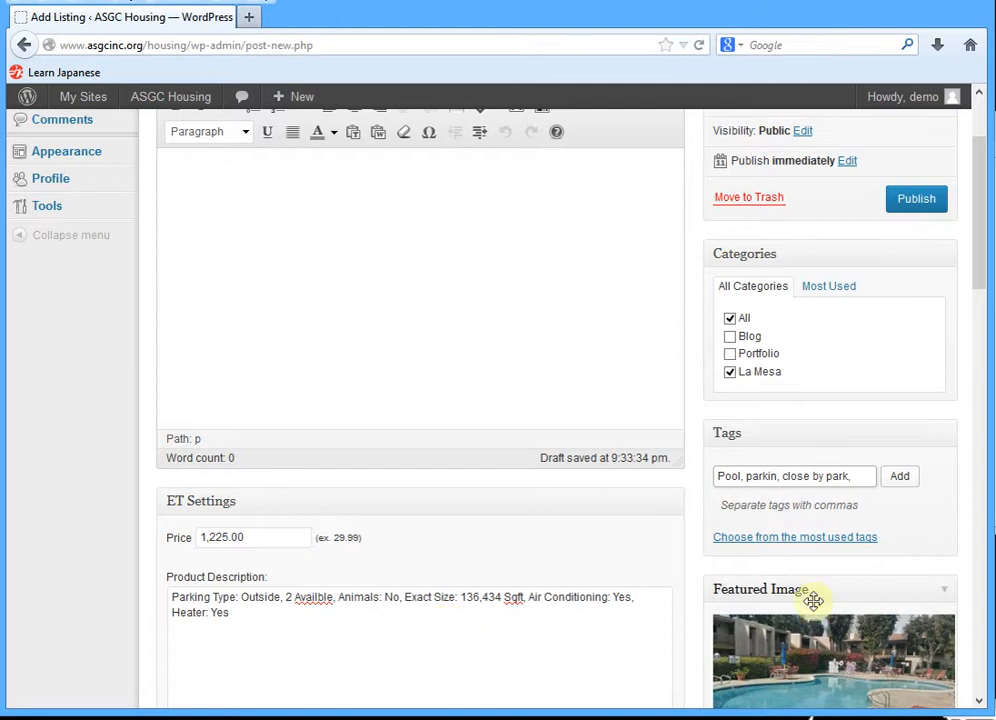
{"action": "left_click", "coordinate": [897, 480]}
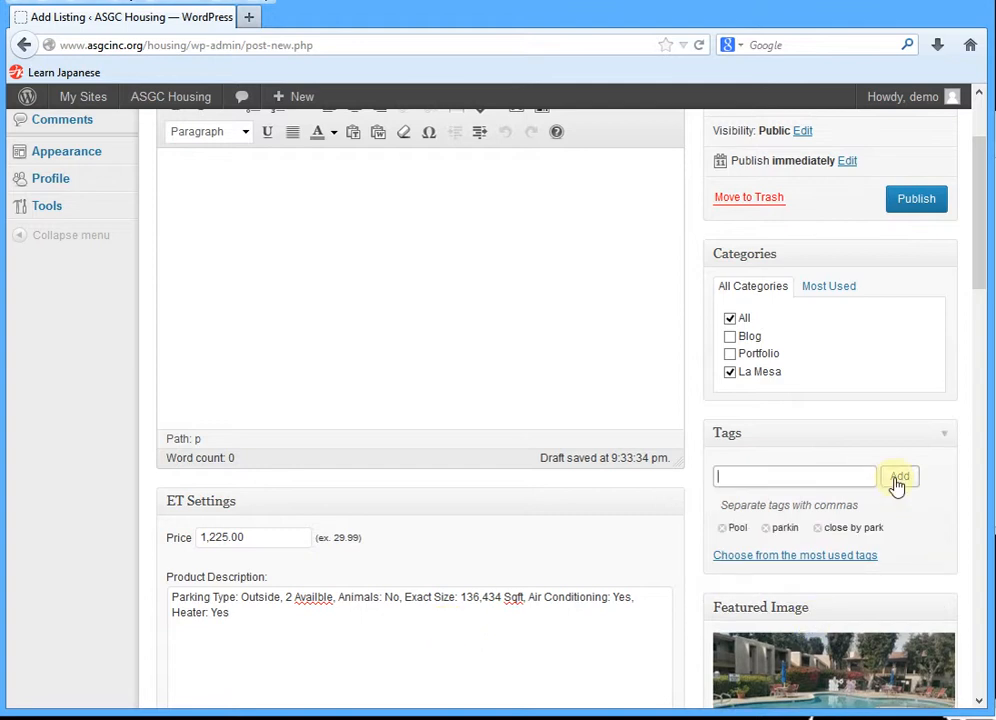
- Replace the misspelled tag "parkin" with "parking" and add the tag "friendly area" to the listing
{"action": "left_click", "coordinate": [765, 527]}
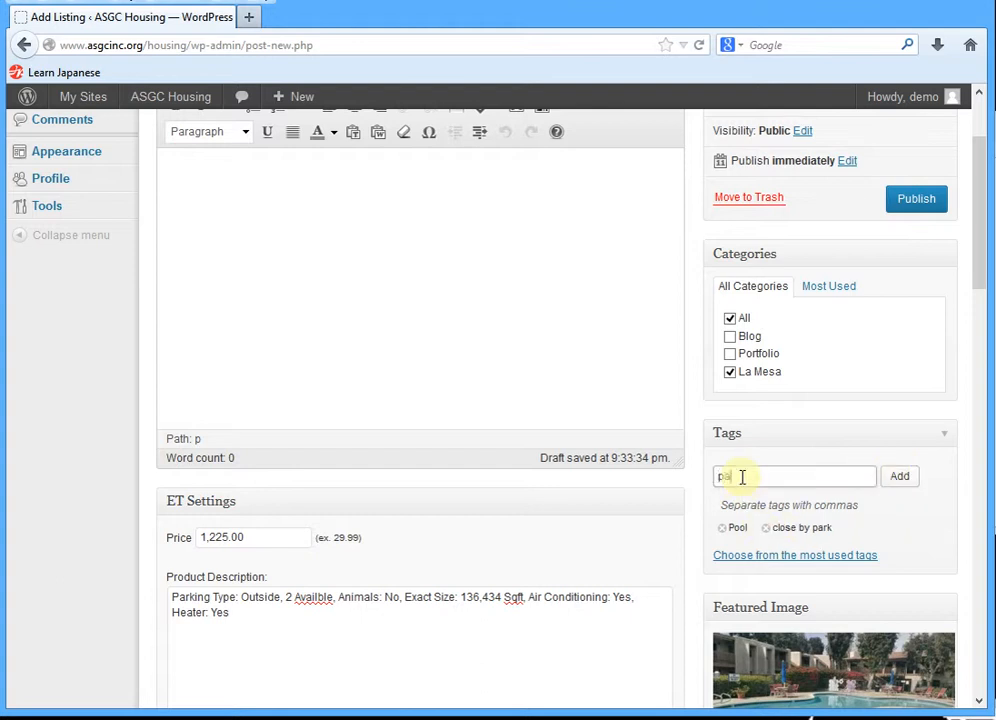
{"action": "left_click", "coordinate": [742, 476]}
{"action": "type", "text": "parking"}
{"action": "left_click", "coordinate": [900, 477]}
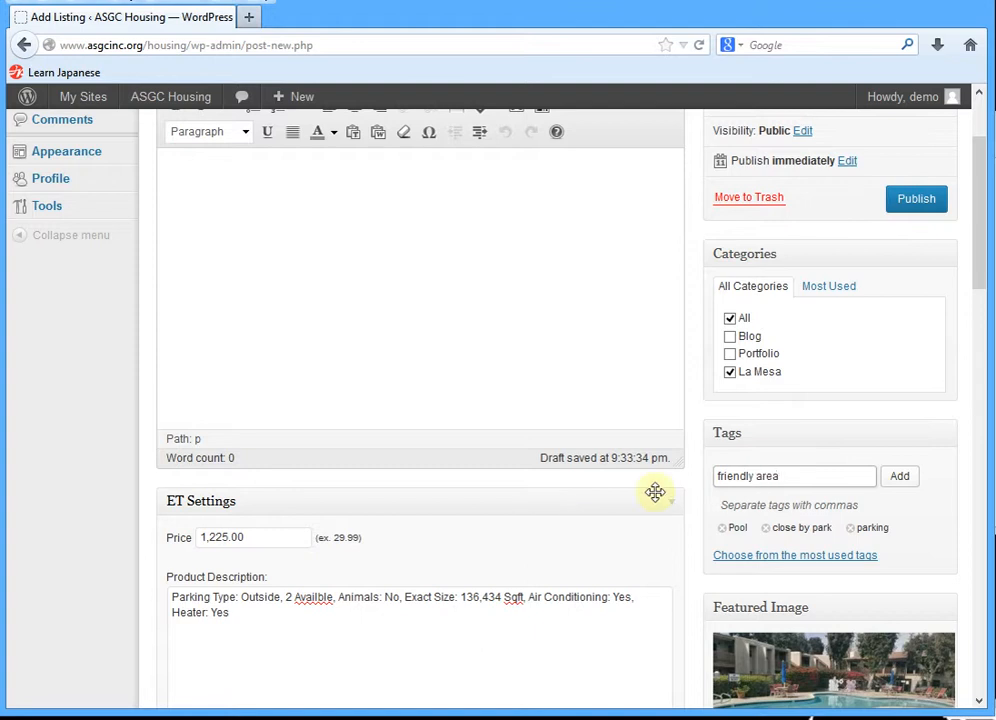
{"action": "left_click", "coordinate": [899, 477]}
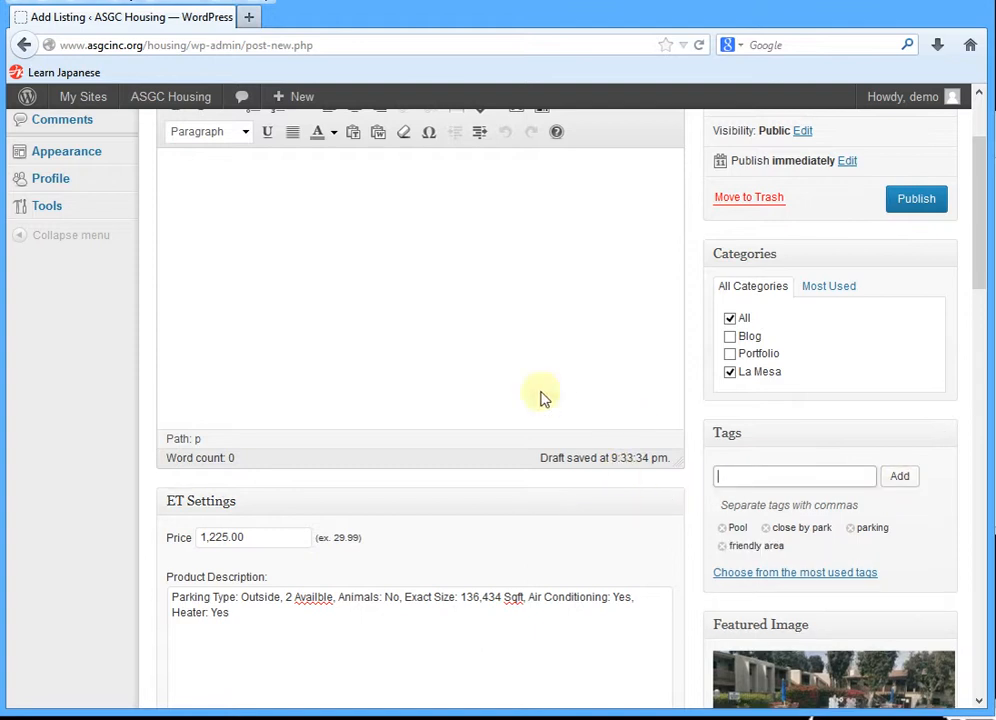
- Publish the La Mesa Condo listing and open the published post in a new browser tab
{"action": "scroll", "coordinate": [475, 413], "scroll_direction": "up", "scroll_amount": 3}
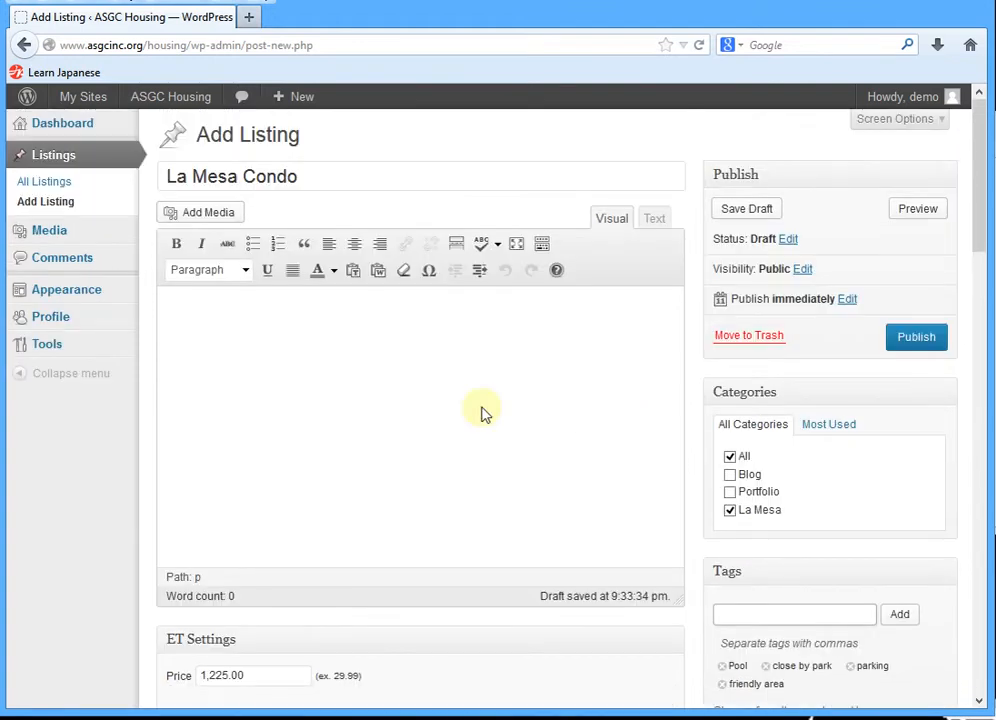
{"action": "left_click", "coordinate": [355, 403]}
{"action": "left_click", "coordinate": [916, 341]}
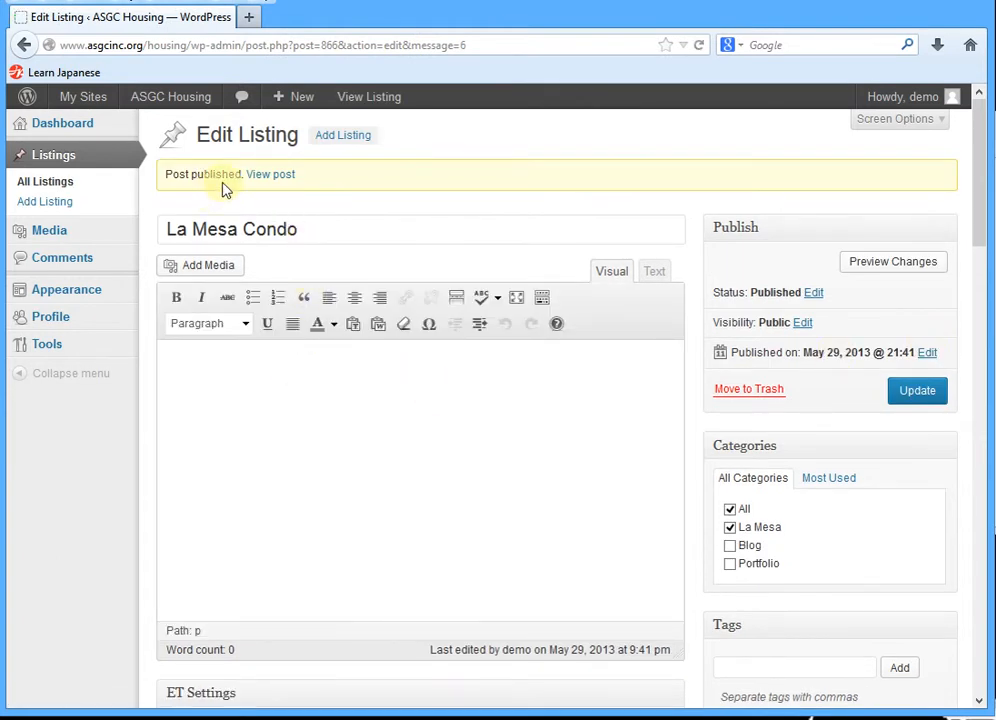
{"action": "right_click", "coordinate": [264, 176]}
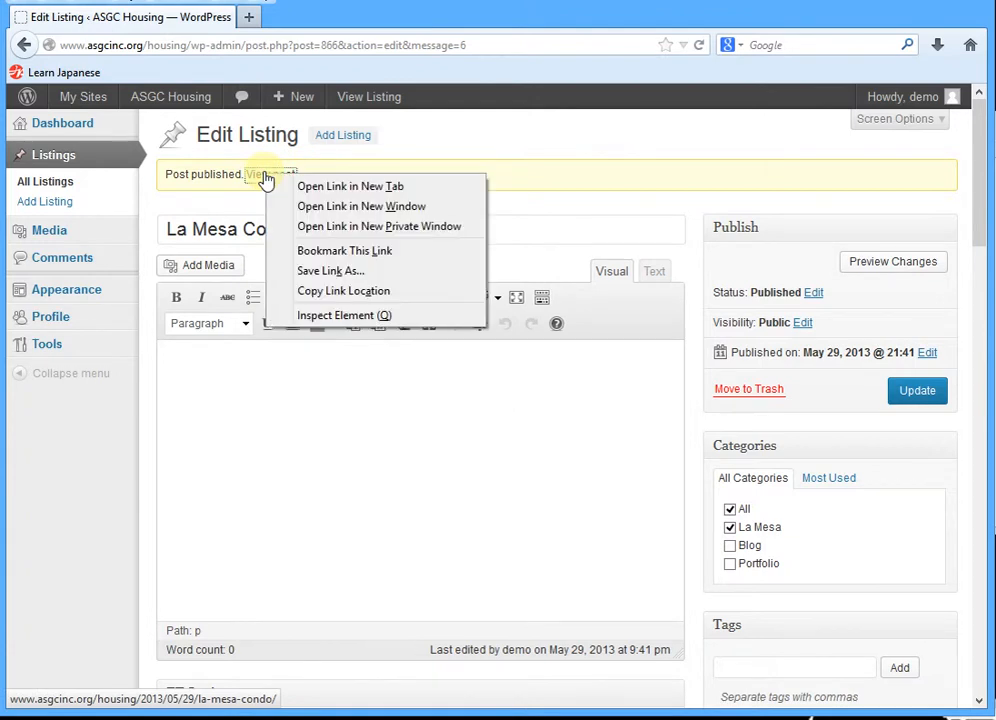
{"action": "left_click", "coordinate": [314, 187]}
{"action": "left_click", "coordinate": [325, 26]}
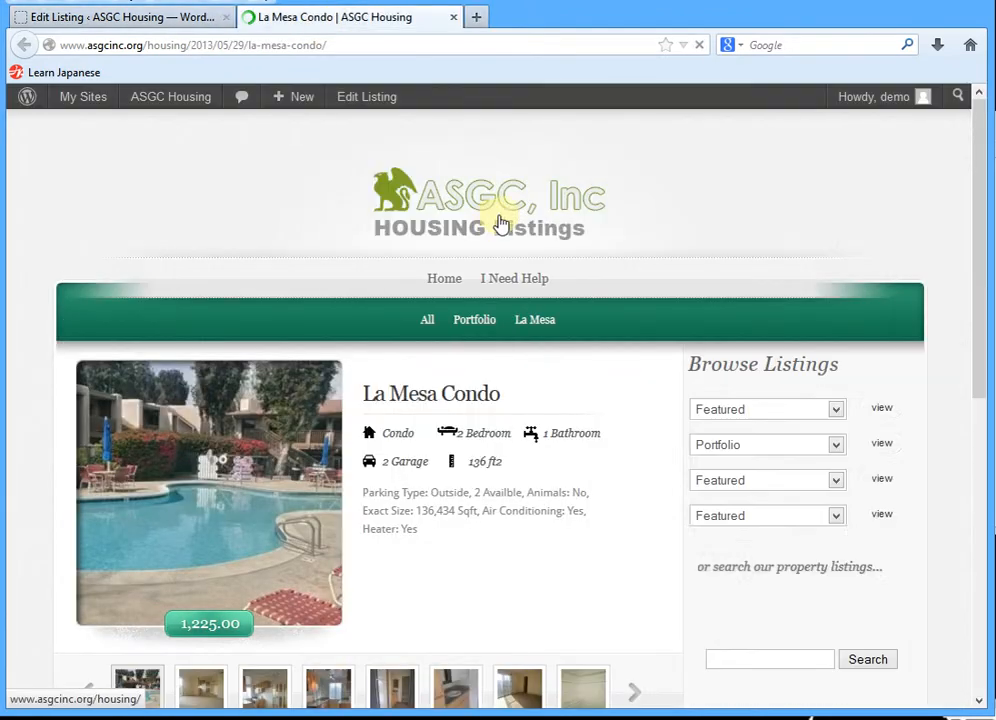
- Enlarge the pool photo on the published listing, browse back and forth through the enlarged photos, and close the viewer
{"action": "scroll", "coordinate": [200, 323], "scroll_direction": "down", "scroll_amount": 3}
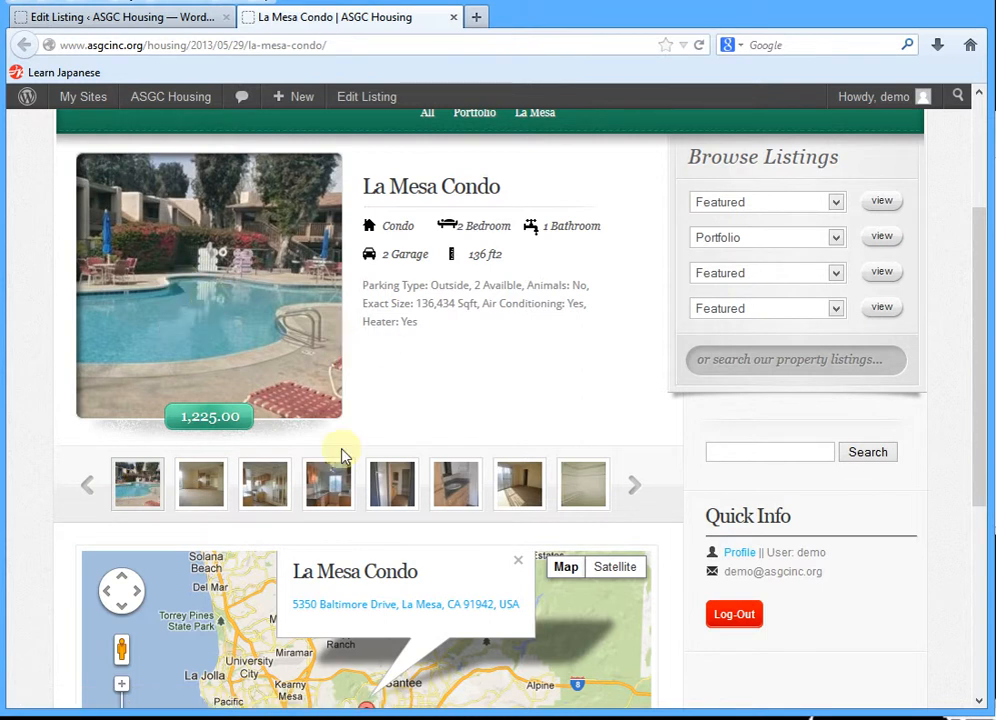
{"action": "left_click", "coordinate": [184, 314]}
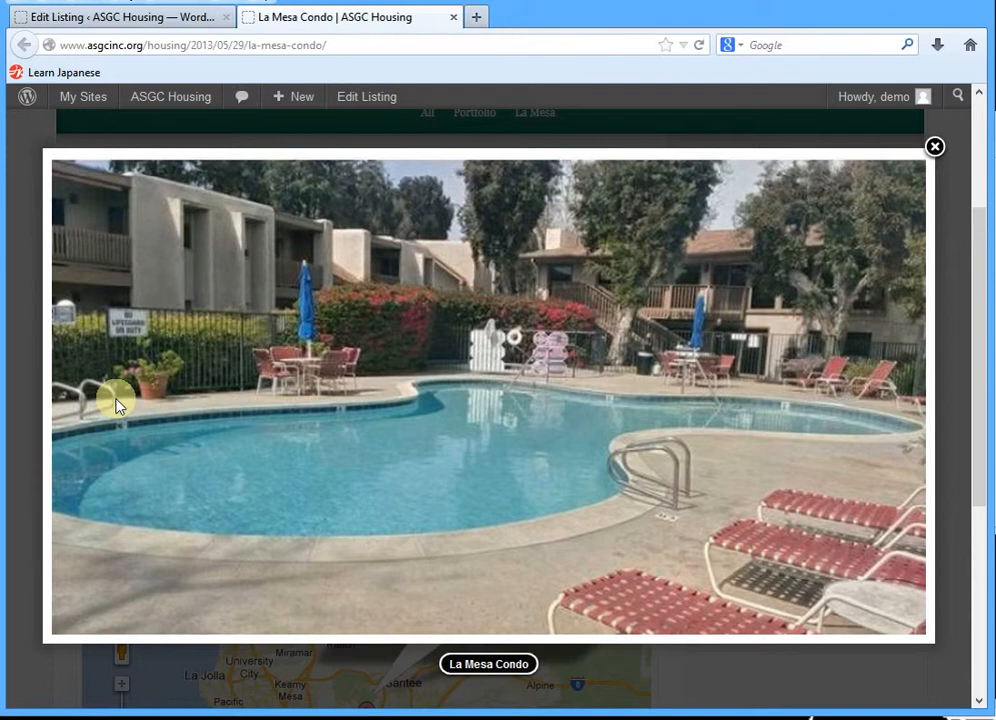
{"action": "left_click", "coordinate": [897, 394]}
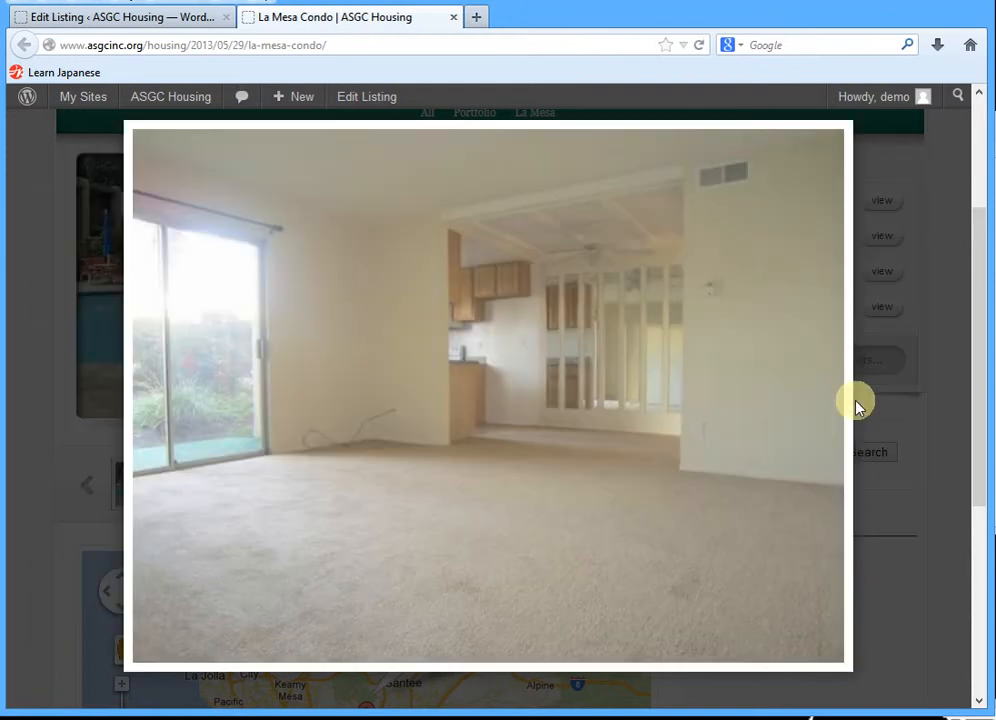
{"action": "left_click", "coordinate": [818, 400]}
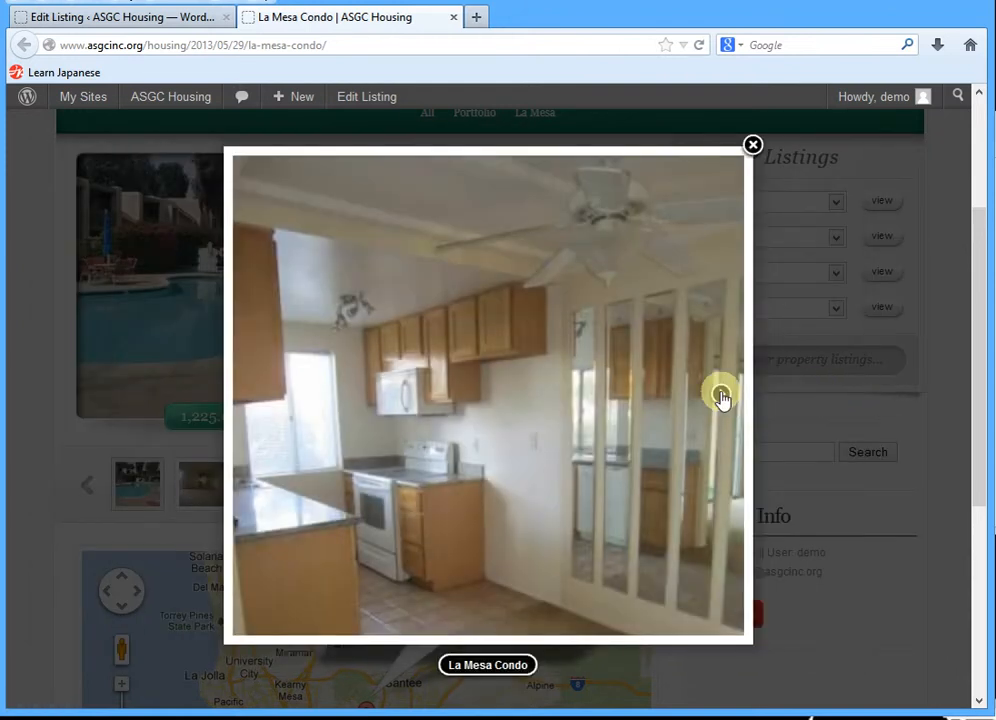
{"action": "left_click", "coordinate": [256, 400]}
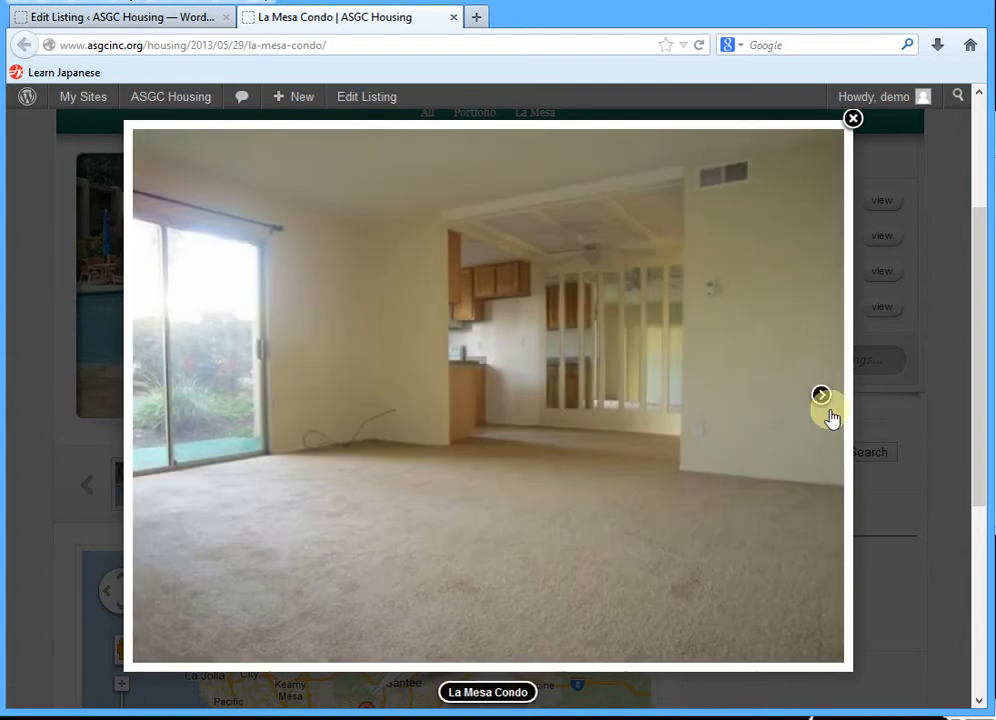
{"action": "left_click", "coordinate": [829, 414]}
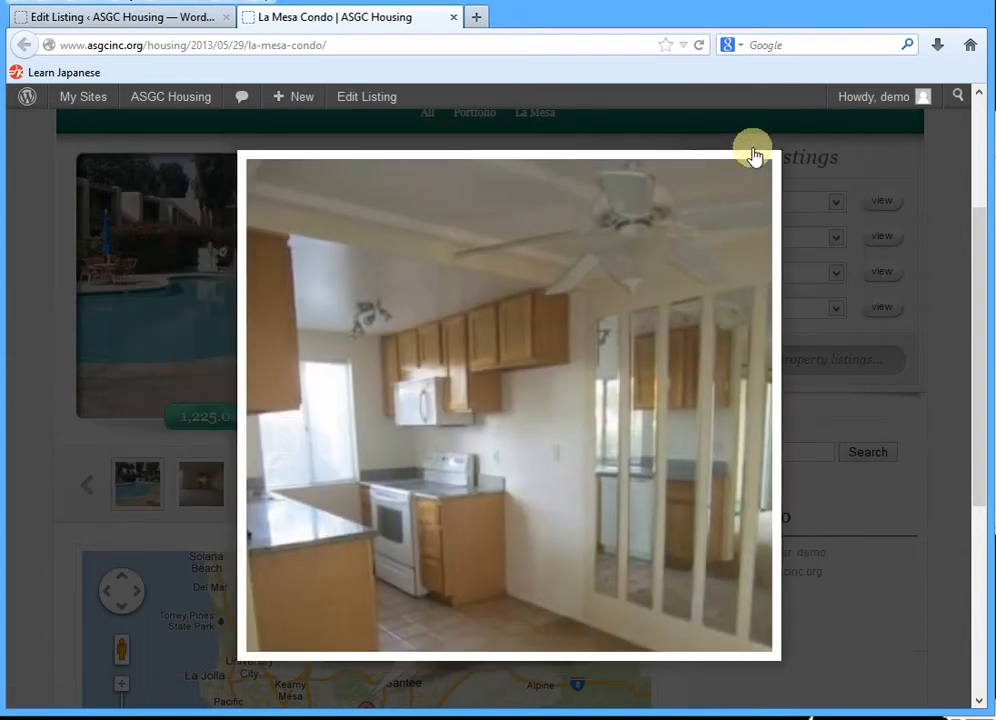
{"action": "left_click", "coordinate": [753, 156]}
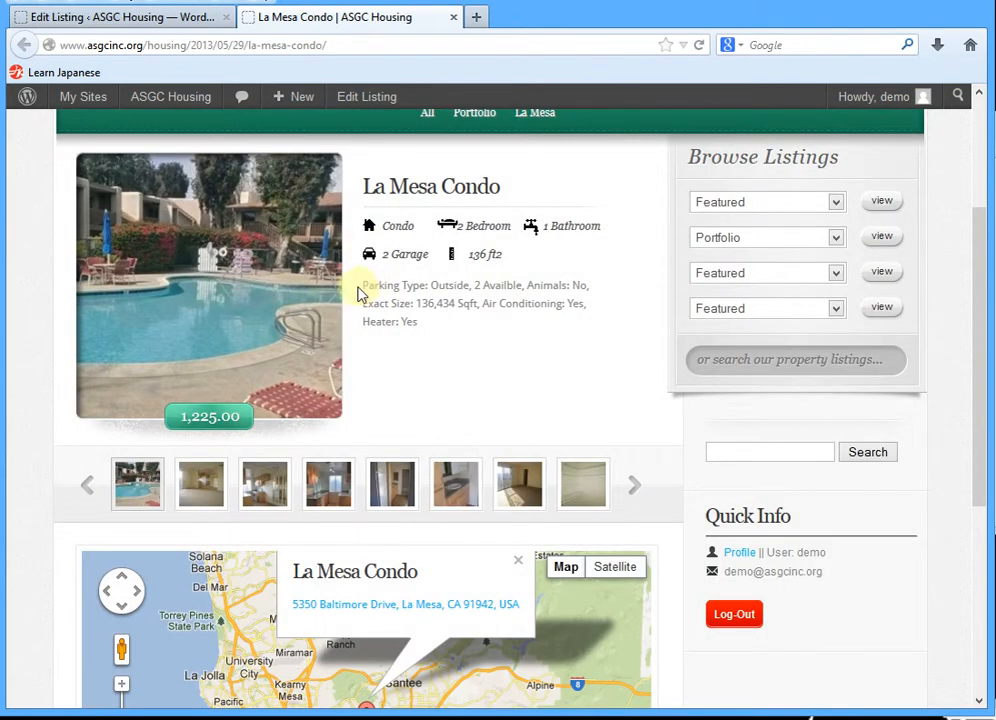
- Review the listing's property description text and preview several photos from the thumbnail strip
{"action": "left_click_drag", "start_coordinate": [365, 287], "coordinate": [424, 333]}
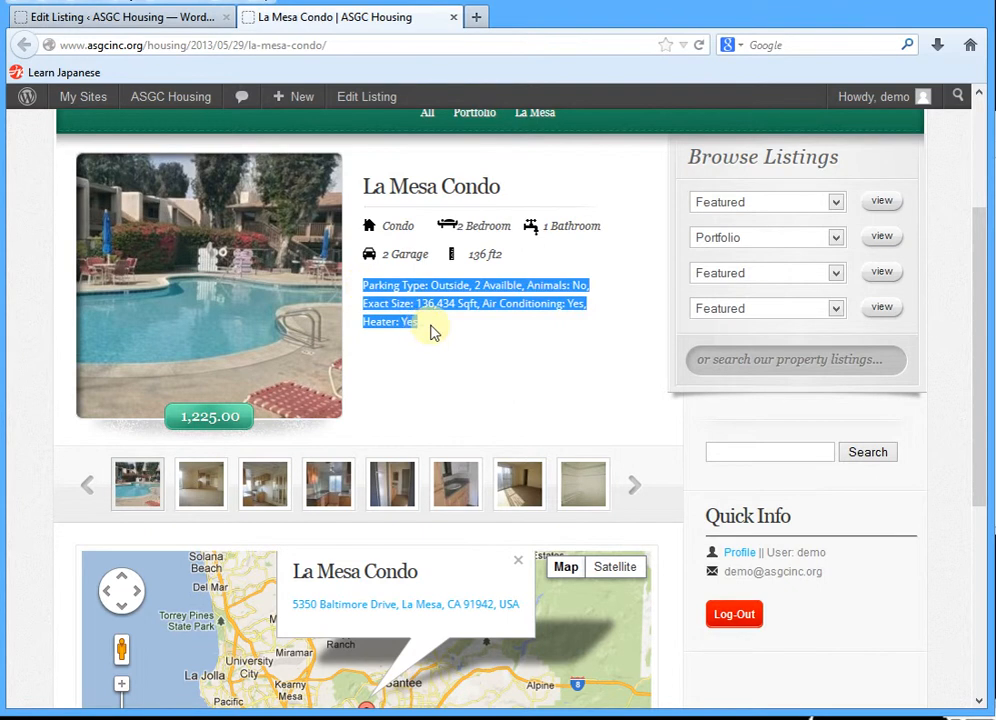
{"action": "left_click", "coordinate": [431, 329]}
{"action": "scroll", "coordinate": [420, 342], "scroll_direction": "down", "scroll_amount": 2}
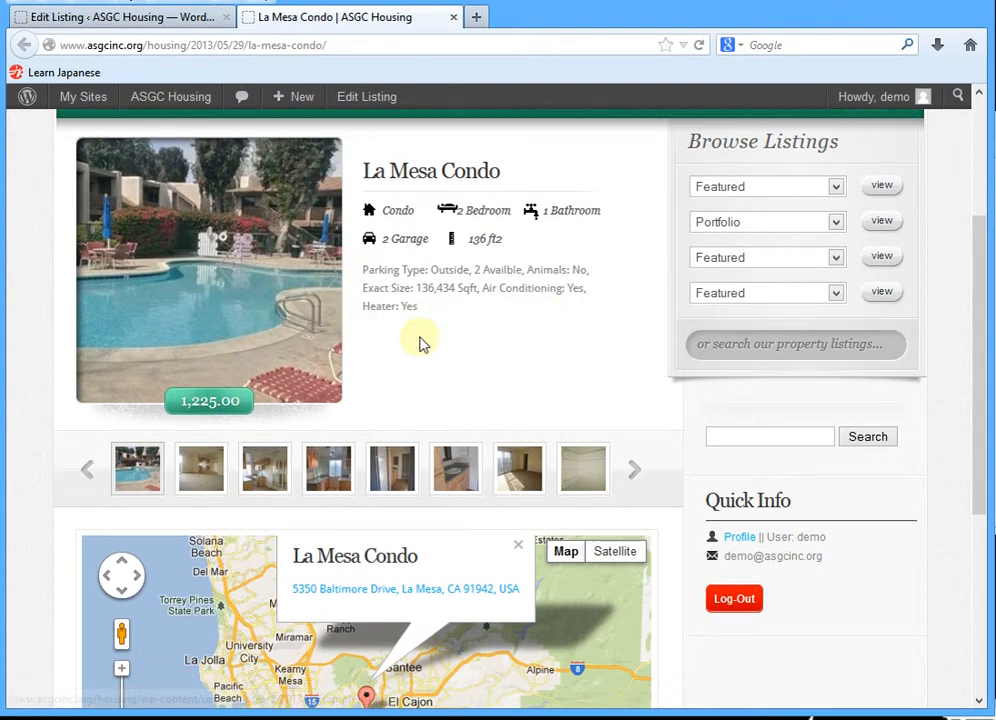
{"action": "left_click", "coordinate": [455, 390]}
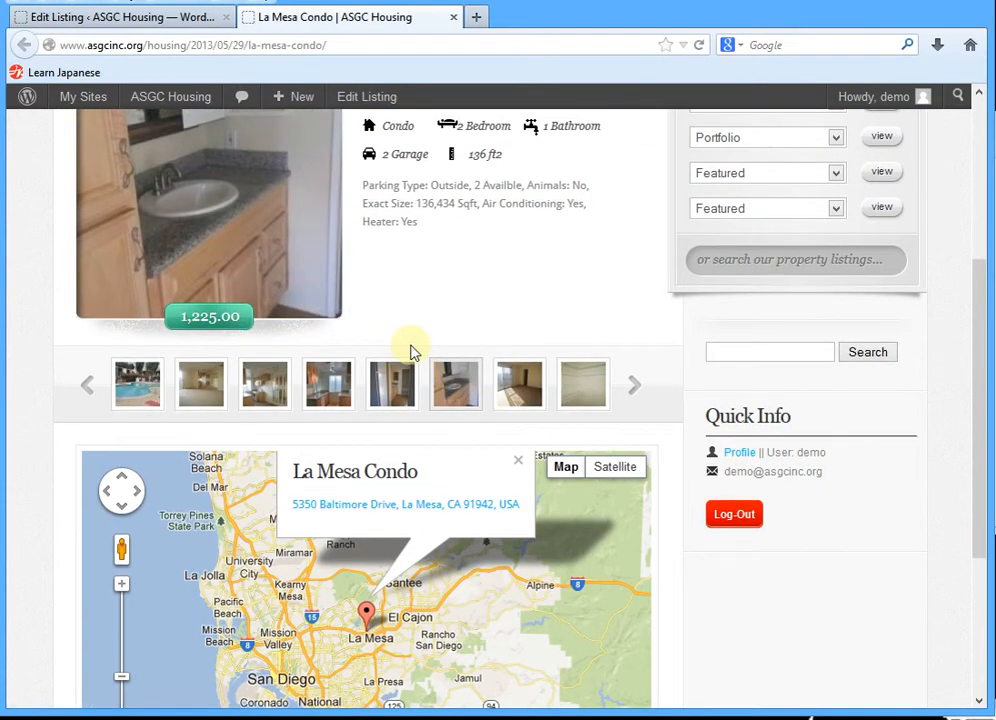
{"action": "scroll", "coordinate": [389, 429], "scroll_direction": "up", "scroll_amount": 2}
{"action": "left_click", "coordinate": [389, 494]}
{"action": "left_click", "coordinate": [323, 497]}
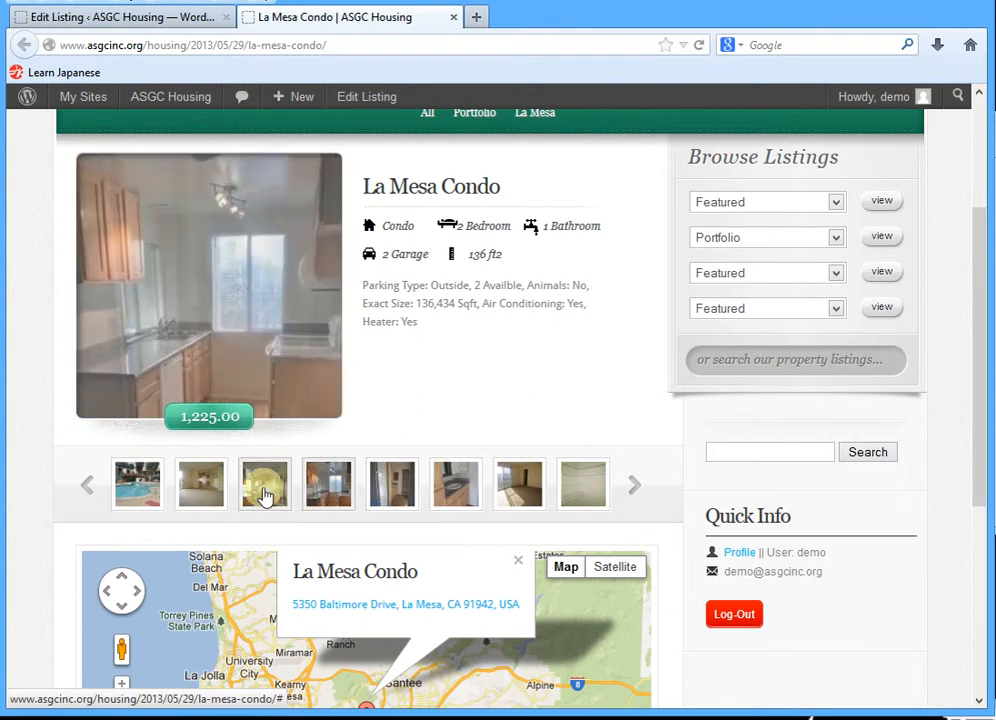
{"action": "left_click", "coordinate": [271, 495]}
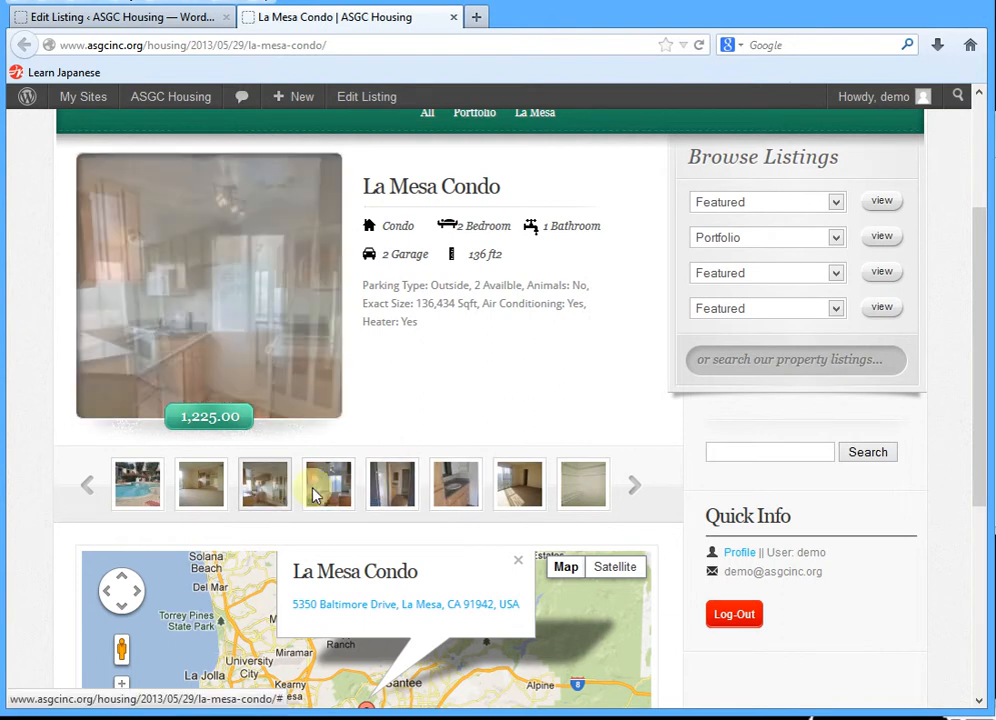
{"action": "left_click", "coordinate": [589, 489]}
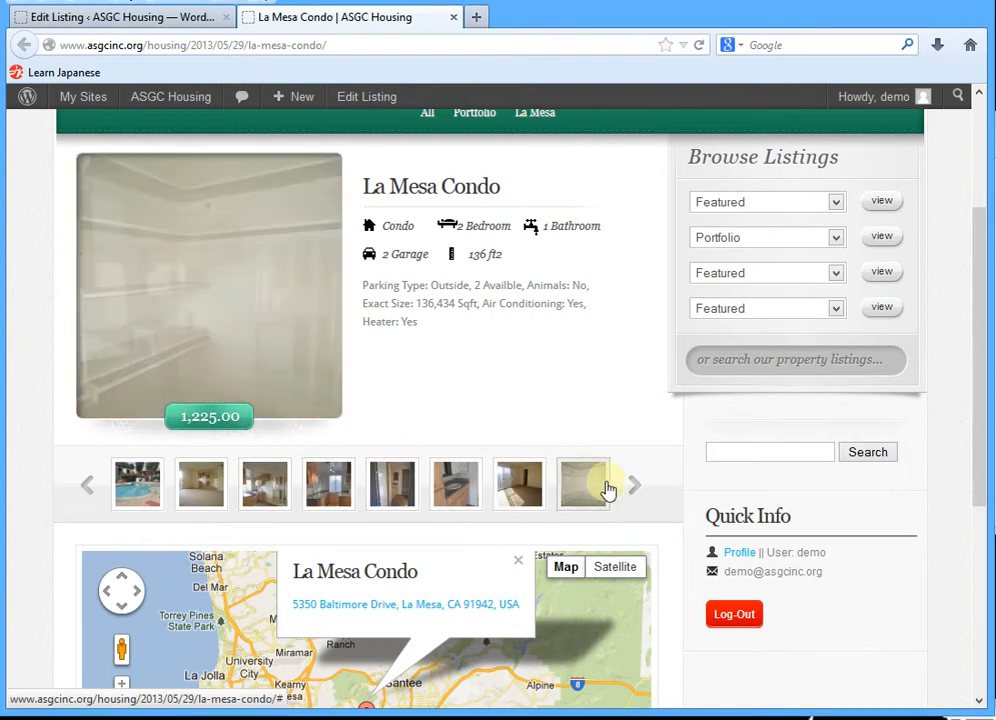
{"action": "left_click", "coordinate": [634, 486]}
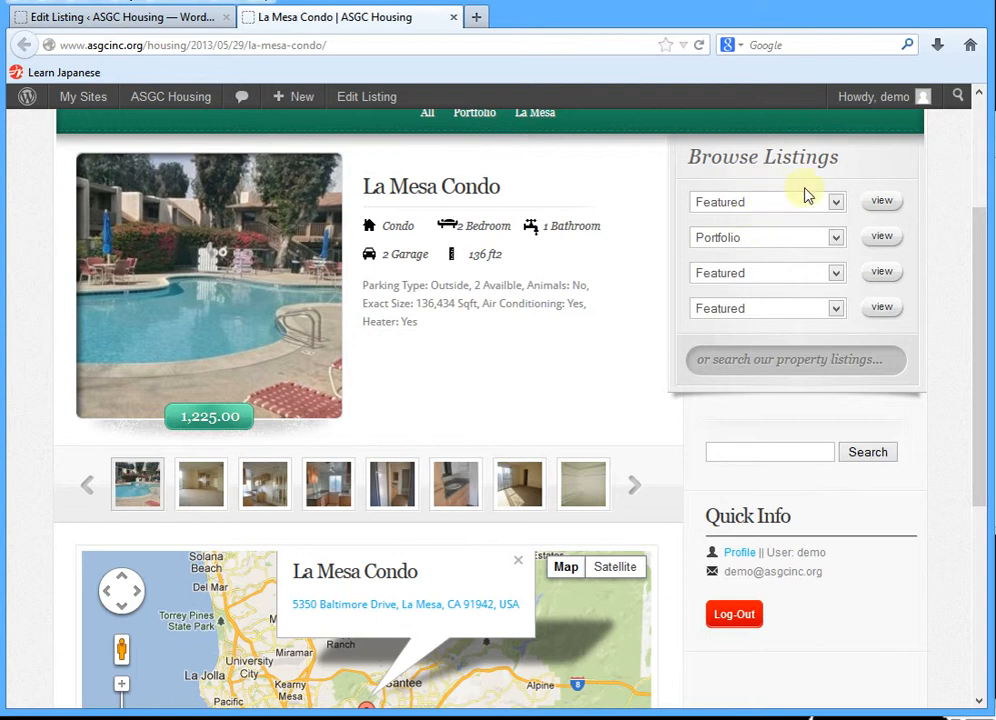
- Check the listing's map address in Google Maps with its directions form, and close the map page
{"action": "scroll", "coordinate": [518, 444], "scroll_direction": "down", "scroll_amount": 2}
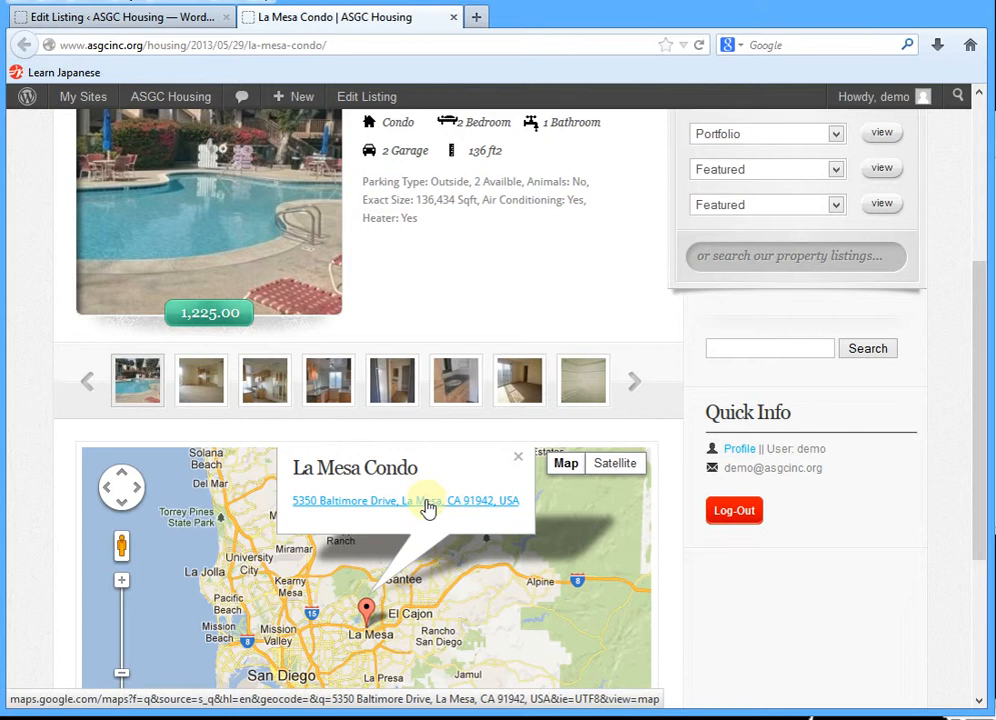
{"action": "left_click", "coordinate": [414, 507]}
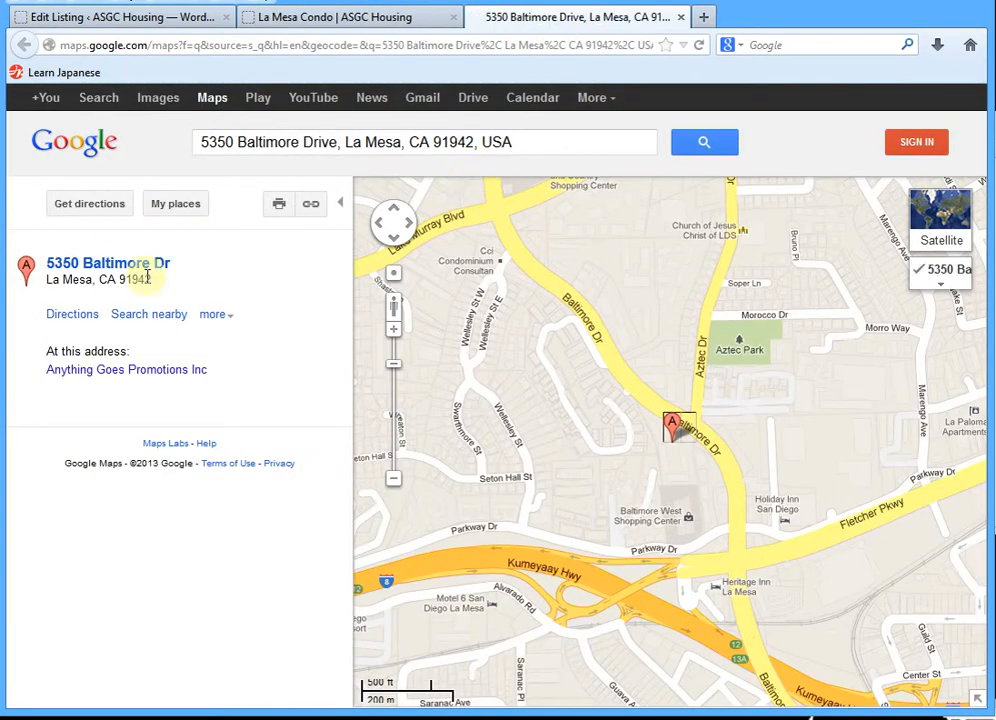
{"action": "left_click", "coordinate": [92, 206]}
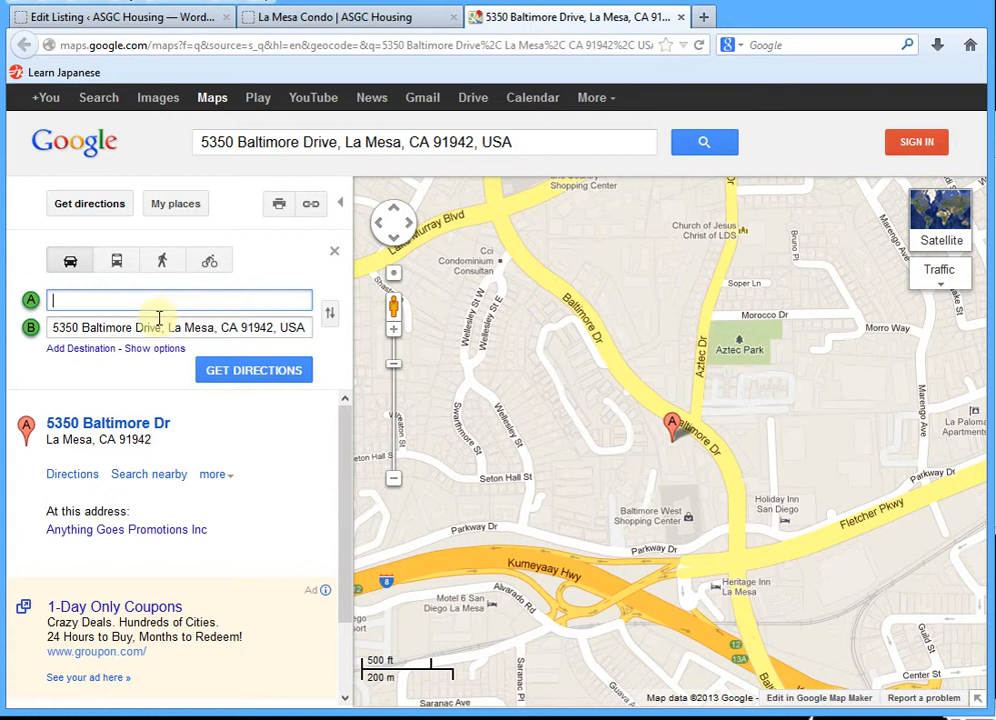
{"action": "left_click", "coordinate": [681, 18]}
- Open the All category page on the housing site and look over the listings shown there
{"action": "scroll", "coordinate": [575, 314], "scroll_direction": "up", "scroll_amount": 3}
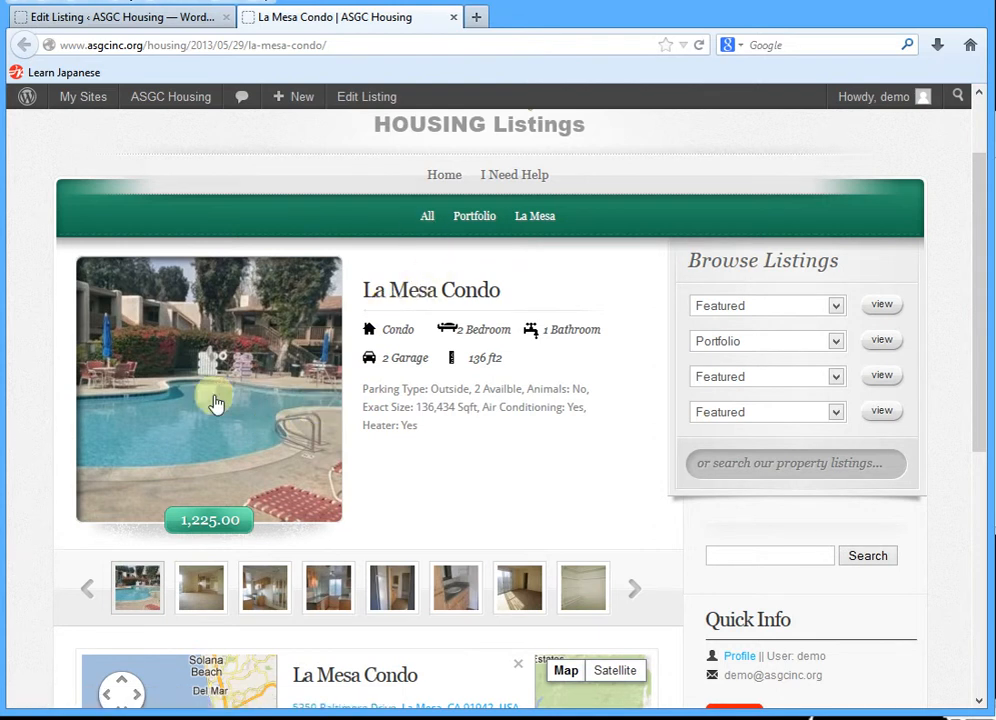
{"action": "left_click", "coordinate": [427, 218]}
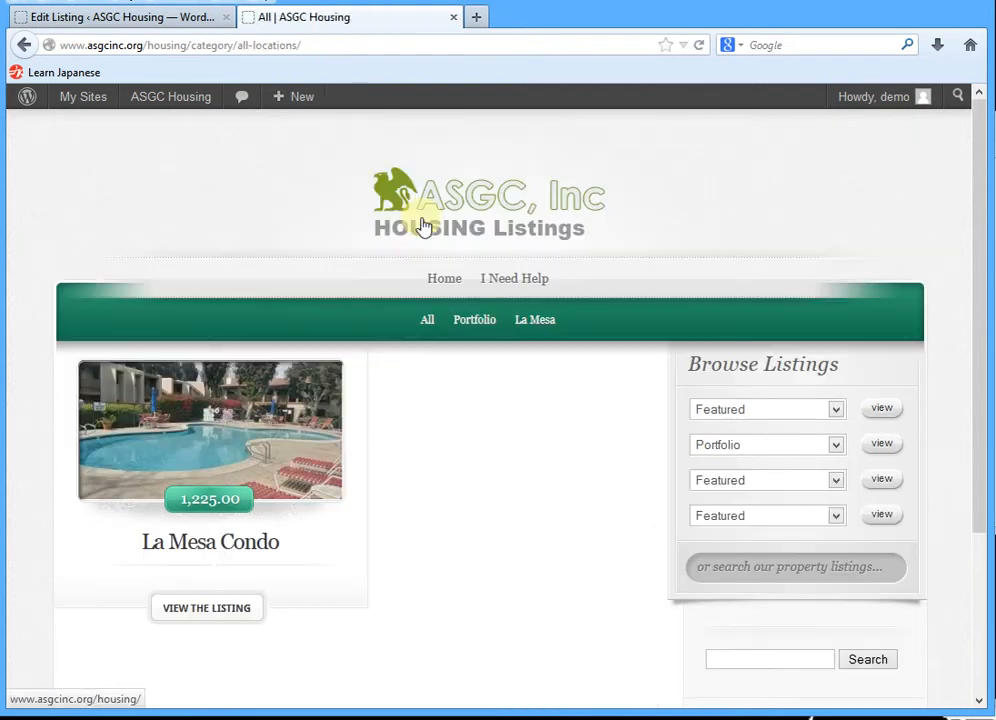
{"action": "scroll", "coordinate": [424, 372], "scroll_direction": "down", "scroll_amount": 2}
{"action": "scroll", "coordinate": [400, 360], "scroll_direction": "down", "scroll_amount": 2}
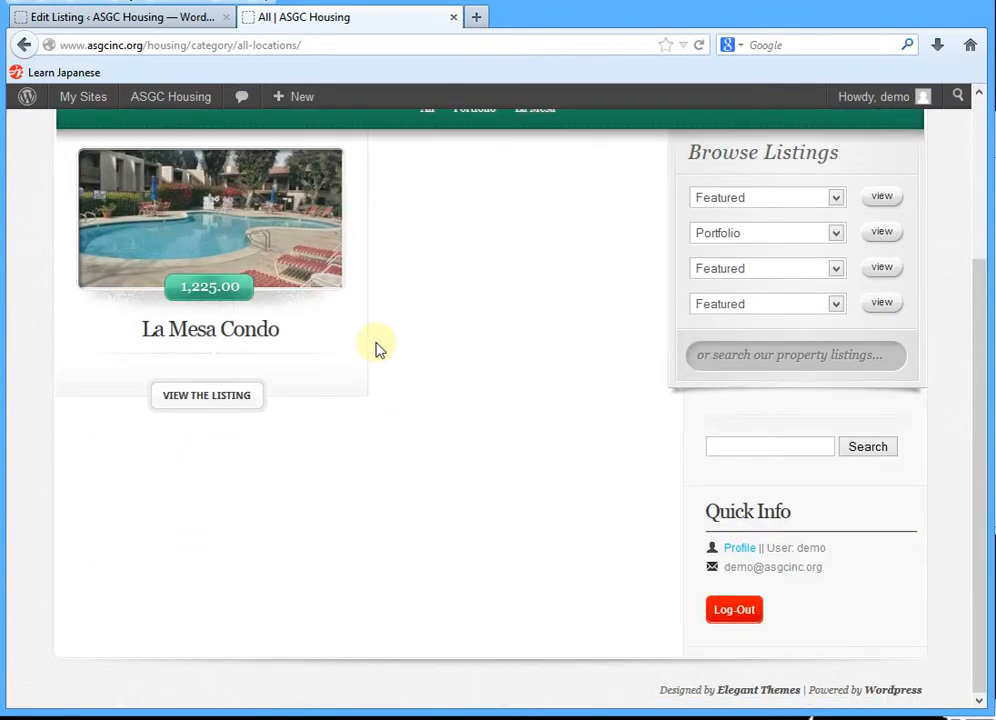
{"action": "scroll", "coordinate": [380, 352], "scroll_direction": "up", "scroll_amount": 1}
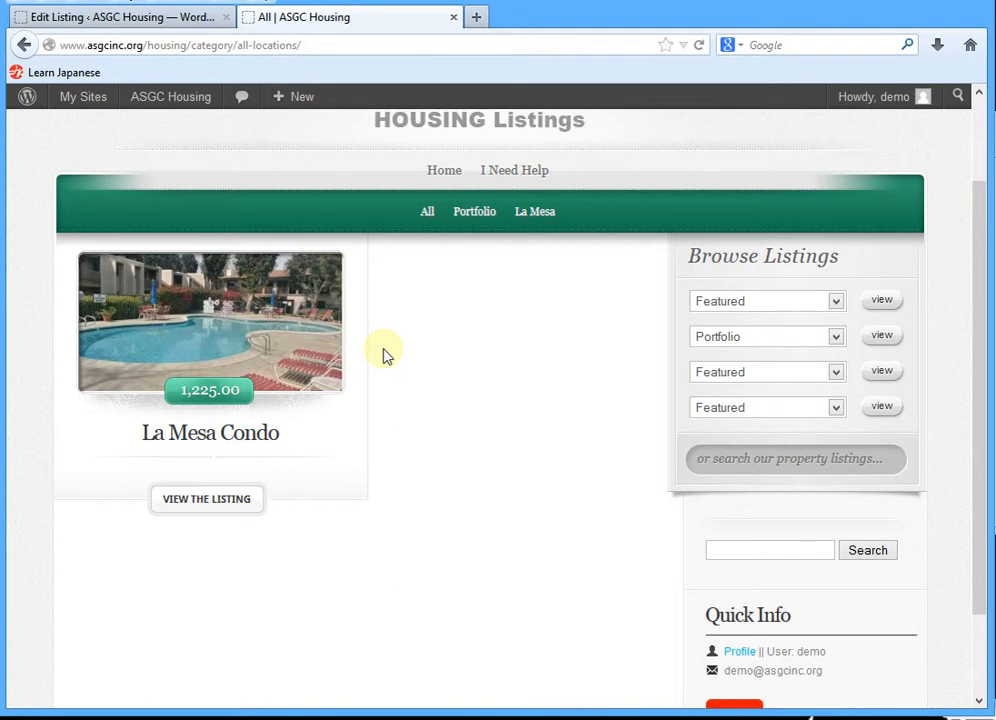
- Enlarge the La Mesa Condo photo on the category page, close it, and view the full listing
{"action": "left_click", "coordinate": [274, 339]}
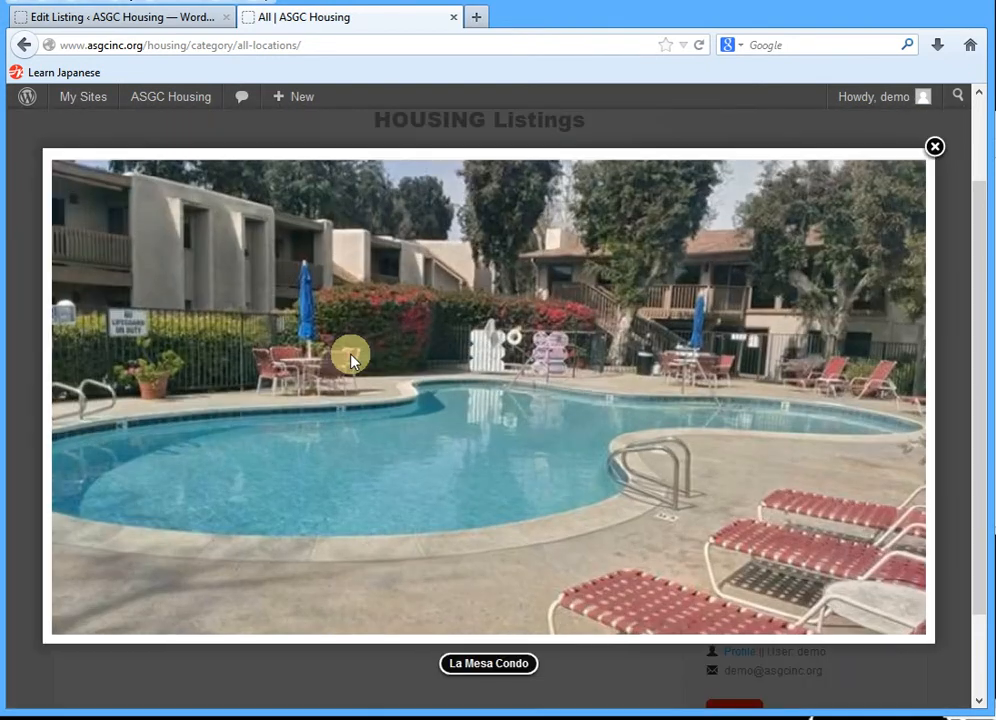
{"action": "left_click", "coordinate": [934, 146]}
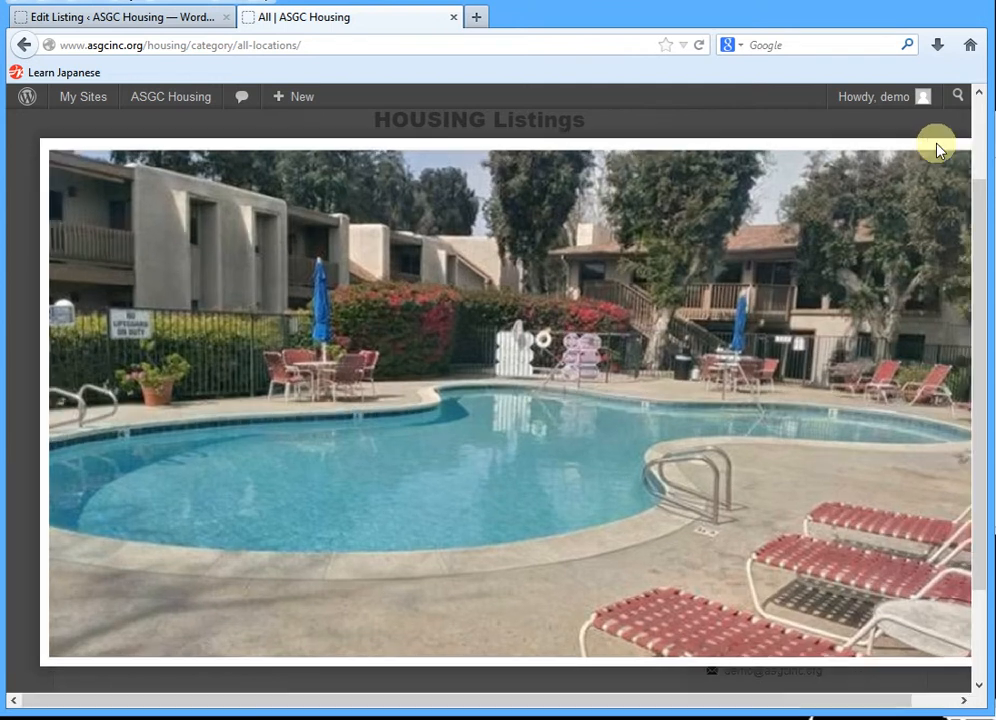
{"action": "left_click", "coordinate": [217, 503]}
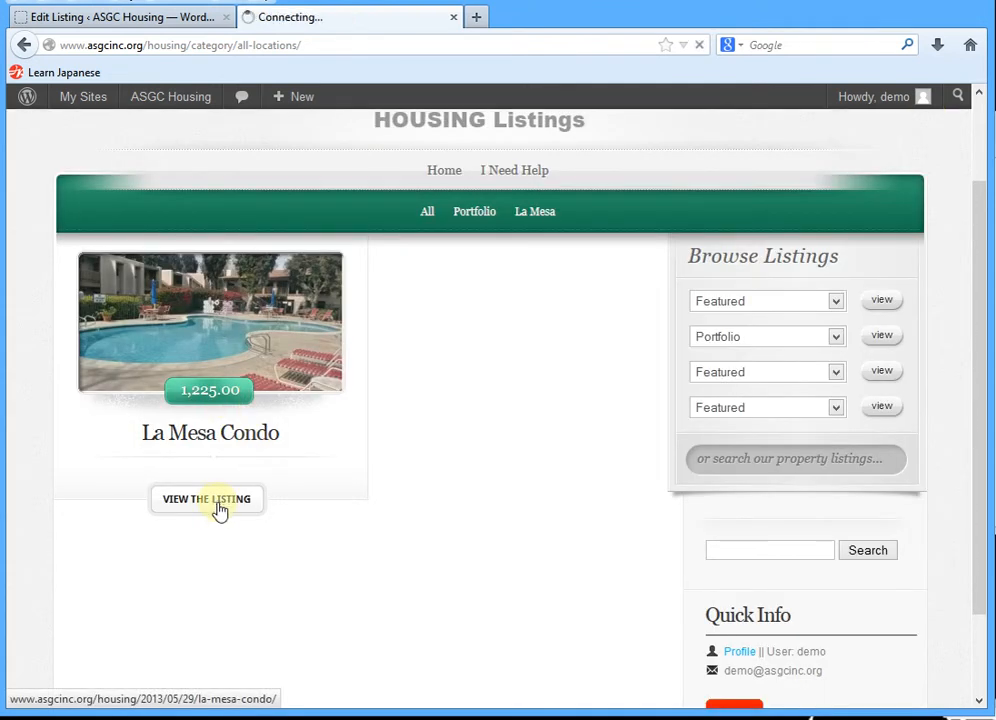
{"action": "scroll", "coordinate": [578, 507], "scroll_direction": "down", "scroll_amount": 3}
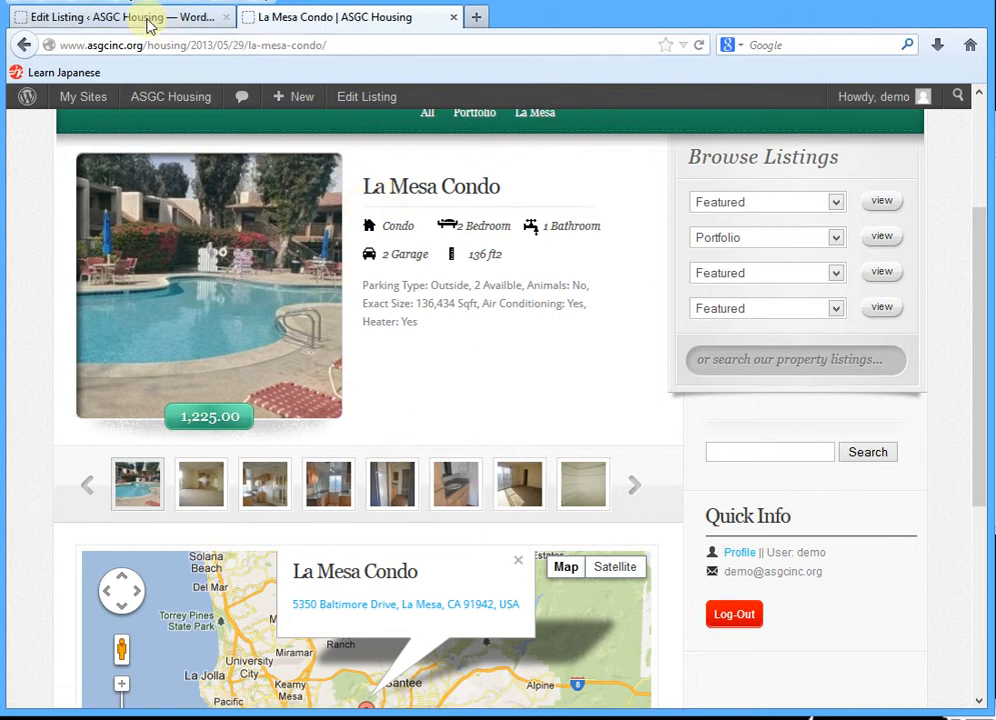
- Copy the description paragraph and contact details from sample-info.txt in Notepad into the La Mesa Condo listing's content in the WordPress editor
{"action": "left_click", "coordinate": [148, 20]}
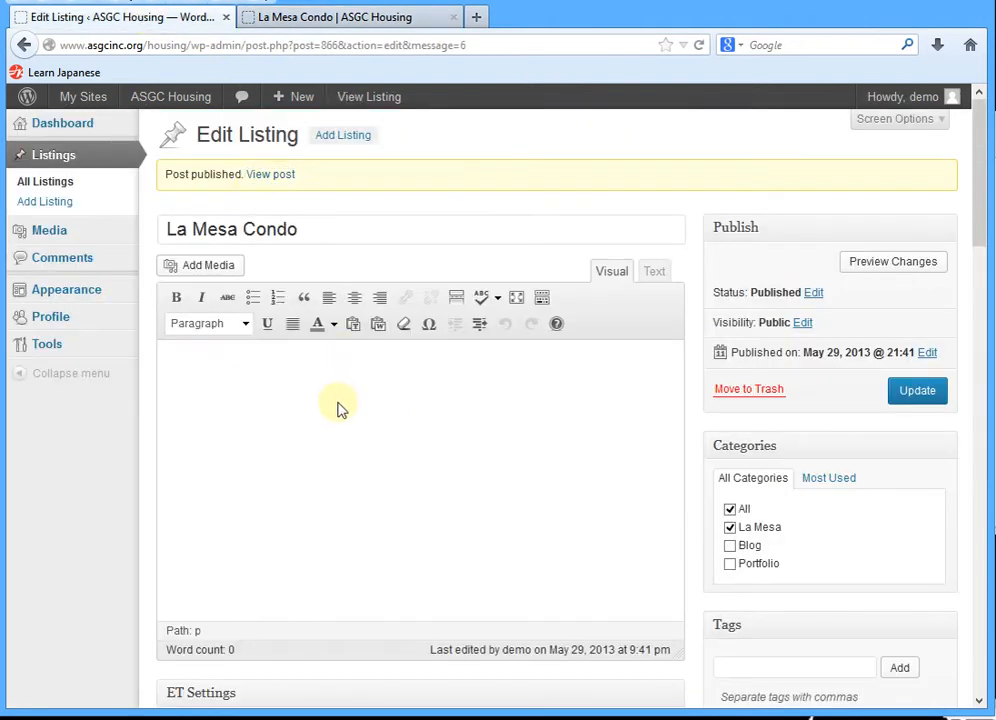
{"action": "key", "text": "alt+Tab"}
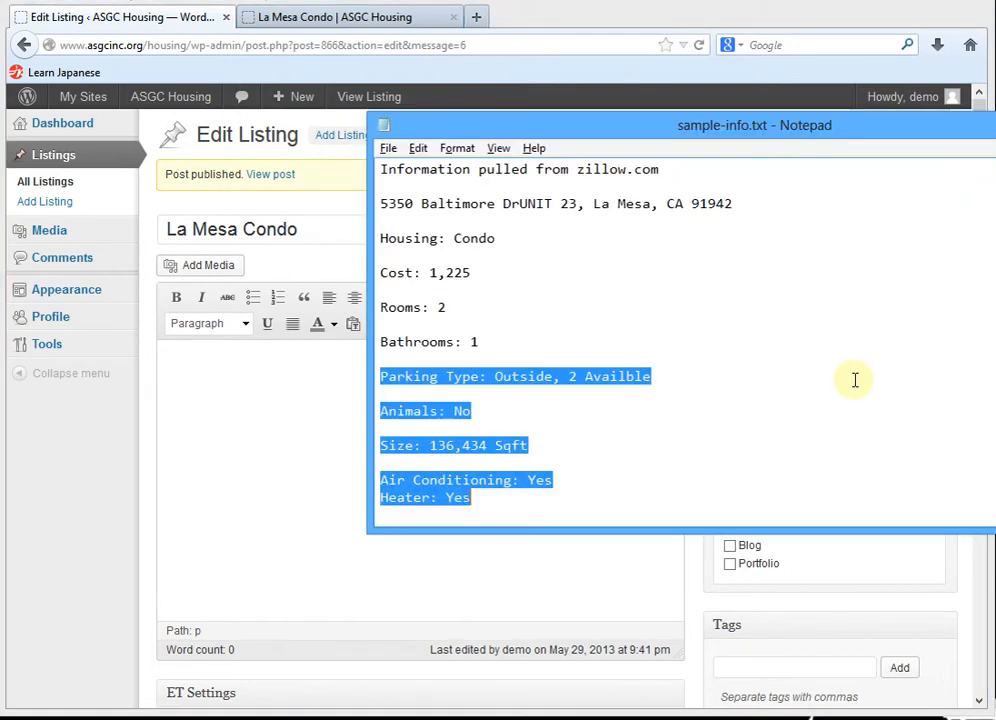
{"action": "scroll", "coordinate": [855, 379], "scroll_direction": "down", "scroll_amount": 5}
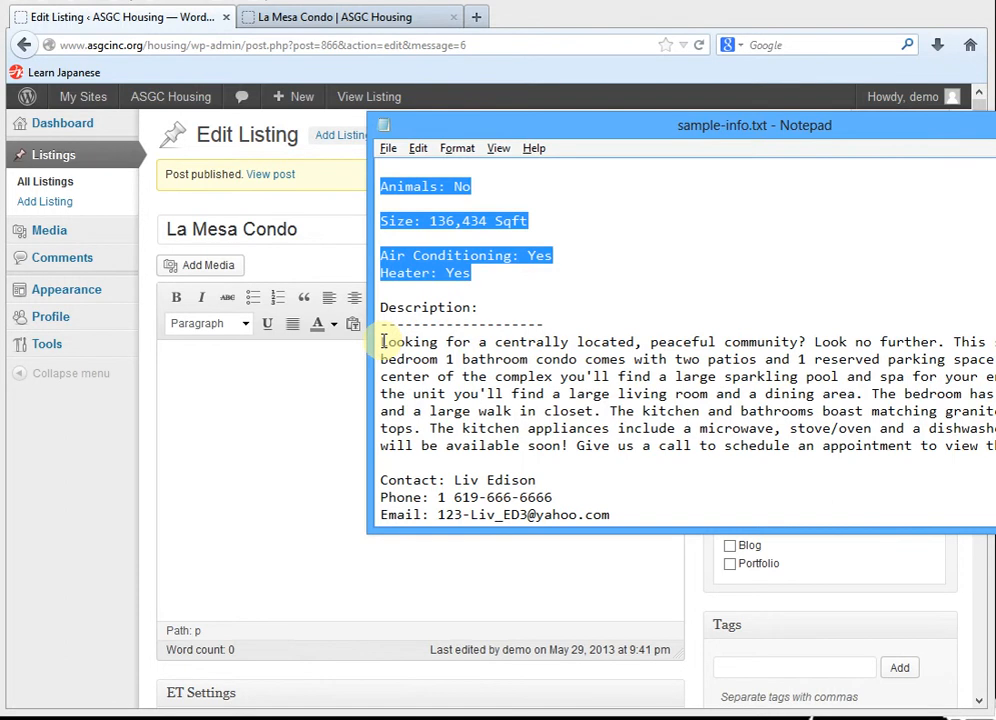
{"action": "left_click_drag", "start_coordinate": [381, 341], "coordinate": [623, 521]}
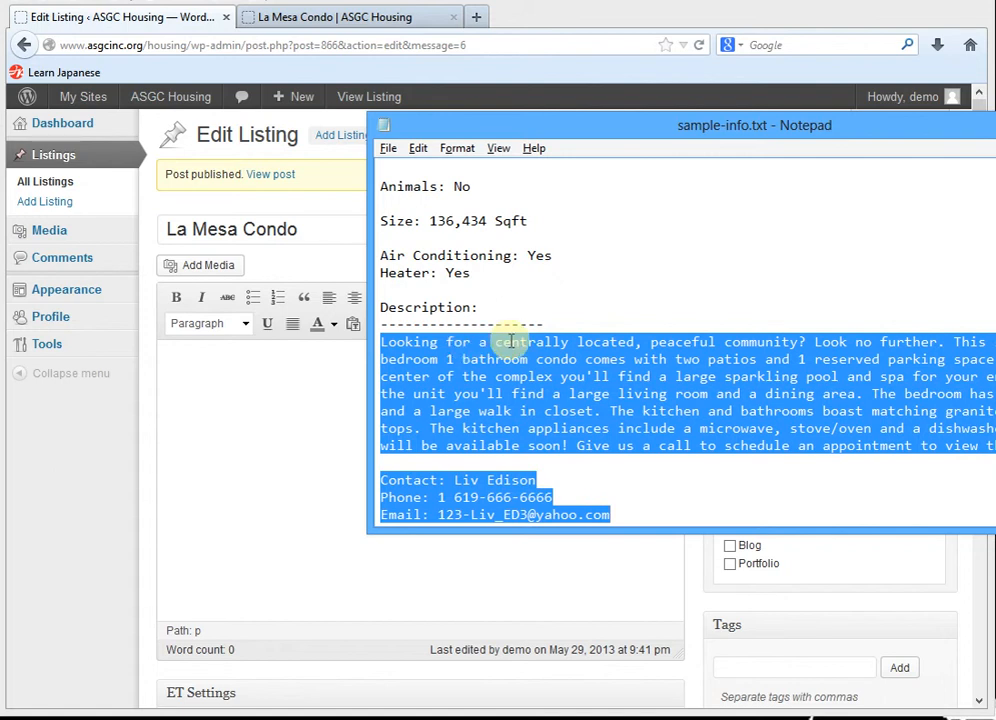
{"action": "left_click", "coordinate": [235, 398]}
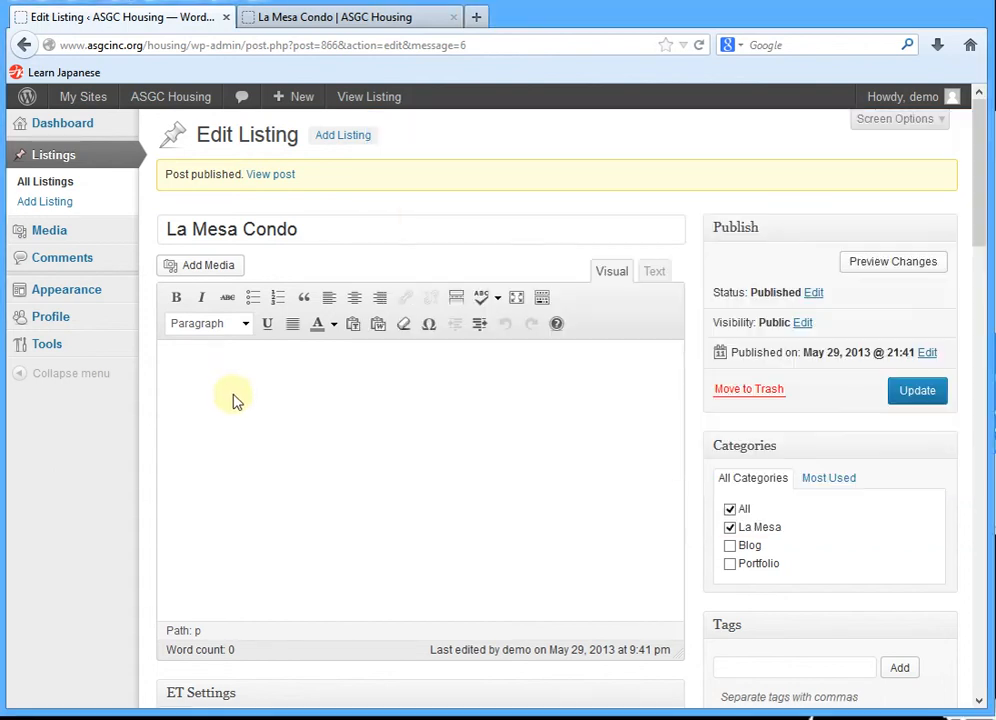
{"action": "key", "text": "ctrl+v"}
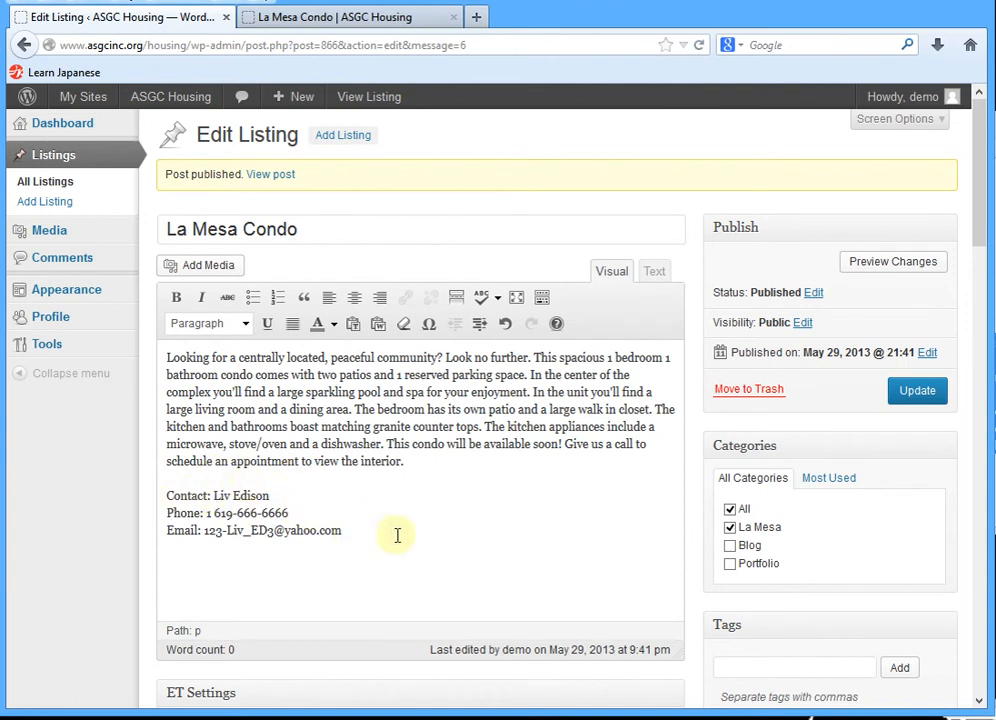
- Add the La Mesa Condo listing to the Portfolio category and update the published listing
{"action": "left_click", "coordinate": [907, 400]}
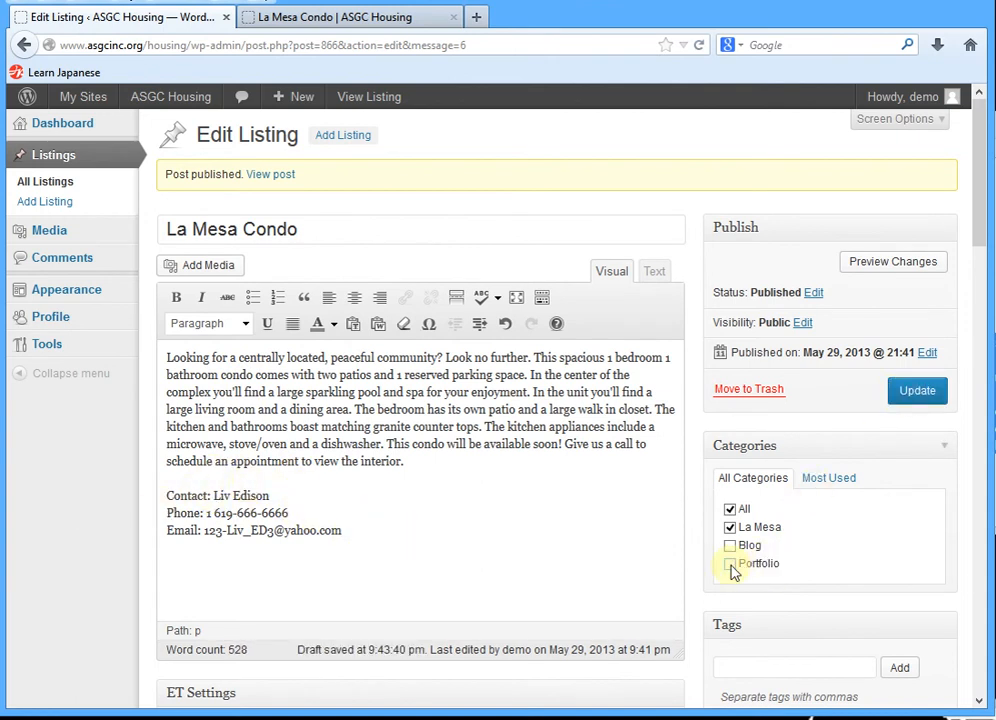
{"action": "left_click", "coordinate": [730, 564]}
{"action": "left_click", "coordinate": [918, 394]}
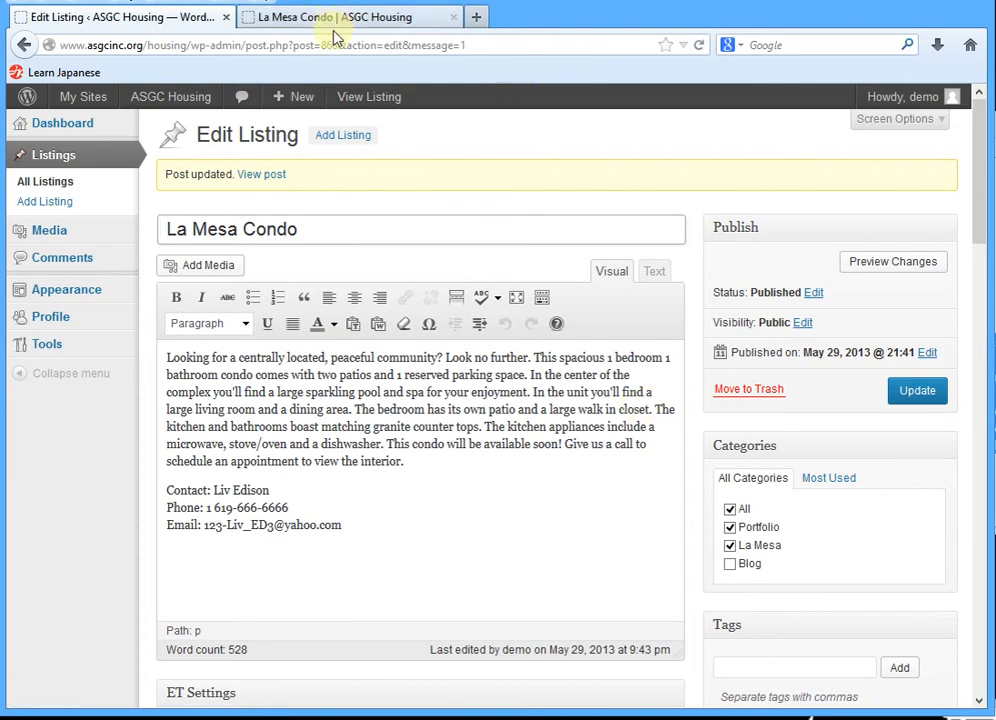
- Reload the public La Mesa Condo page and review the added description paragraph and contact details below the photos
{"action": "left_click", "coordinate": [265, 18]}
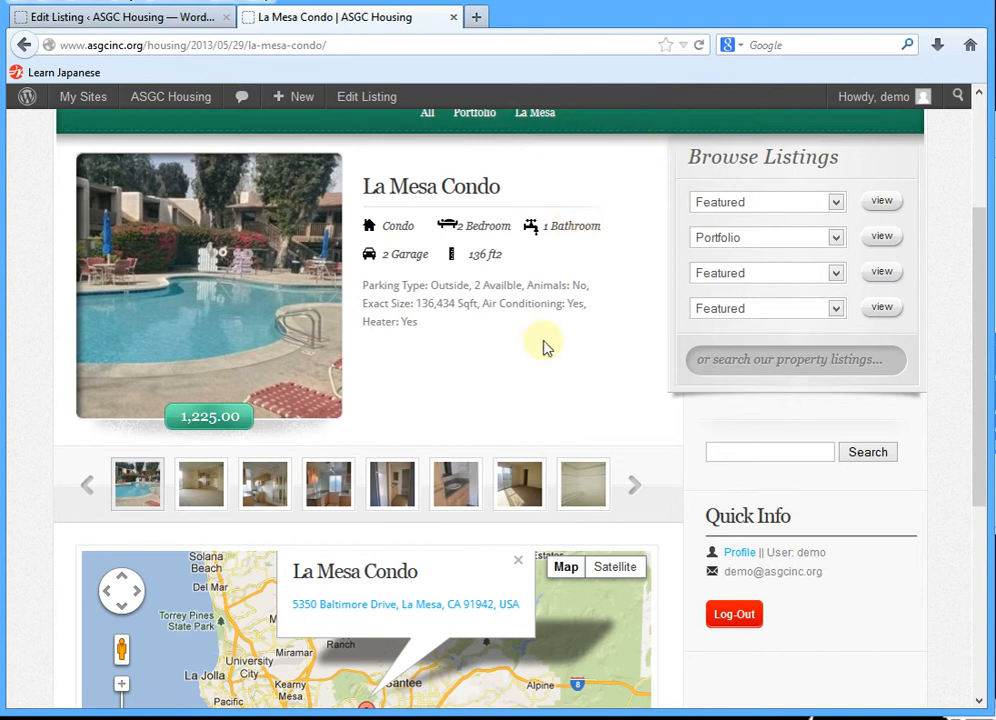
{"action": "key", "text": "F5"}
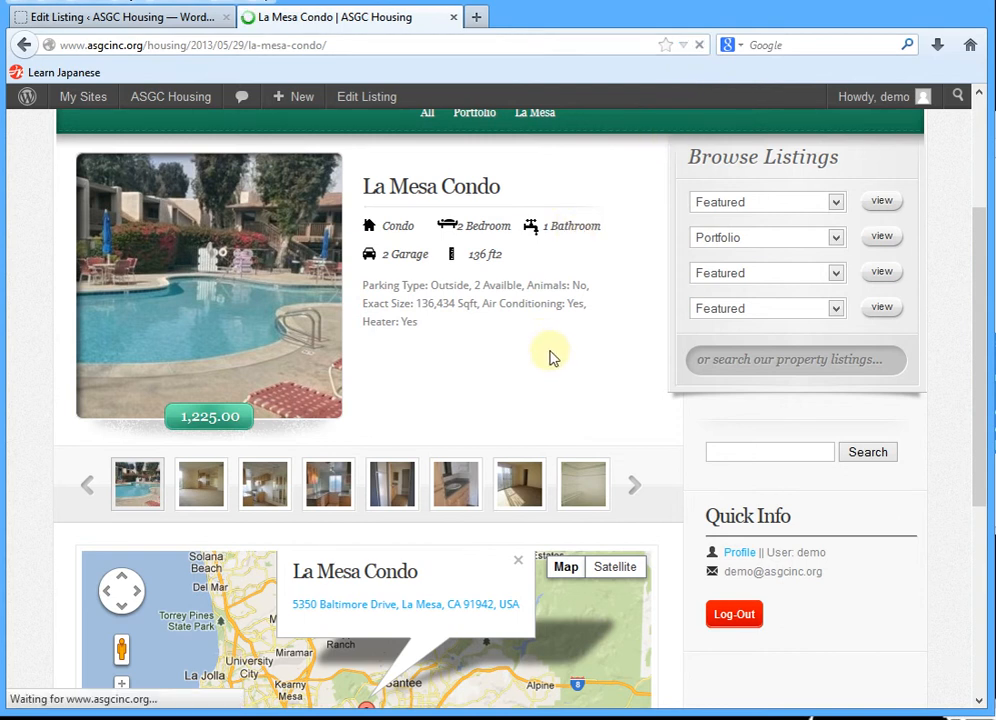
{"action": "scroll", "coordinate": [487, 355], "scroll_direction": "down", "scroll_amount": 2}
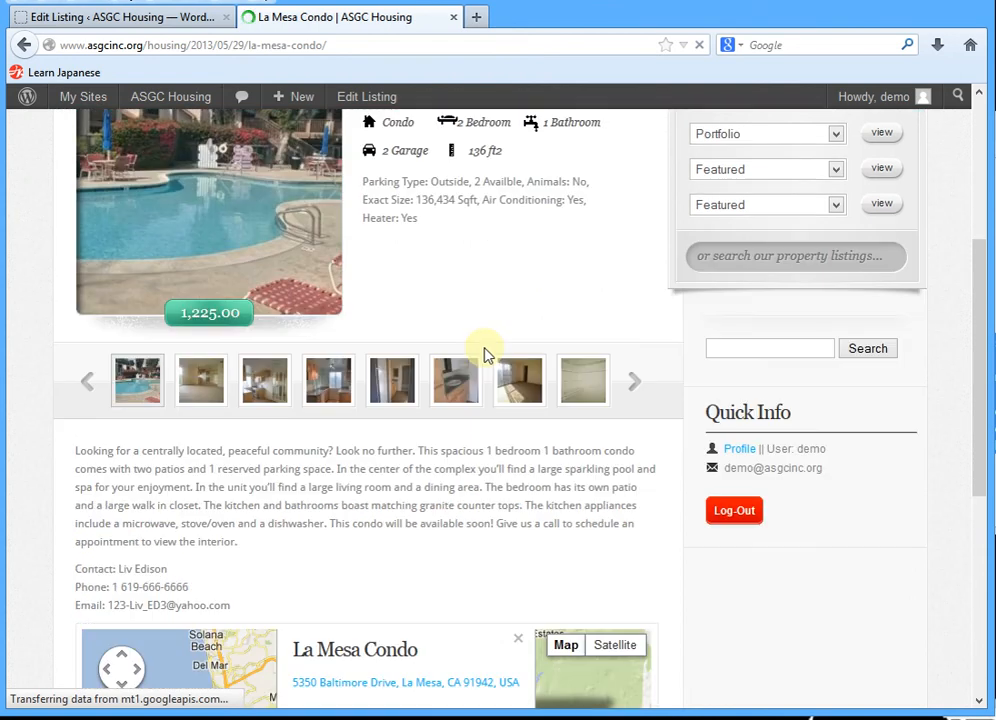
{"action": "scroll", "coordinate": [395, 450], "scroll_direction": "down", "scroll_amount": 2}
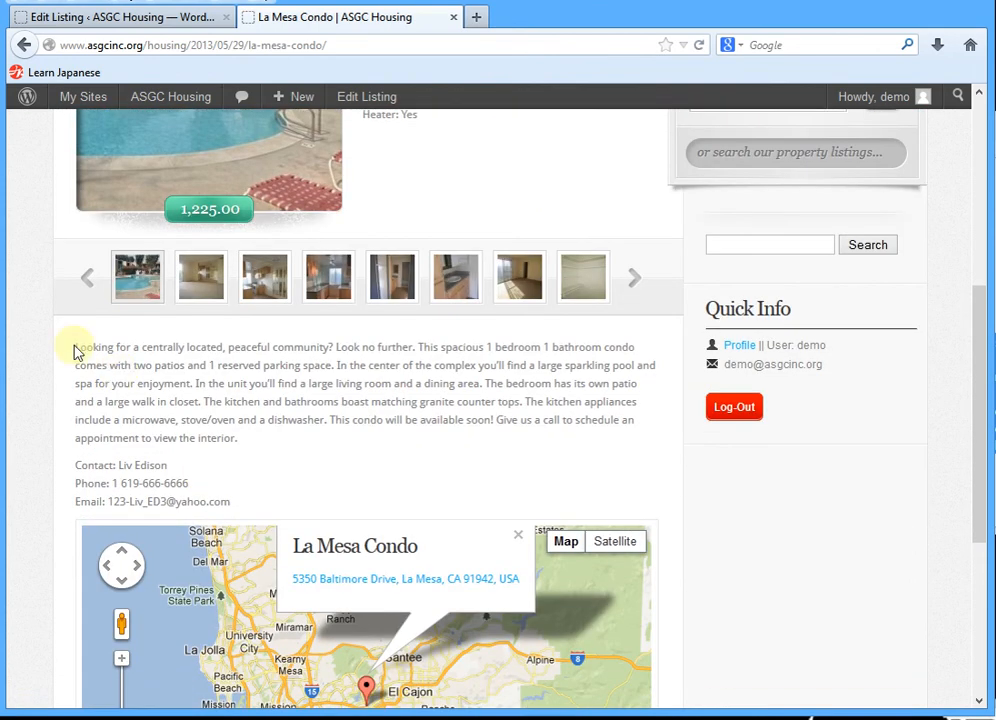
{"action": "left_click_drag", "start_coordinate": [74, 347], "coordinate": [231, 461]}
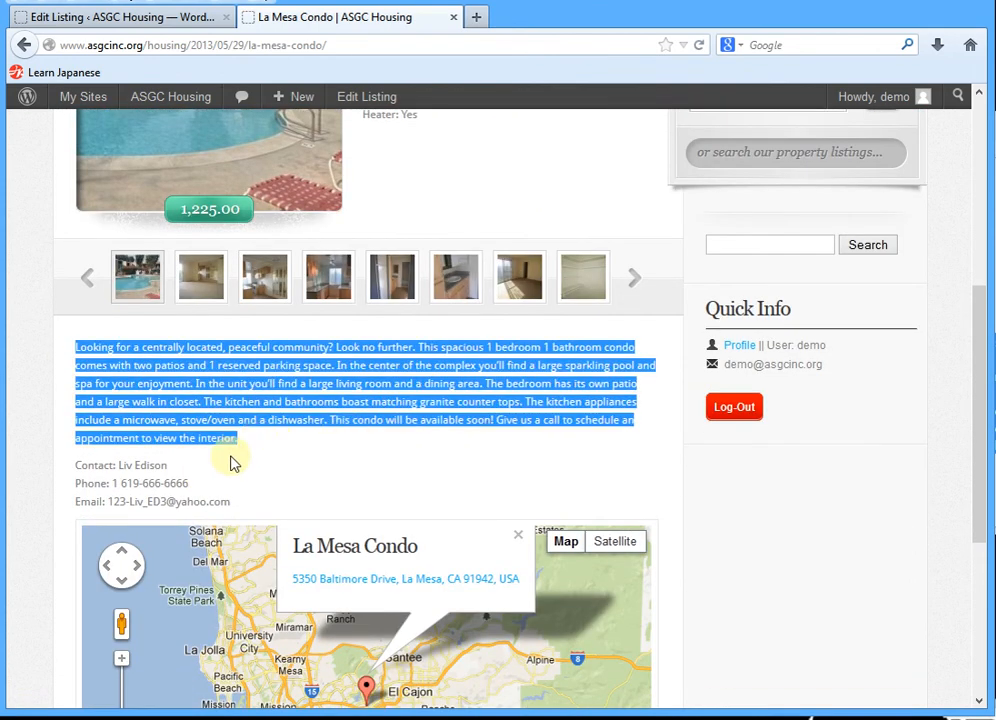
{"action": "left_click", "coordinate": [88, 466]}
{"action": "left_click_drag", "start_coordinate": [79, 465], "coordinate": [283, 511]}
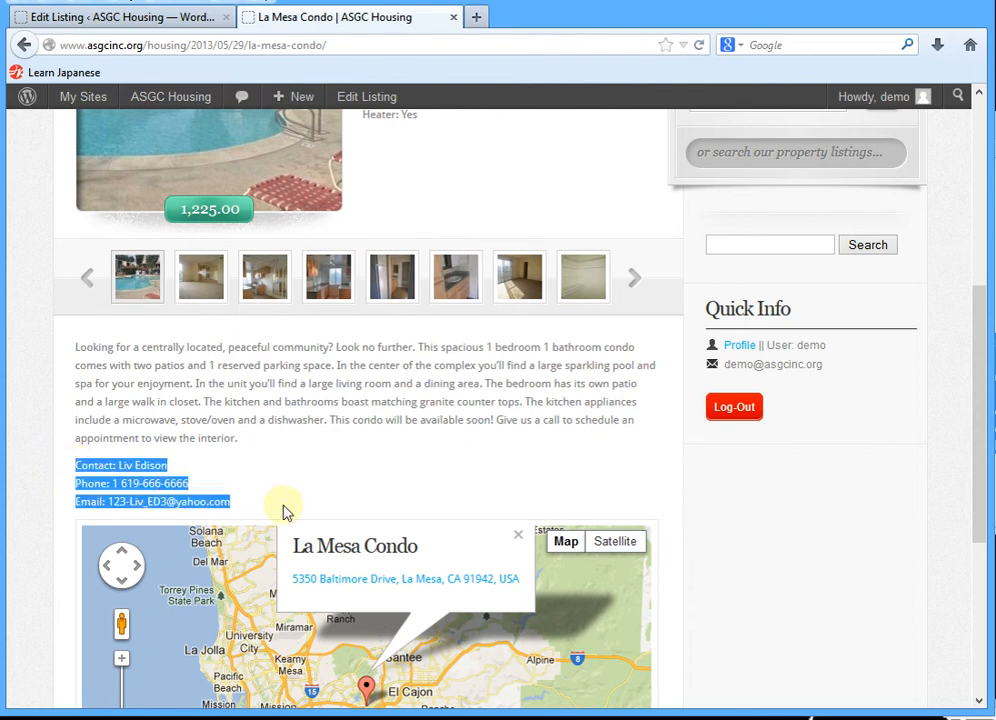
{"action": "left_click", "coordinate": [281, 498]}
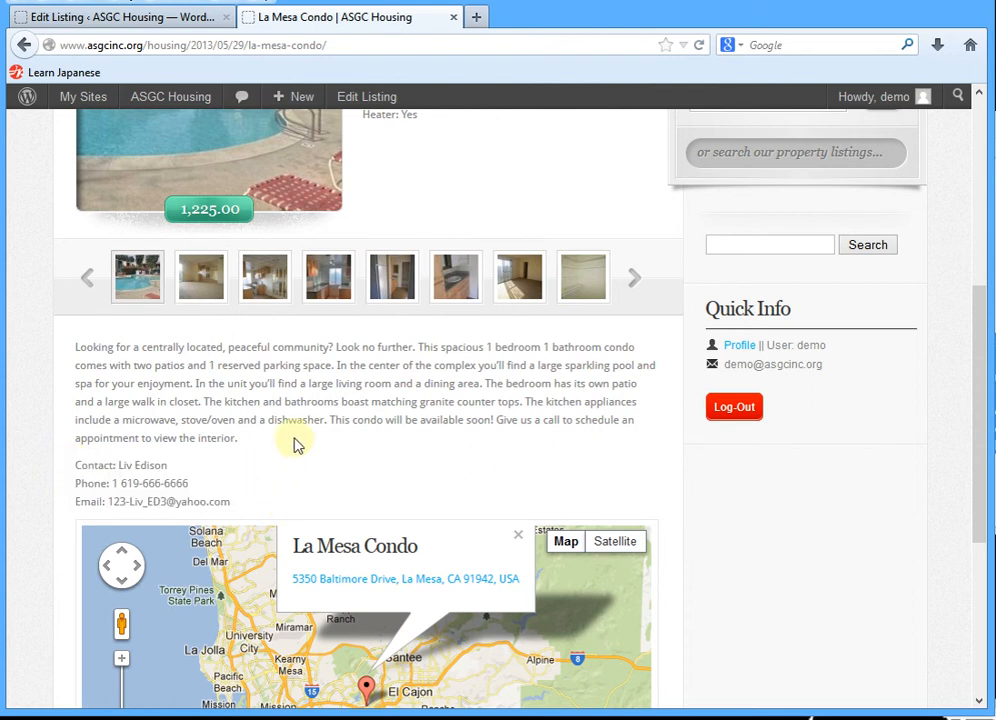
{"action": "scroll", "coordinate": [300, 380], "scroll_direction": "up", "scroll_amount": 2}
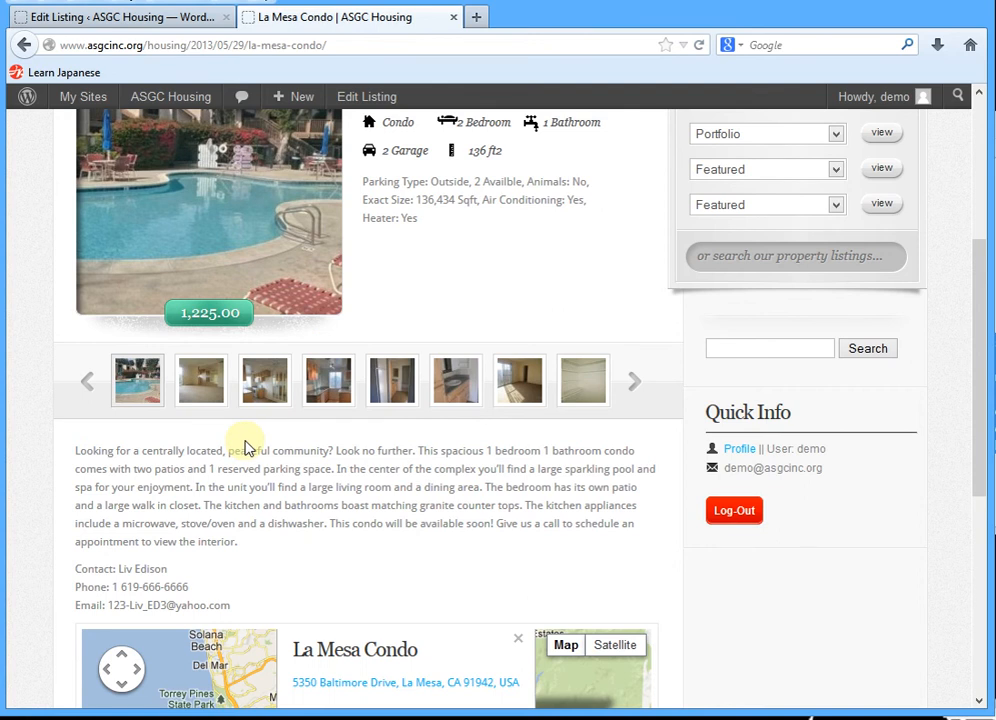
{"action": "scroll", "coordinate": [185, 430], "scroll_direction": "up", "scroll_amount": 2}
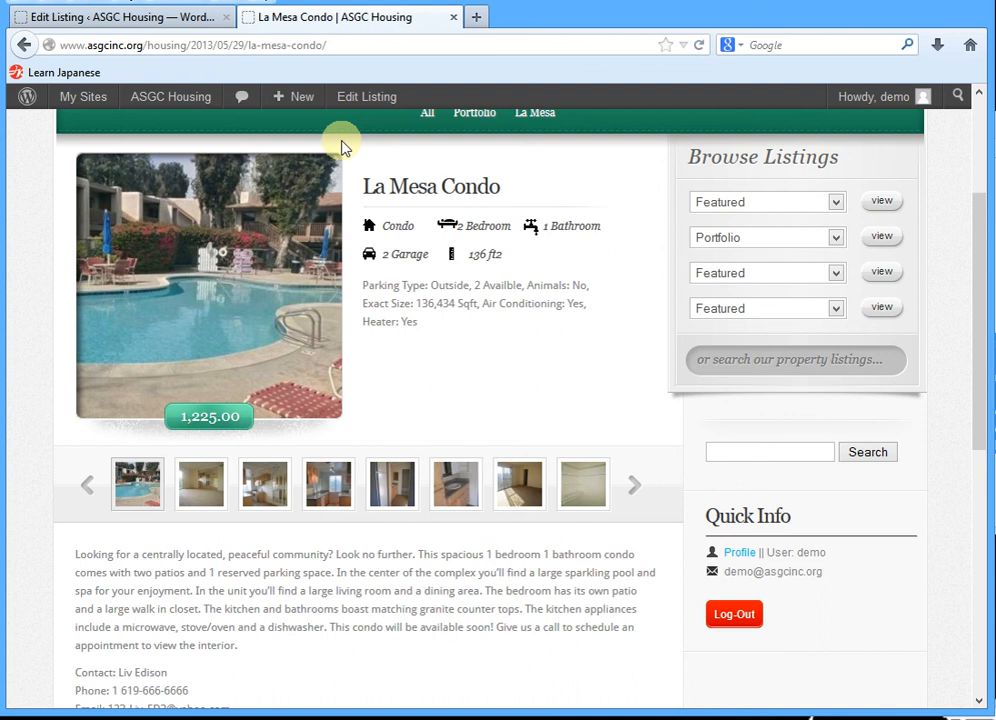
- Show the signed-in account's profile and log-out options
{"action": "mouse_move", "coordinate": [877, 107]}
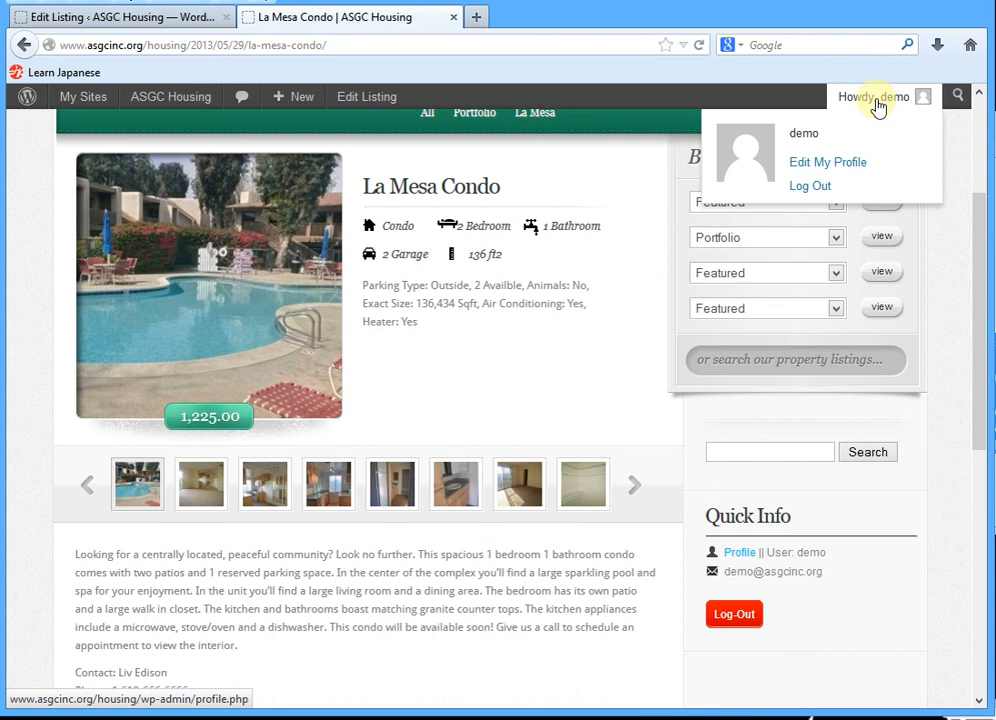